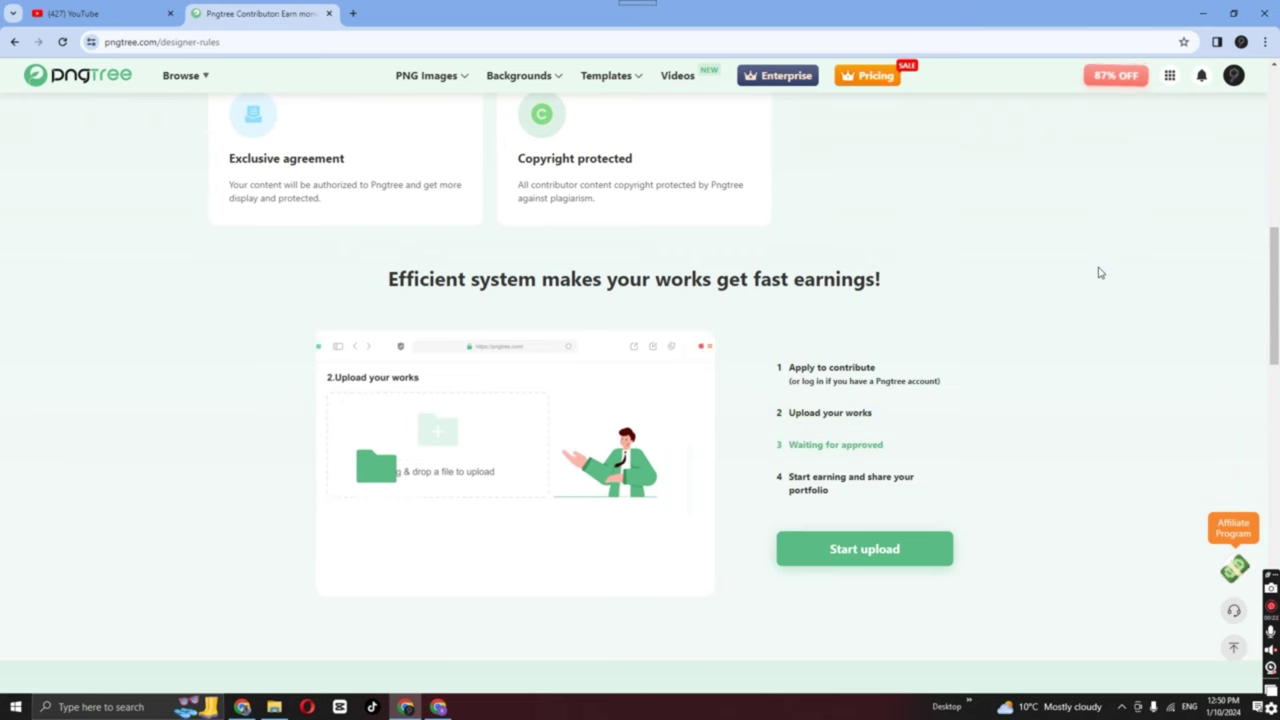
- Open the Pngtree uploading system from the contributor page and choose PNG upload as the image type
{"action": "scroll", "coordinate": [1090, 285], "scroll_direction": "down", "scroll_amount": 3}
{"action": "scroll", "coordinate": [1006, 315], "scroll_direction": "up", "scroll_amount": 1}
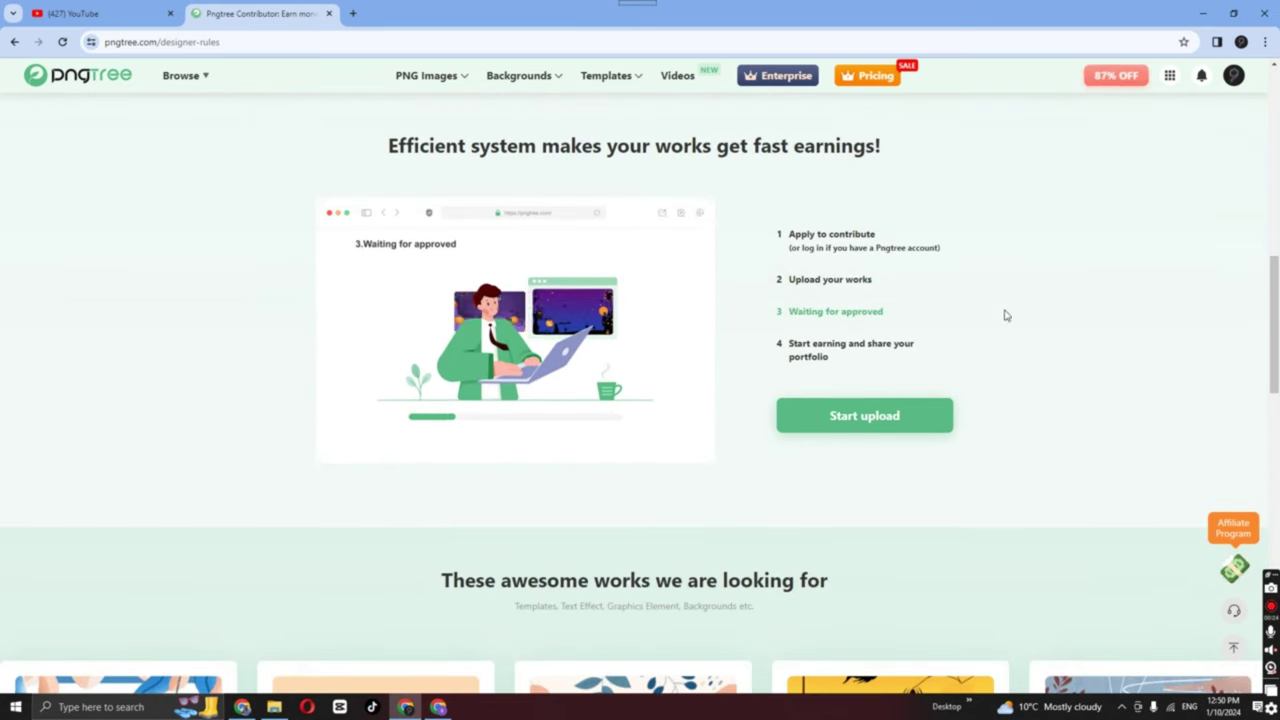
{"action": "left_click", "coordinate": [863, 414]}
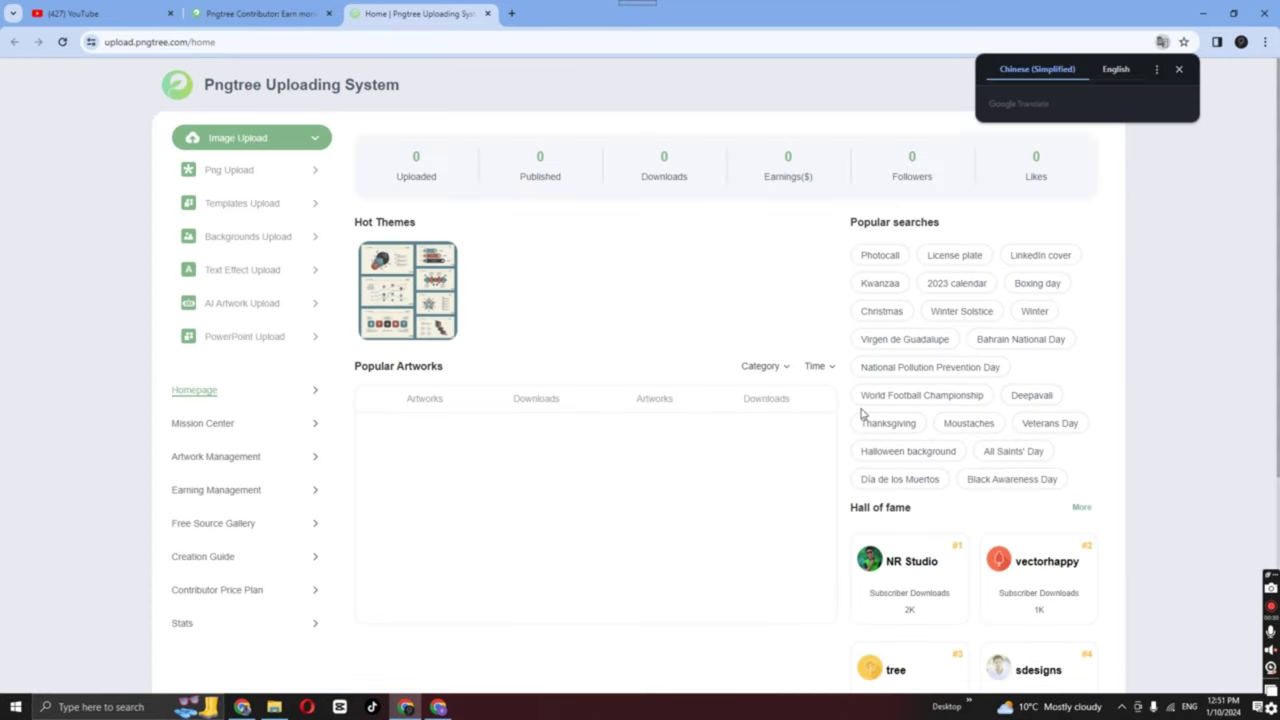
{"action": "left_click", "coordinate": [266, 174]}
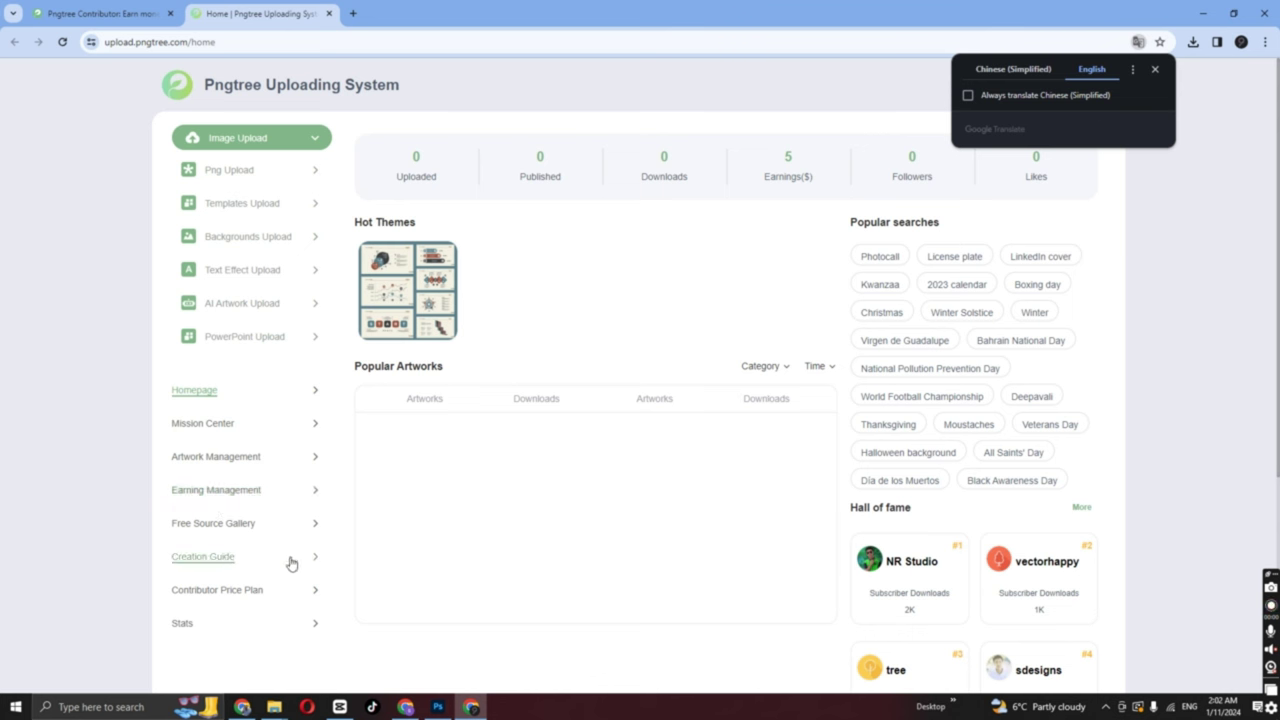
- Read the file preparation and design content requirements in the Pngtree Upload Contributor Guide, and close the article
{"action": "left_click", "coordinate": [228, 559]}
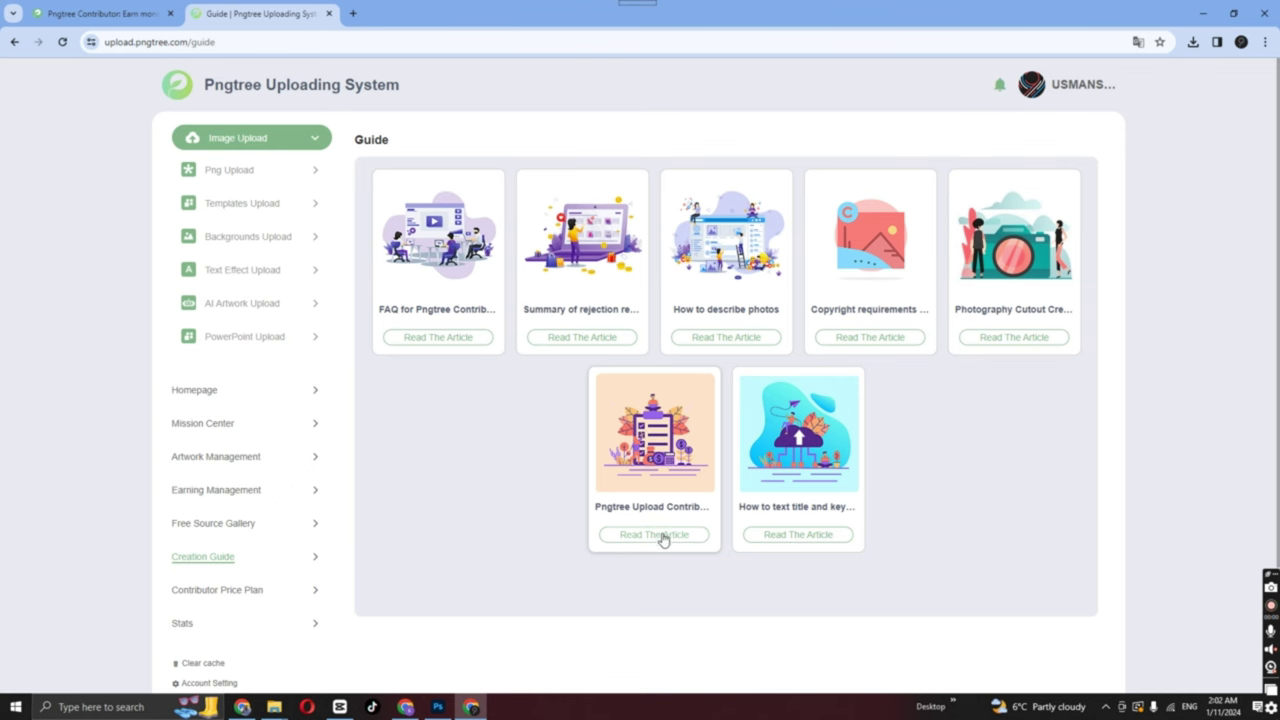
{"action": "left_click", "coordinate": [658, 537]}
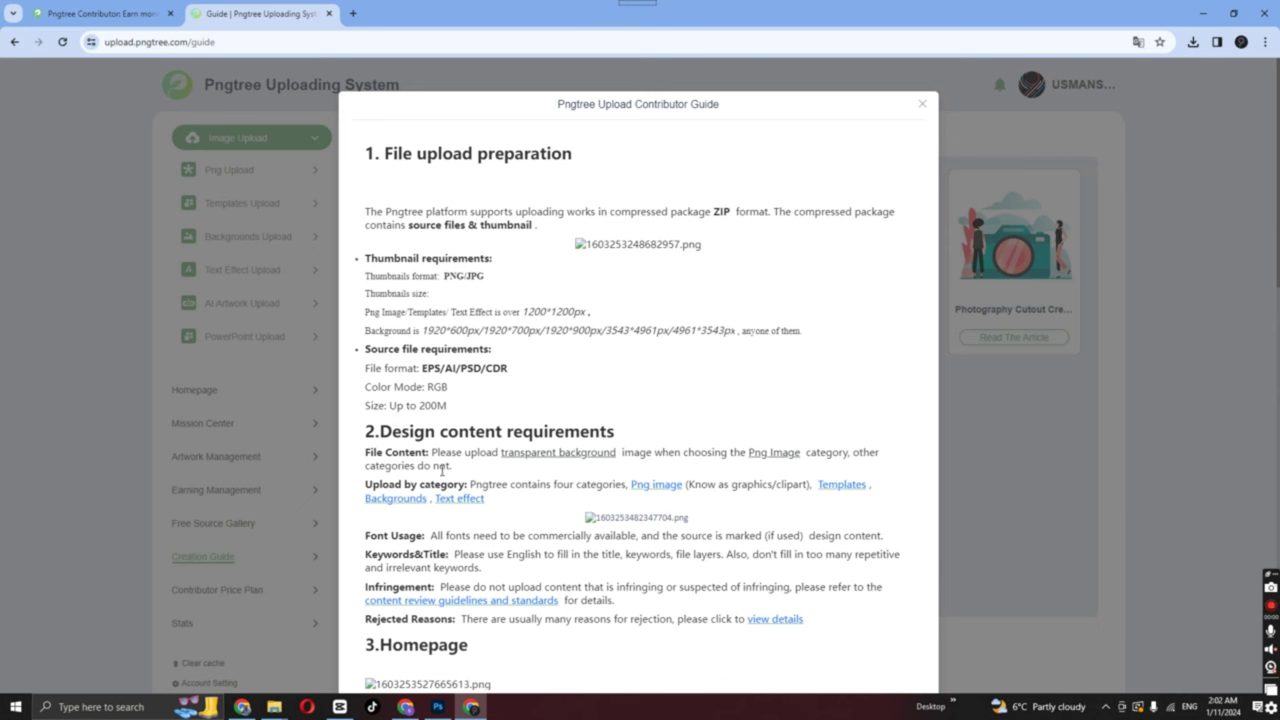
{"action": "scroll", "coordinate": [515, 425], "scroll_direction": "down", "scroll_amount": 3}
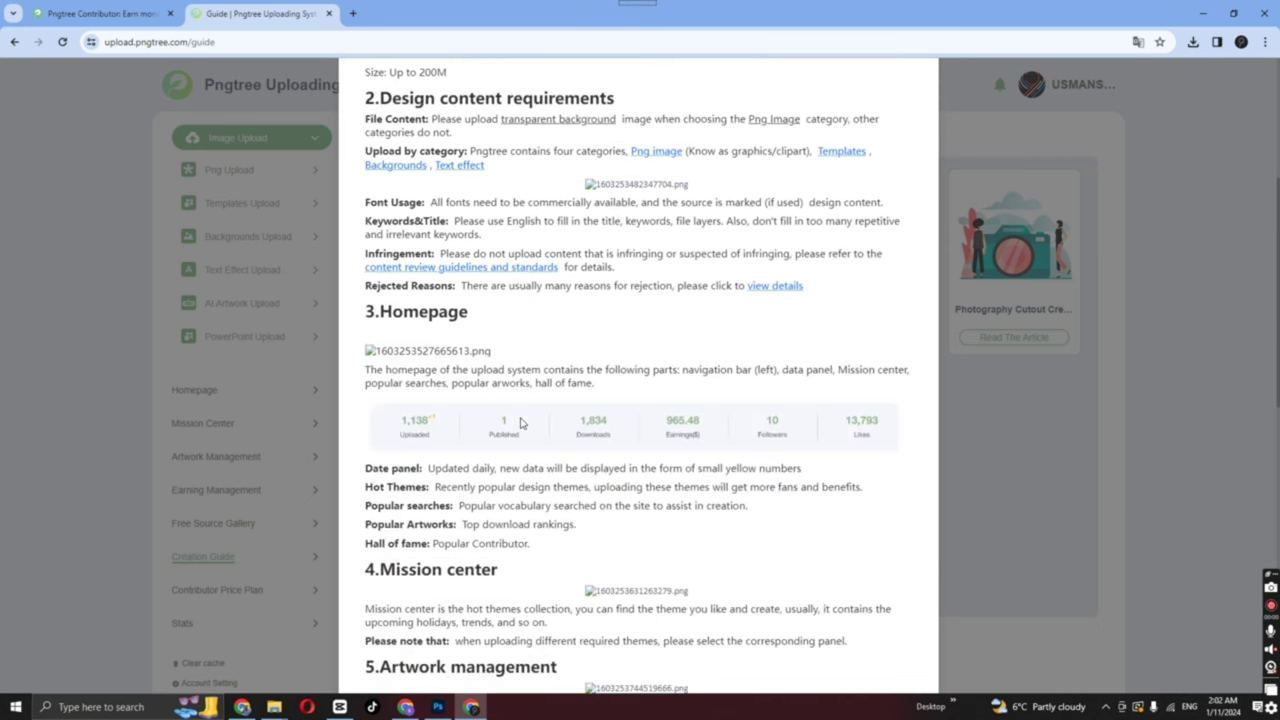
{"action": "scroll", "coordinate": [520, 423], "scroll_direction": "down", "scroll_amount": 2}
{"action": "scroll", "coordinate": [520, 420], "scroll_direction": "up", "scroll_amount": 4}
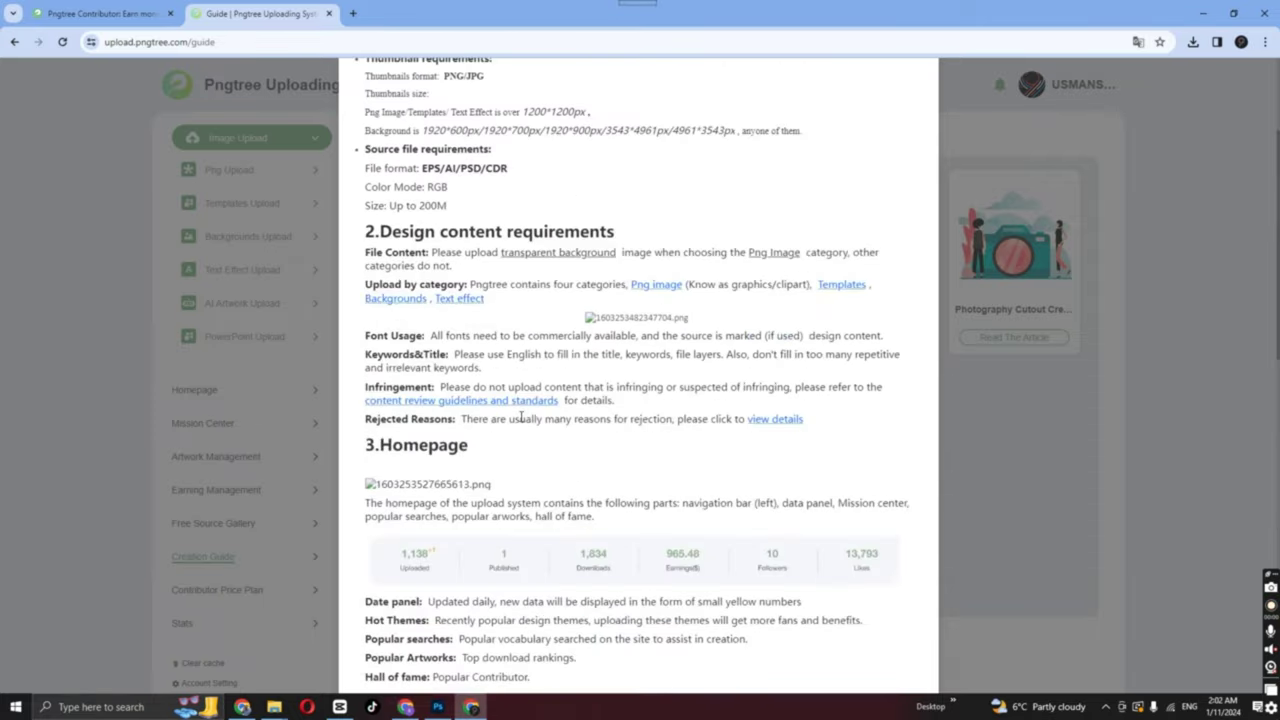
{"action": "scroll", "coordinate": [520, 418], "scroll_direction": "up", "scroll_amount": 2}
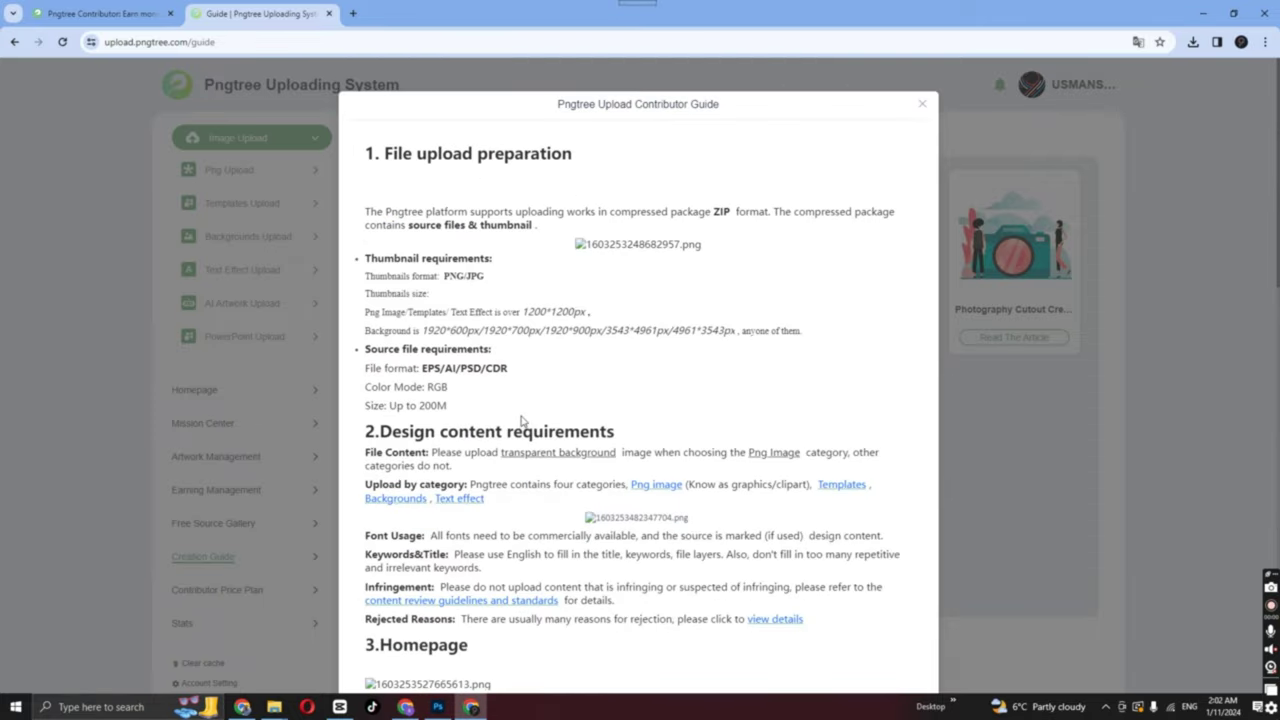
{"action": "left_click", "coordinate": [924, 106]}
- Find Canva through Google in a new browser tab and start a blank Logo design
{"action": "key", "text": "ctrl+t"}
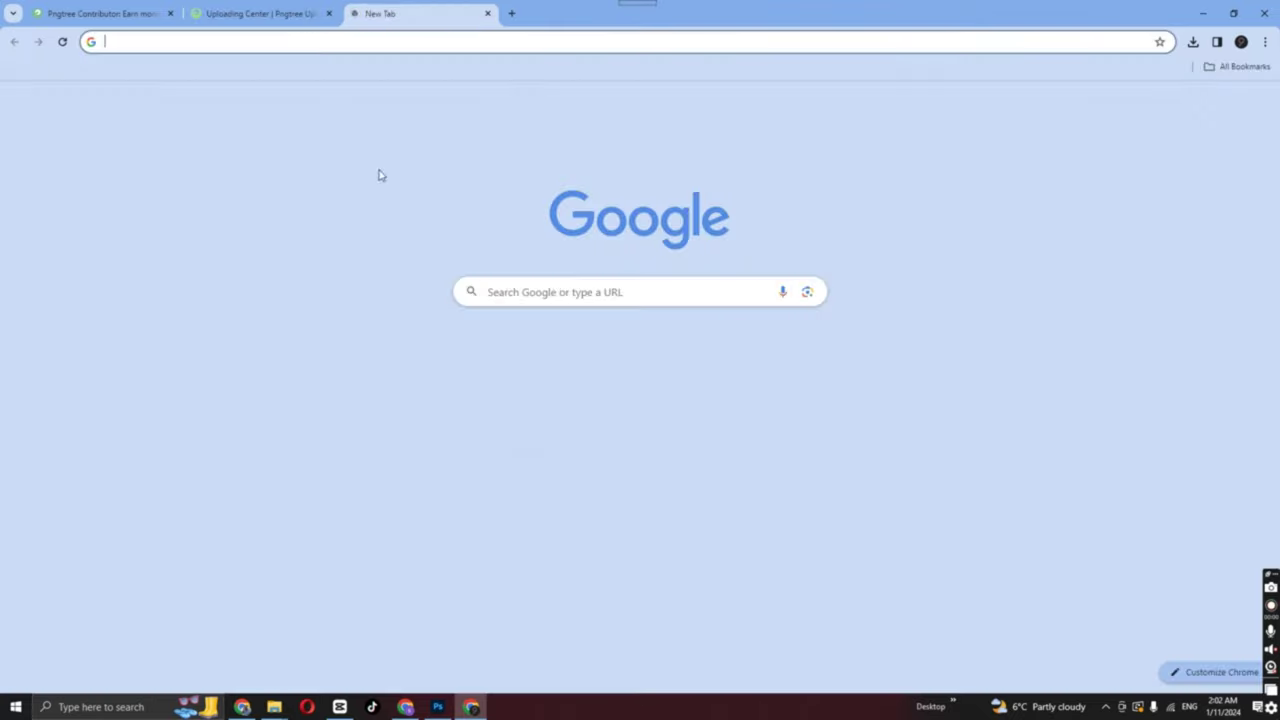
{"action": "left_click", "coordinate": [606, 292]}
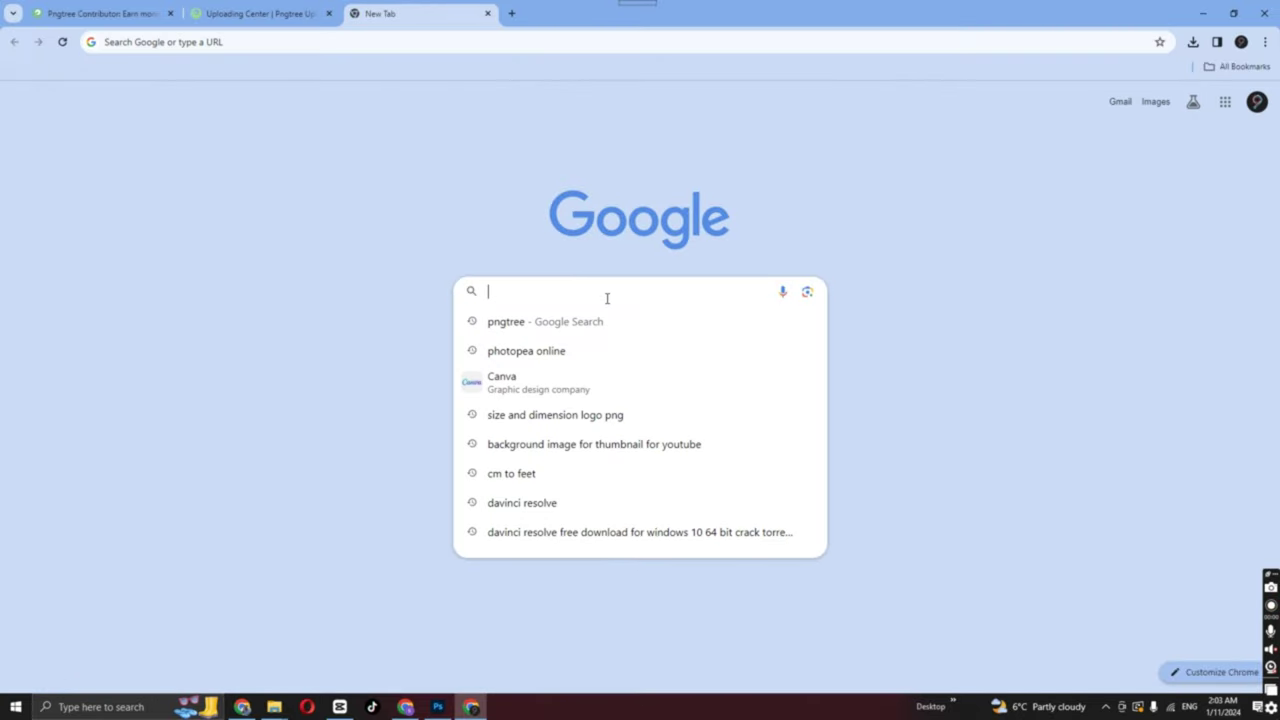
{"action": "left_click", "coordinate": [534, 383]}
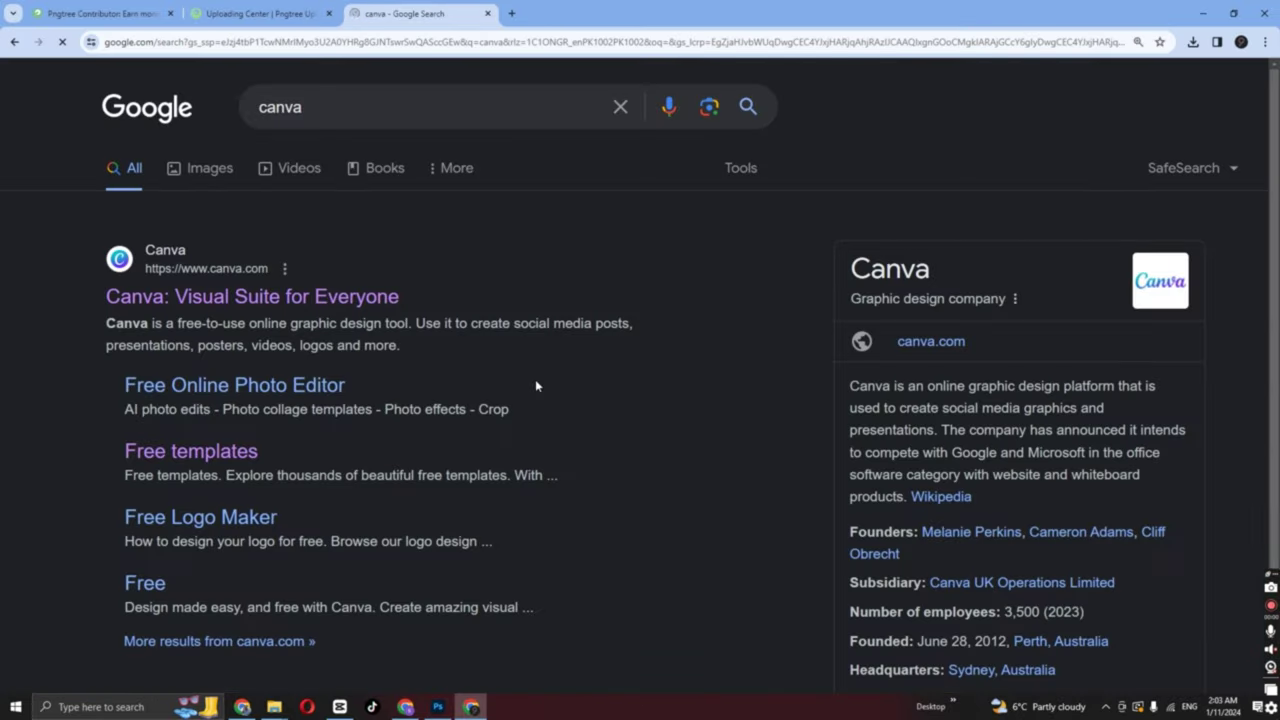
{"action": "left_click", "coordinate": [262, 298]}
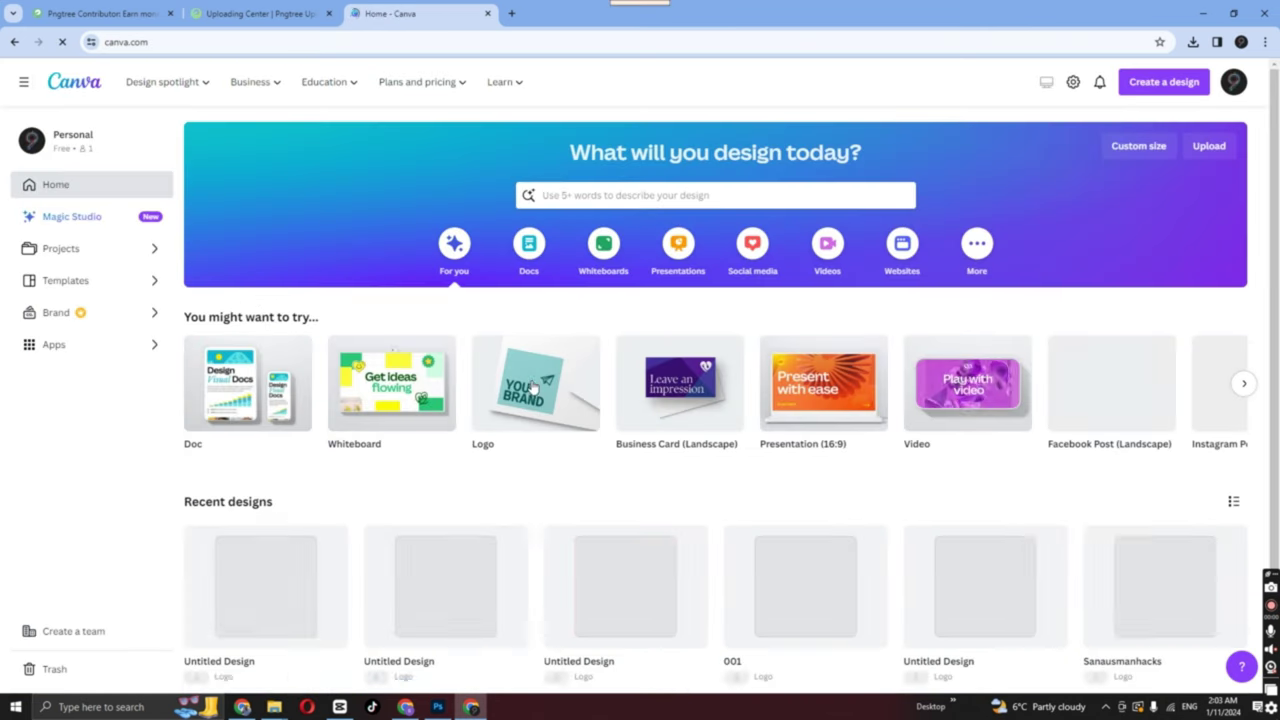
{"action": "left_click", "coordinate": [533, 385]}
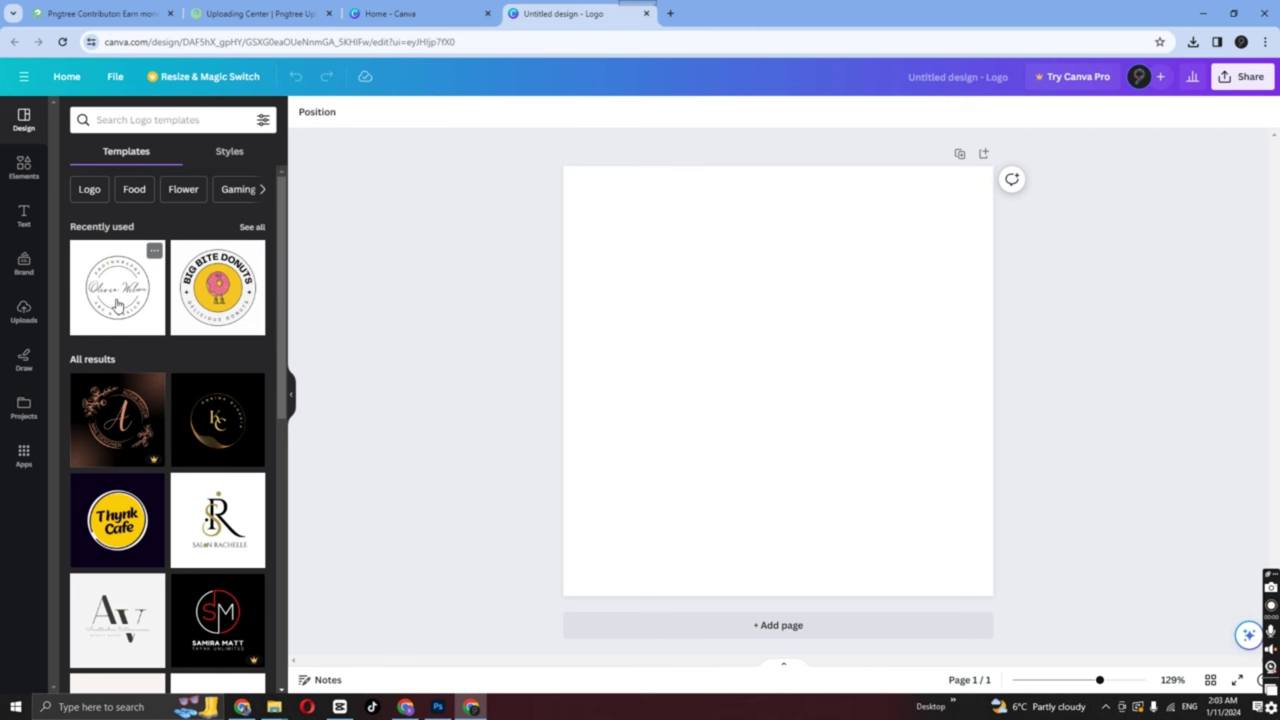
- Apply the Elegant Circle Signature Photography Logo template and replace it with the black version of the Black White Modern Square Frame Photography Logo
{"action": "left_click", "coordinate": [117, 305]}
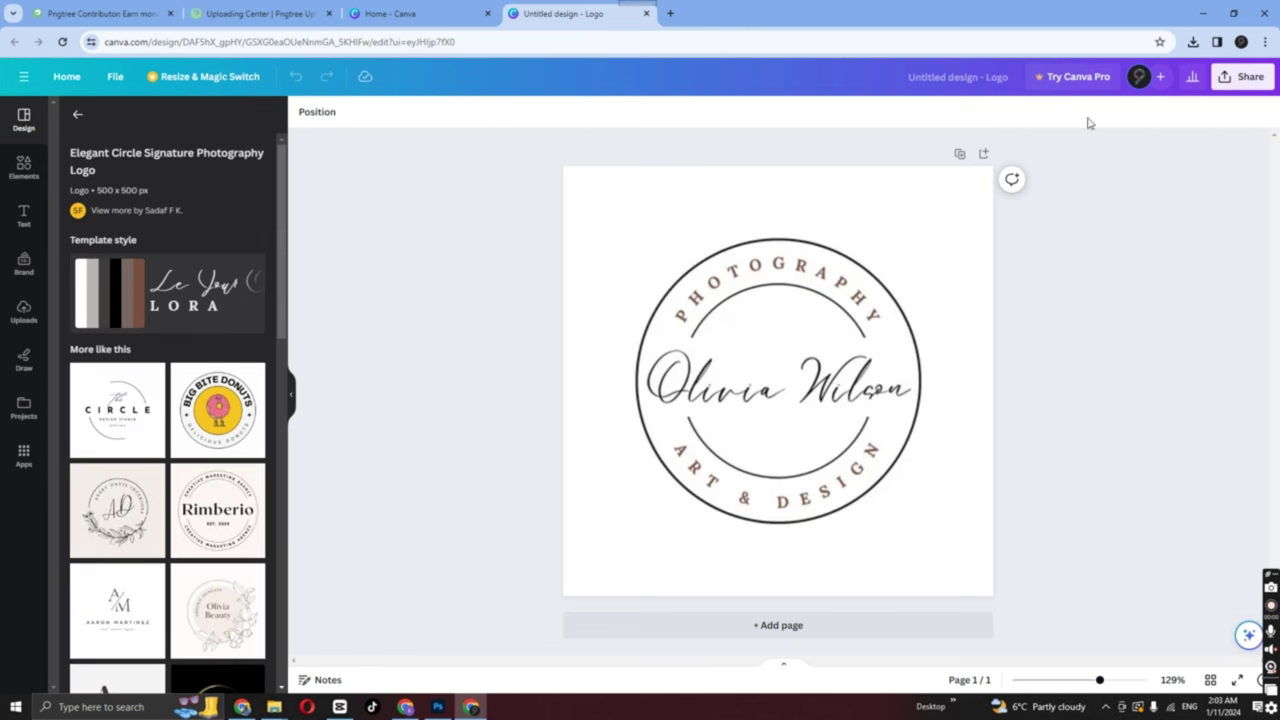
{"action": "left_click", "coordinate": [1222, 80]}
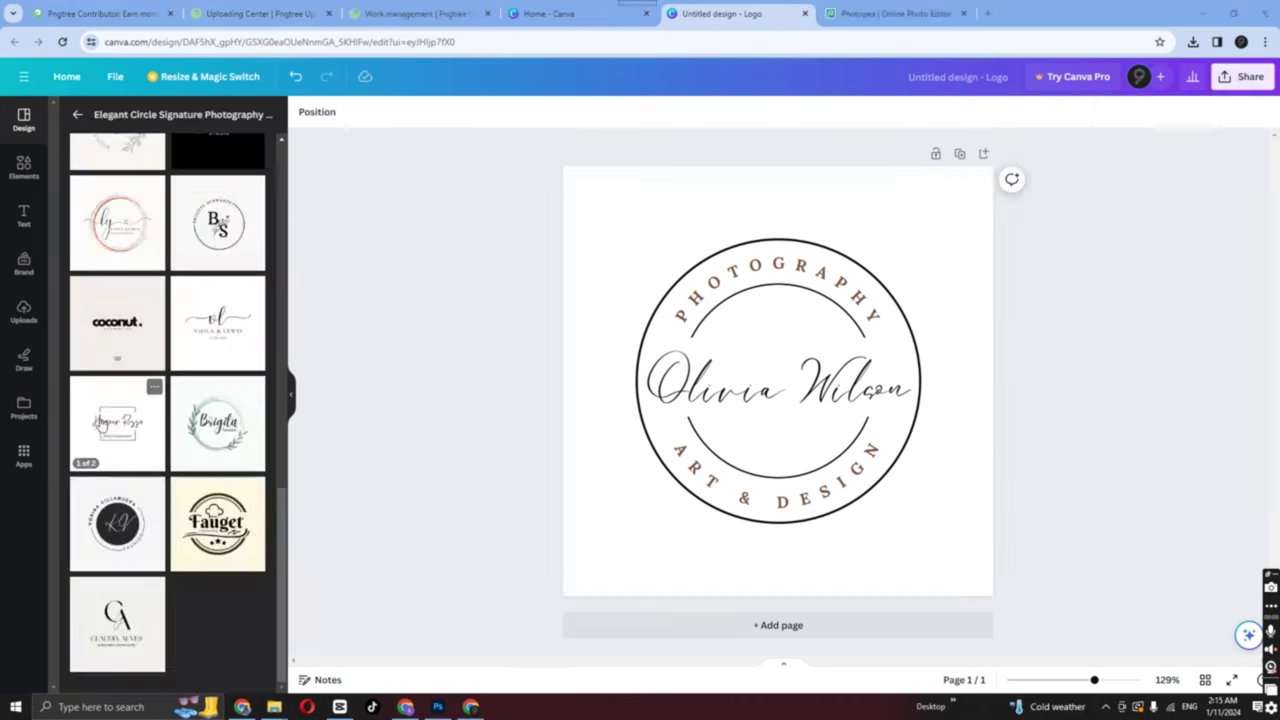
{"action": "left_click", "coordinate": [101, 418]}
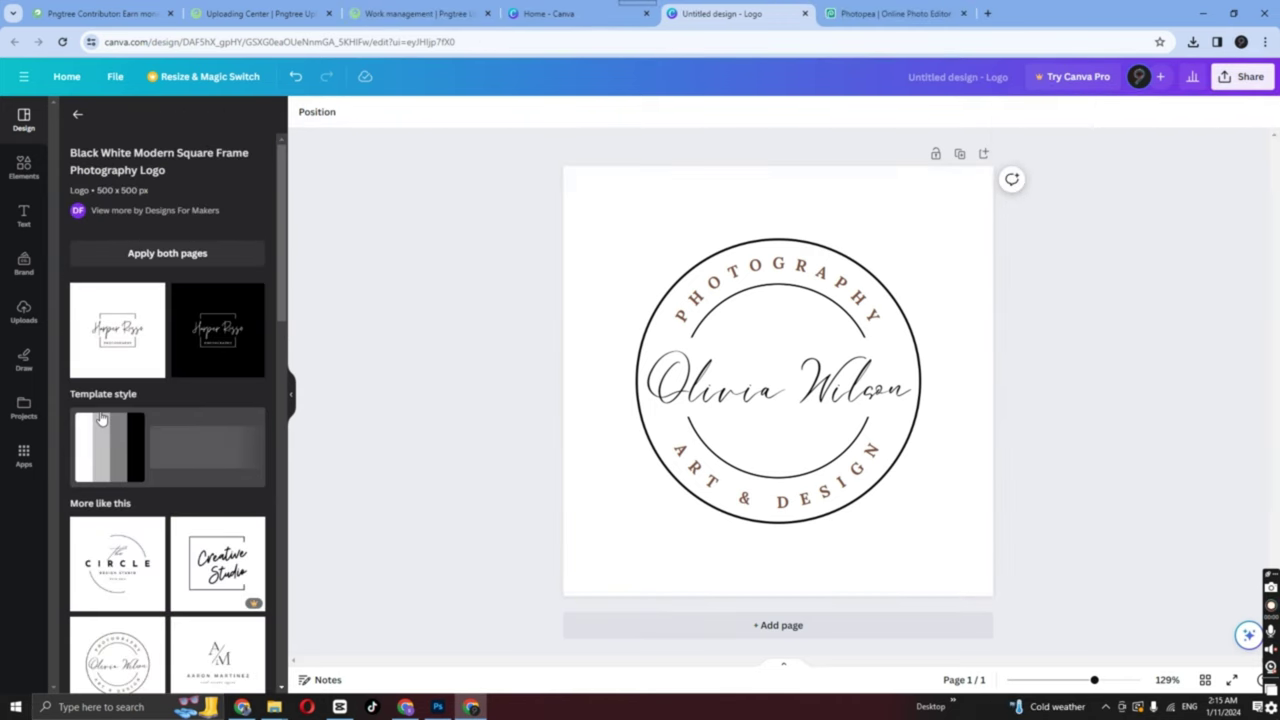
{"action": "left_click", "coordinate": [229, 337]}
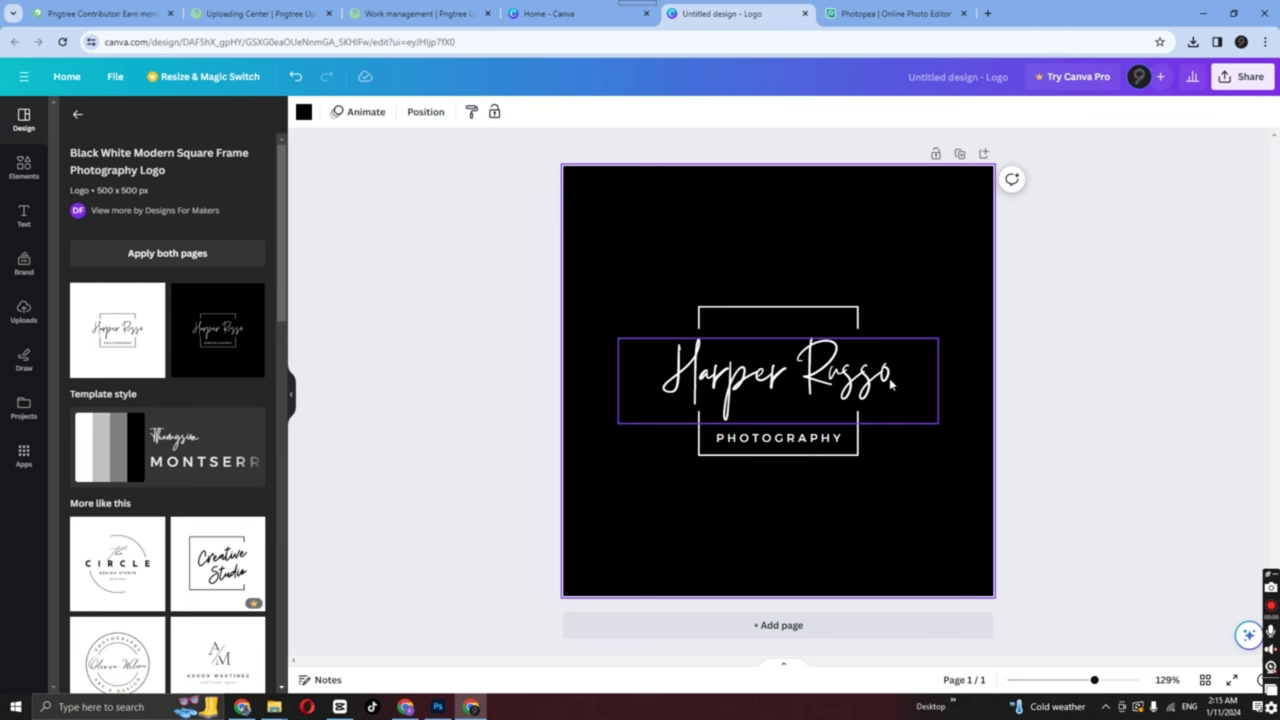
- Download the black photography logo as a PNG file at its default size
{"action": "left_click", "coordinate": [1240, 80]}
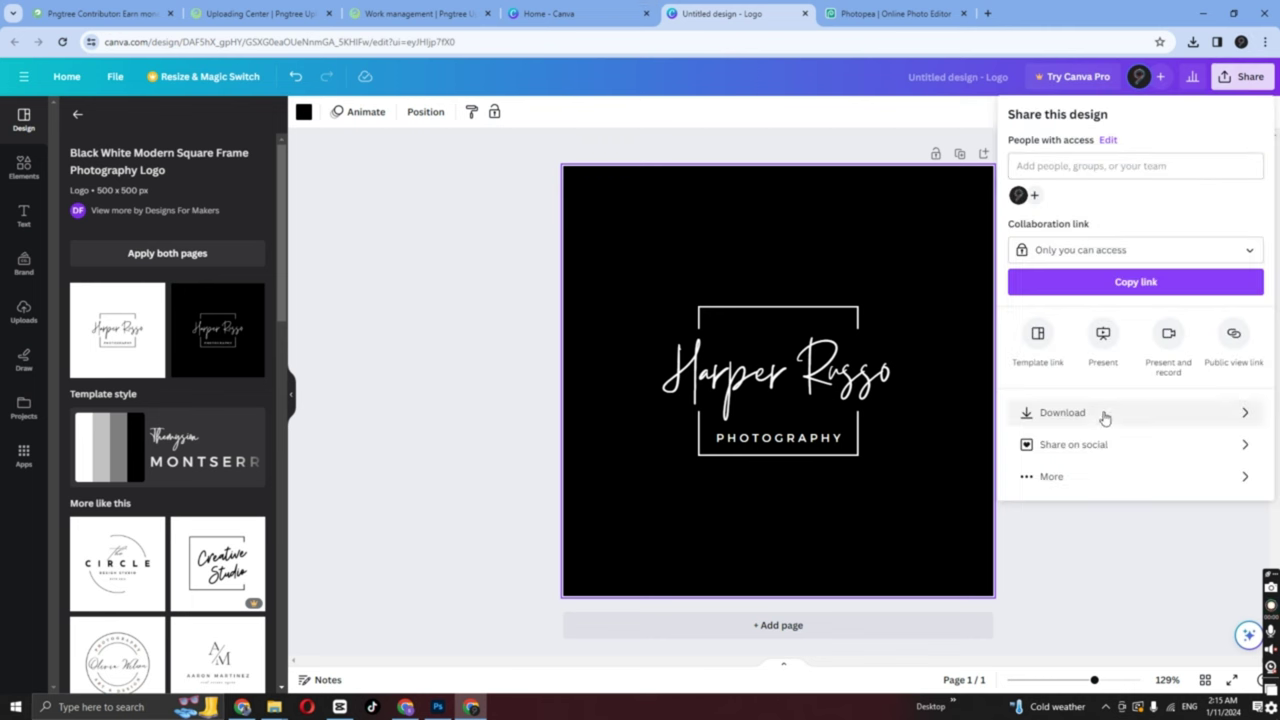
{"action": "left_click", "coordinate": [1103, 414]}
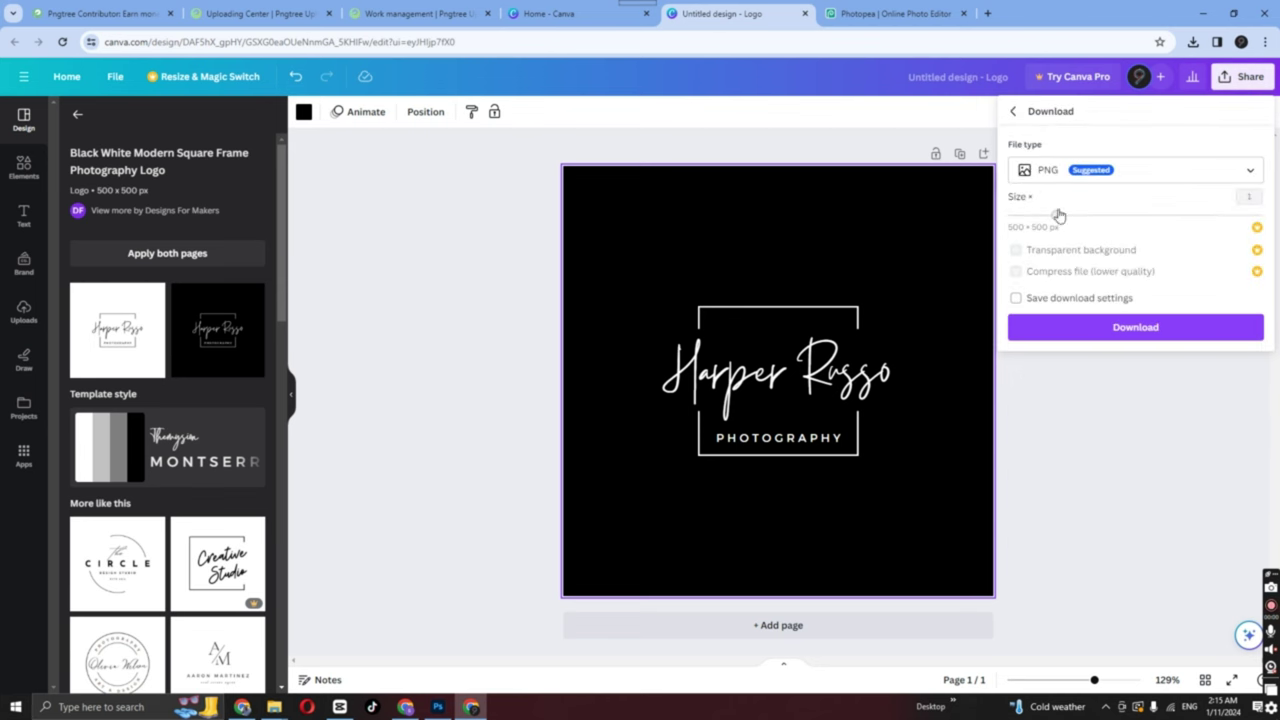
{"action": "left_click", "coordinate": [1238, 174]}
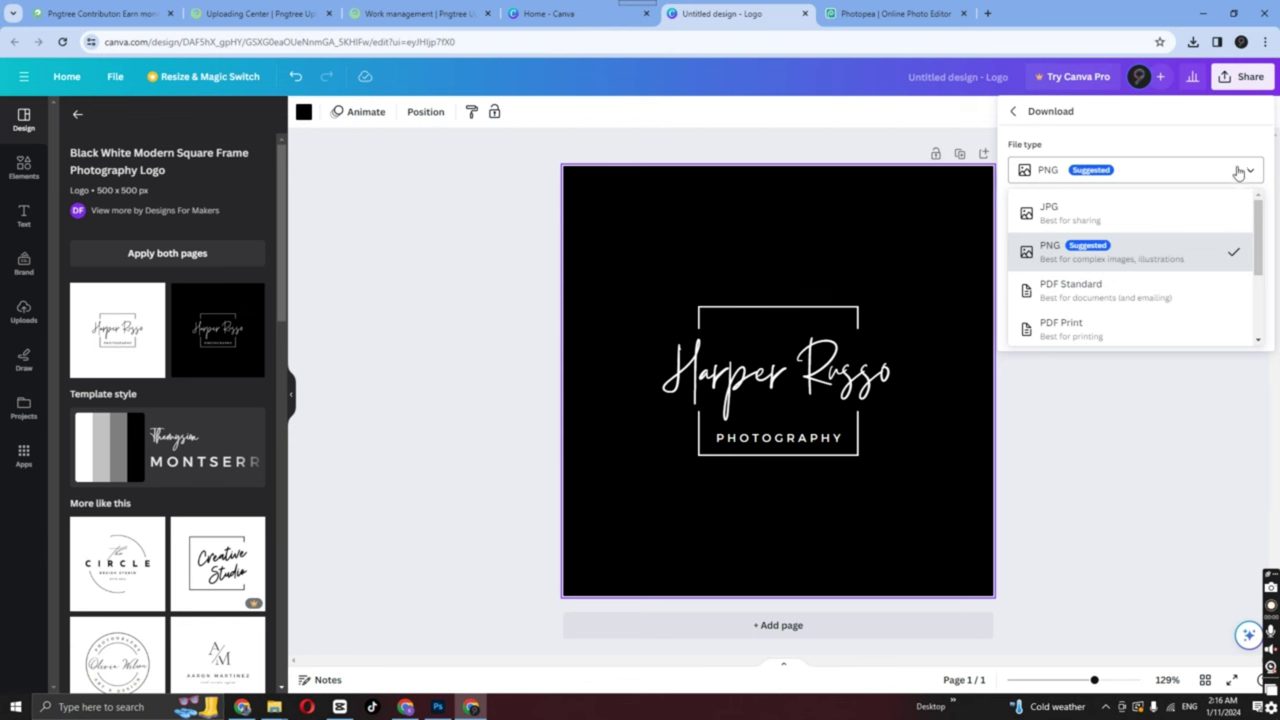
{"action": "left_click", "coordinate": [1238, 174]}
{"action": "left_click", "coordinate": [1132, 329]}
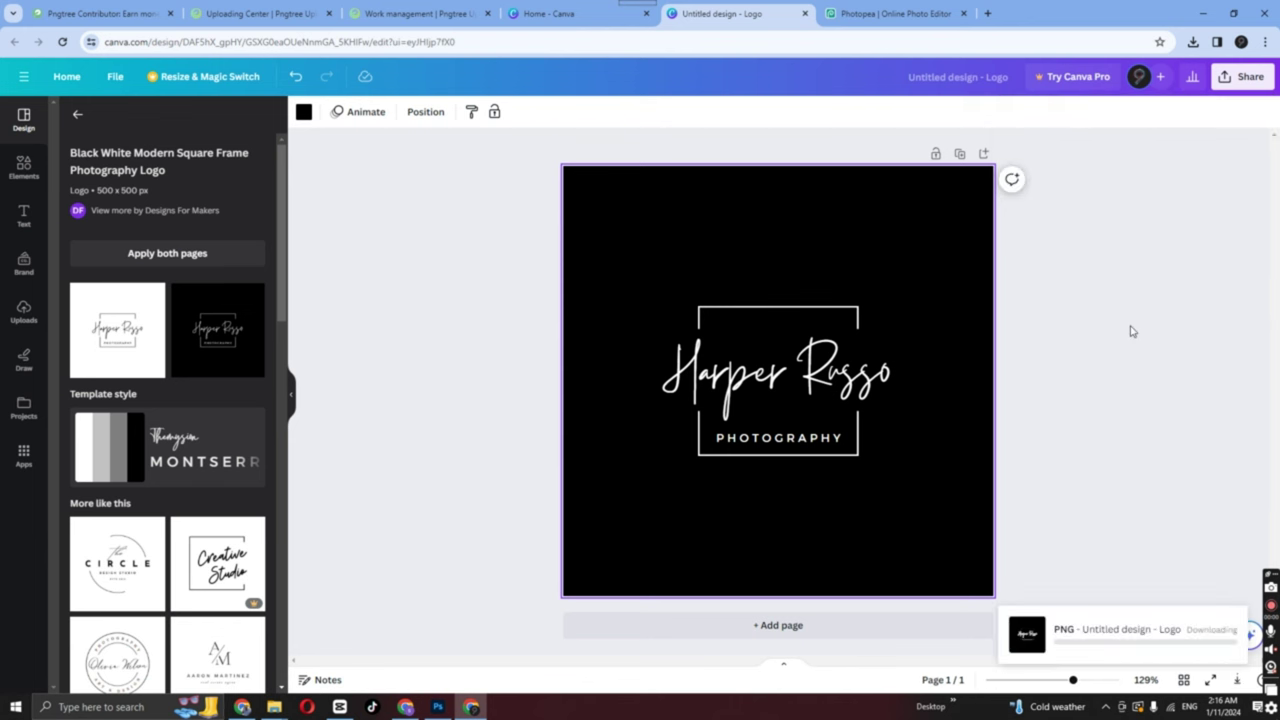
{"action": "left_click", "coordinate": [1205, 232]}
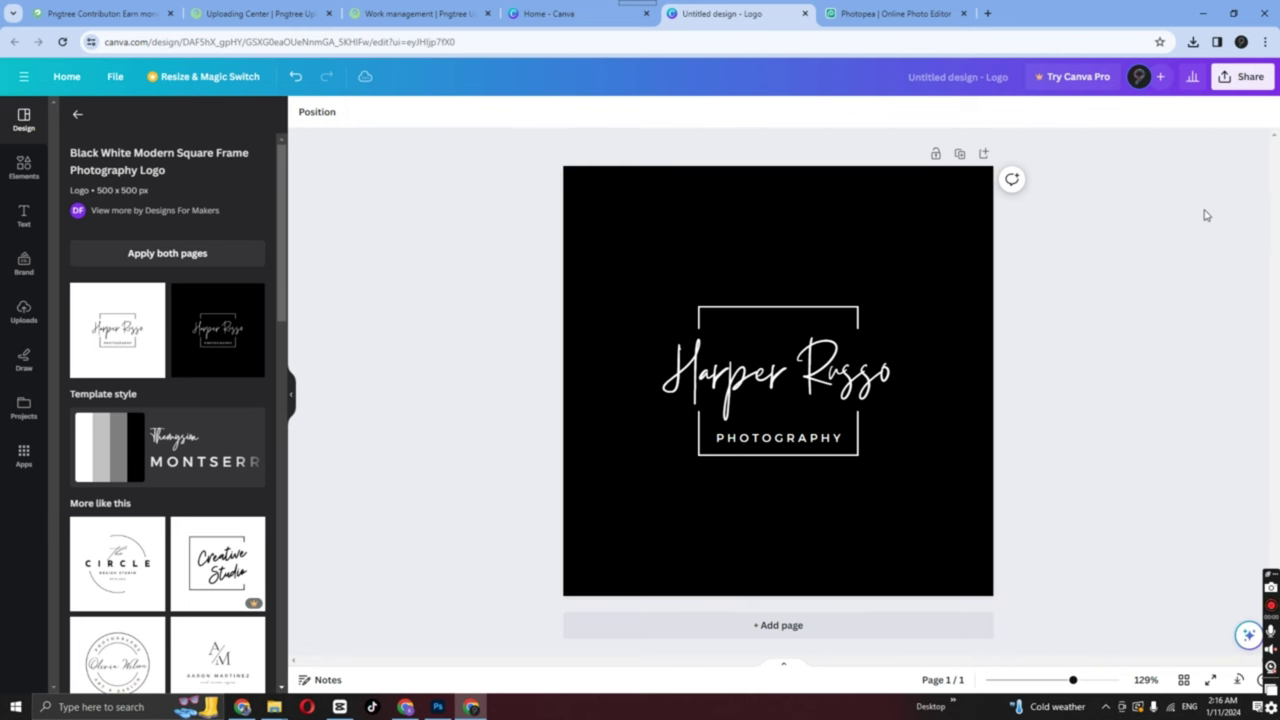
- Download the same logo design as a PDF Standard file
{"action": "left_click", "coordinate": [1245, 78]}
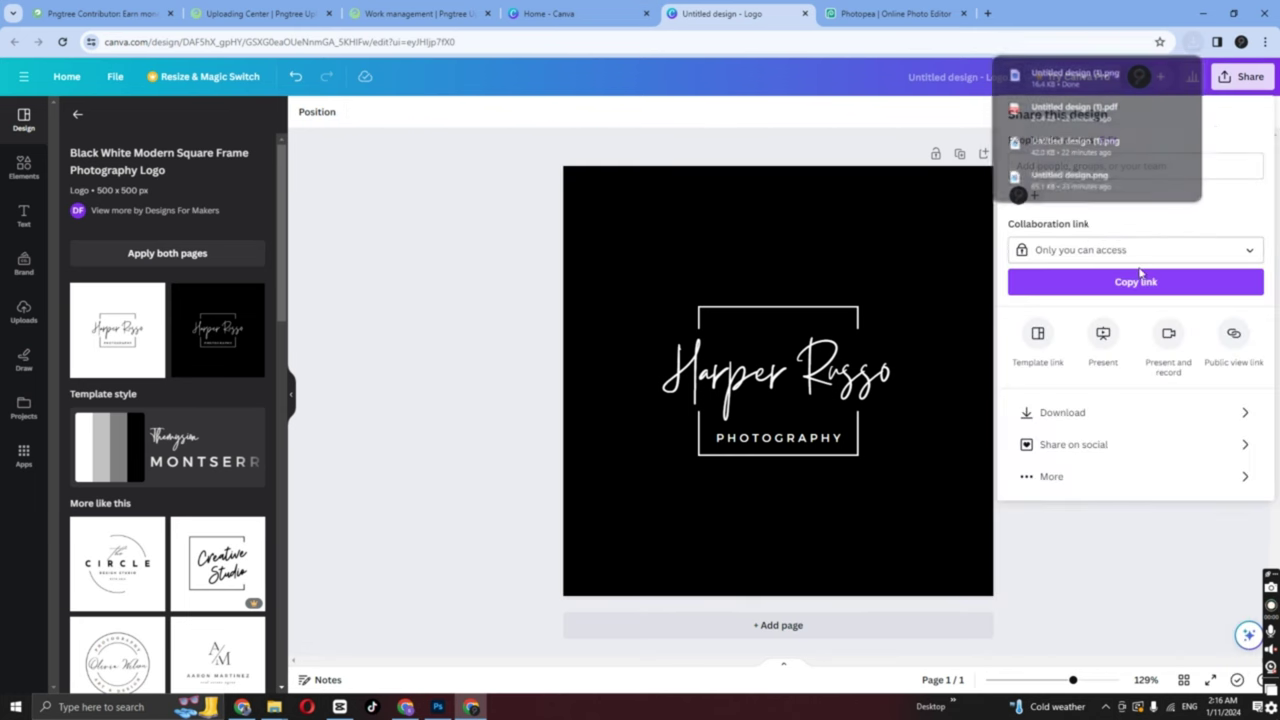
{"action": "left_click", "coordinate": [1113, 419]}
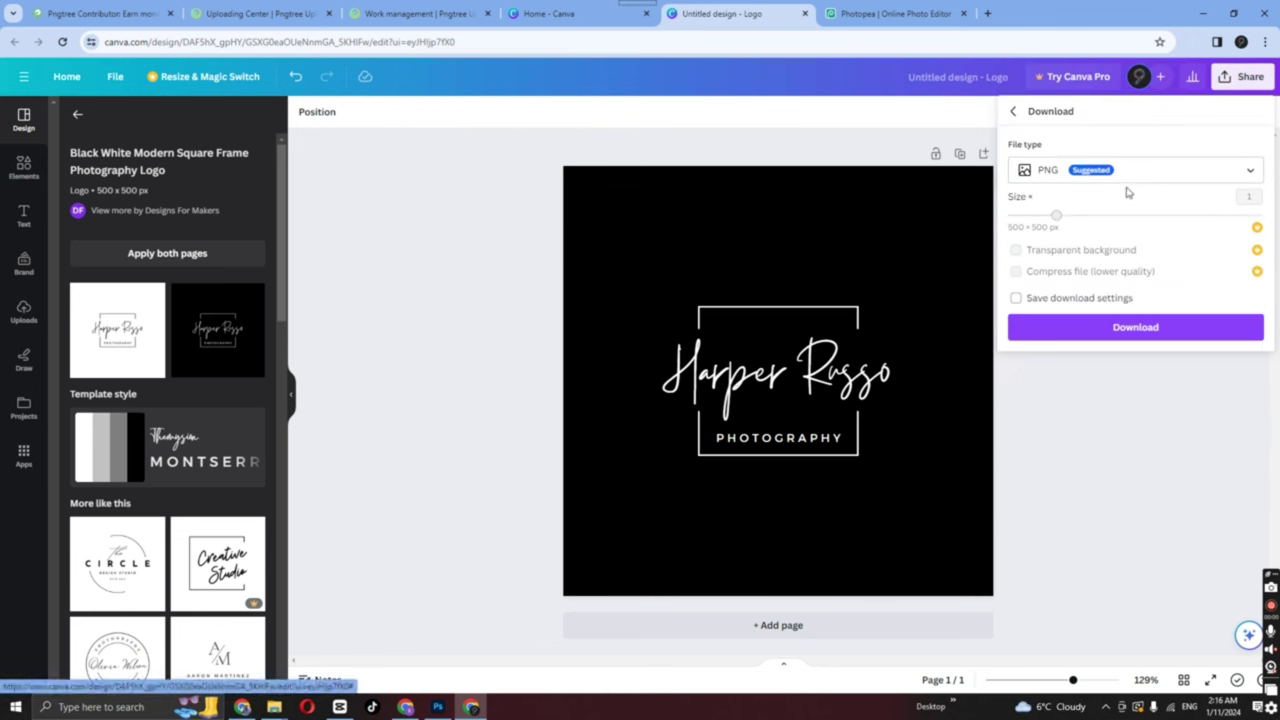
{"action": "left_click", "coordinate": [1148, 172]}
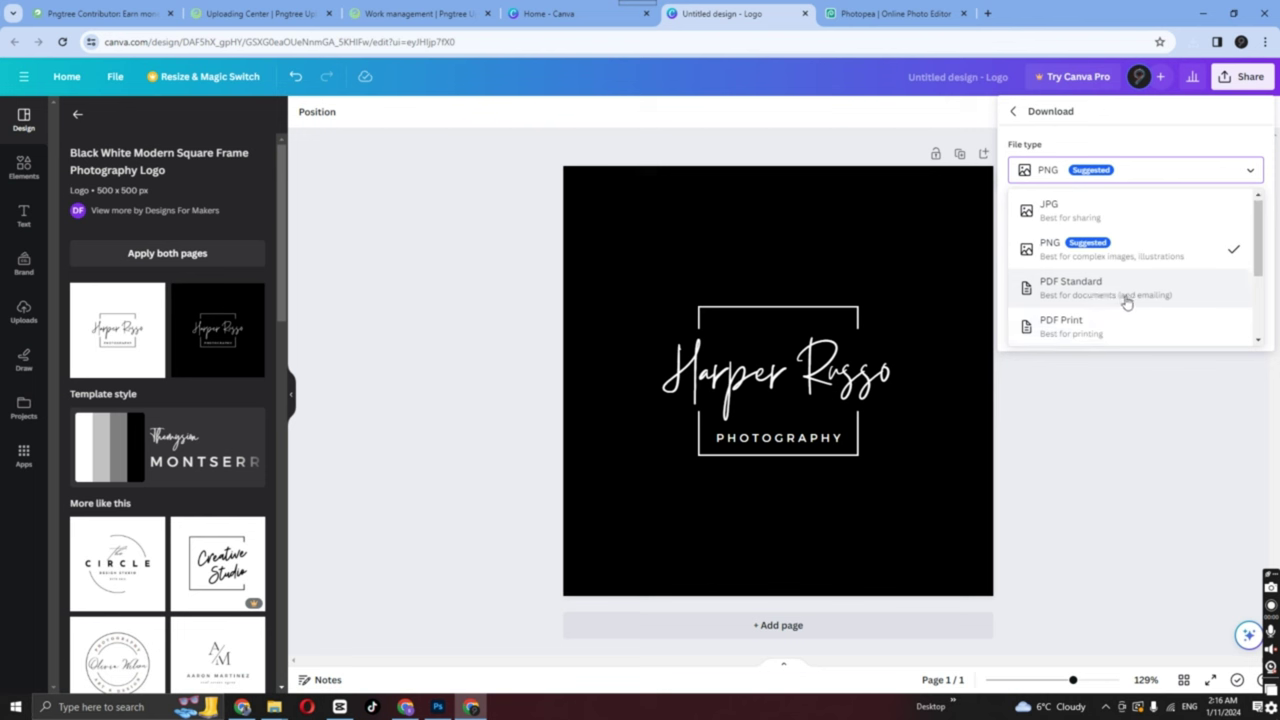
{"action": "left_click", "coordinate": [1182, 294]}
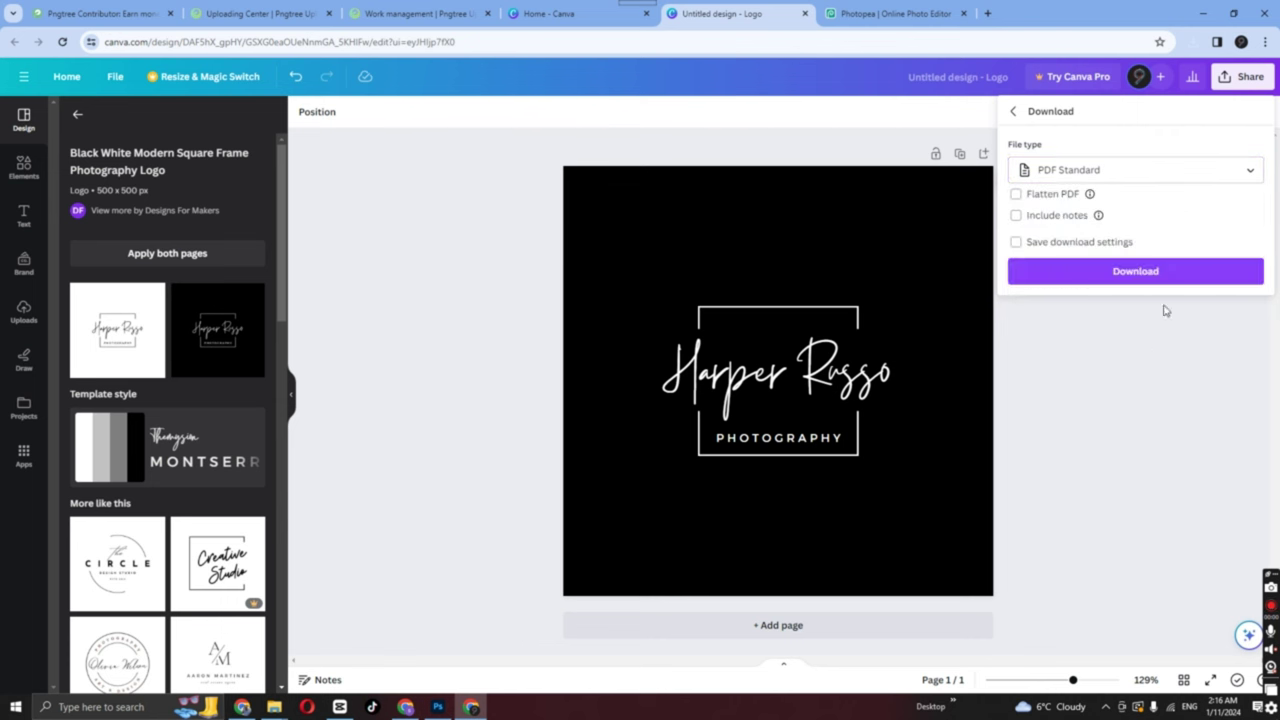
{"action": "left_click", "coordinate": [1163, 283]}
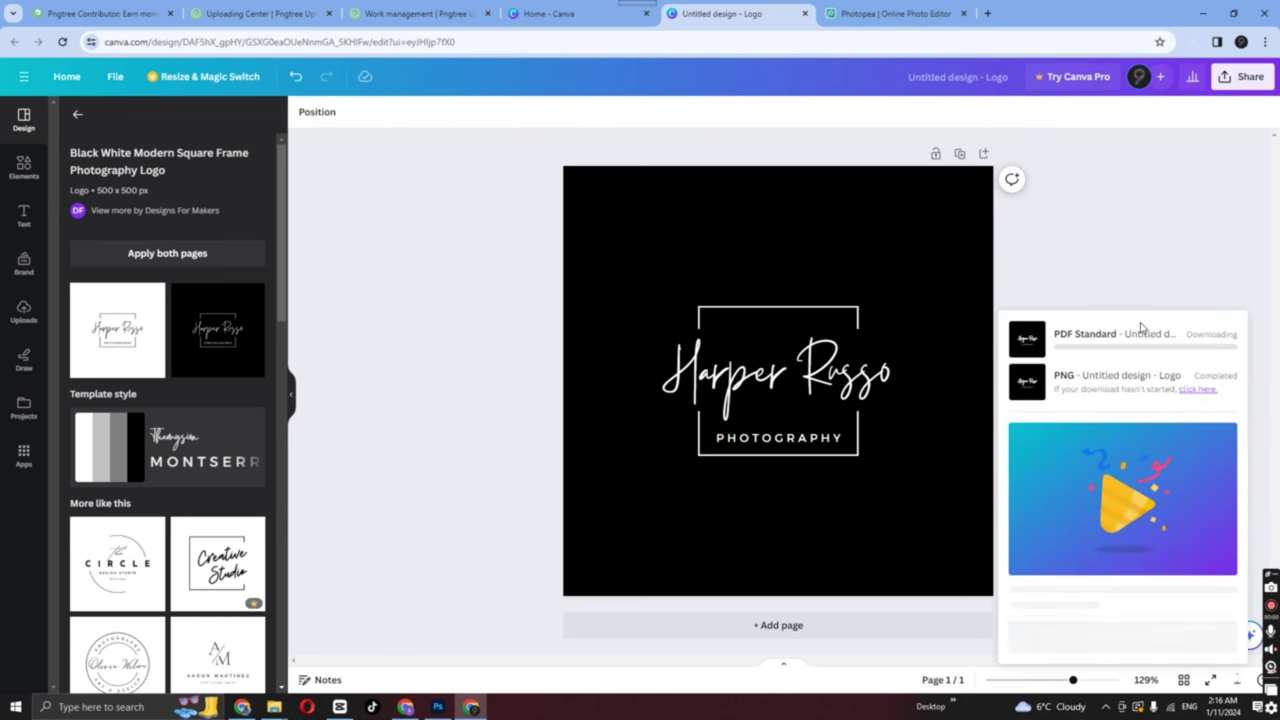
{"action": "left_click", "coordinate": [1211, 221]}
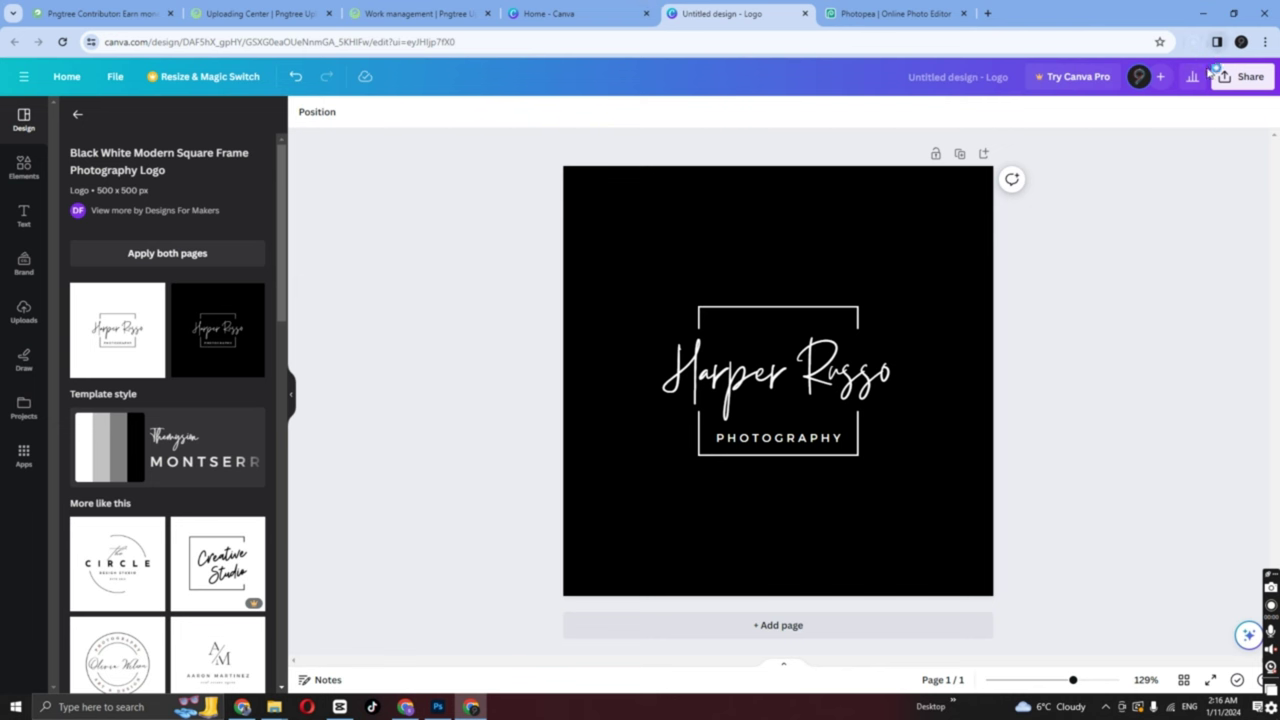
- Move the downloaded Untitled design (1).pdf and Untitled design (1).png from the Chrome download folder into the pngtree folder in Documents
{"action": "left_click", "coordinate": [1192, 42]}
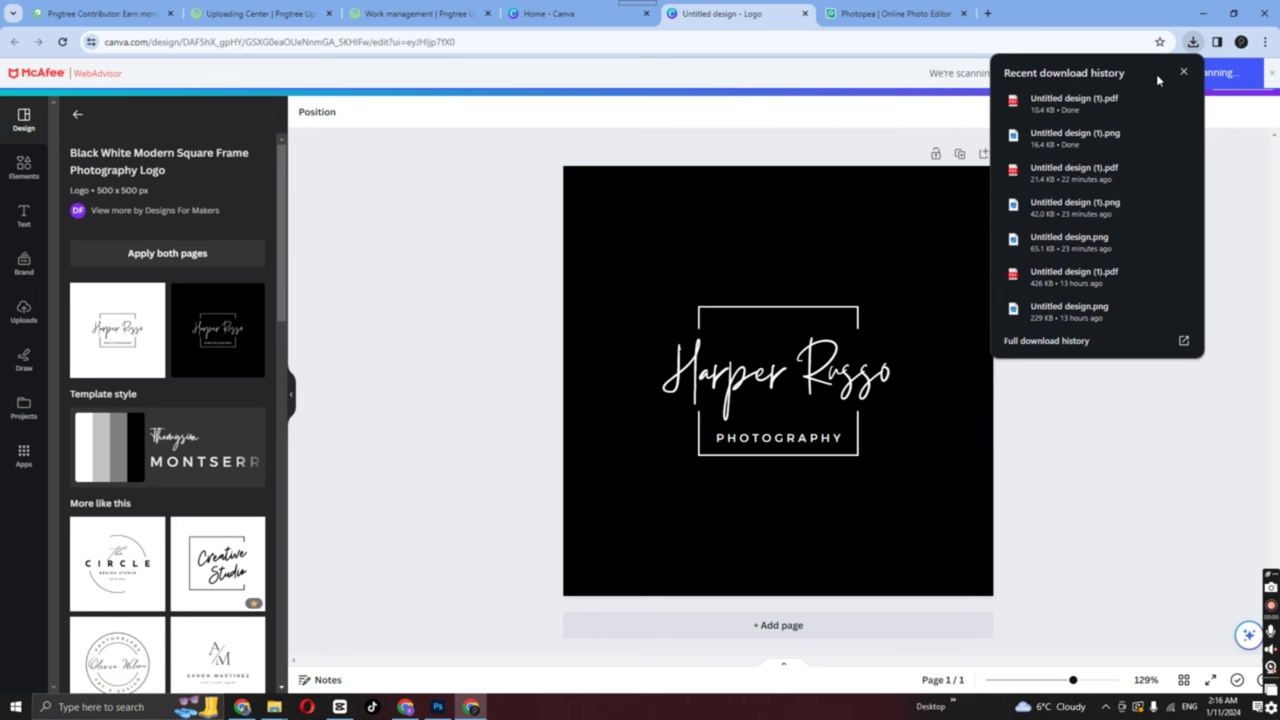
{"action": "left_click", "coordinate": [1157, 100]}
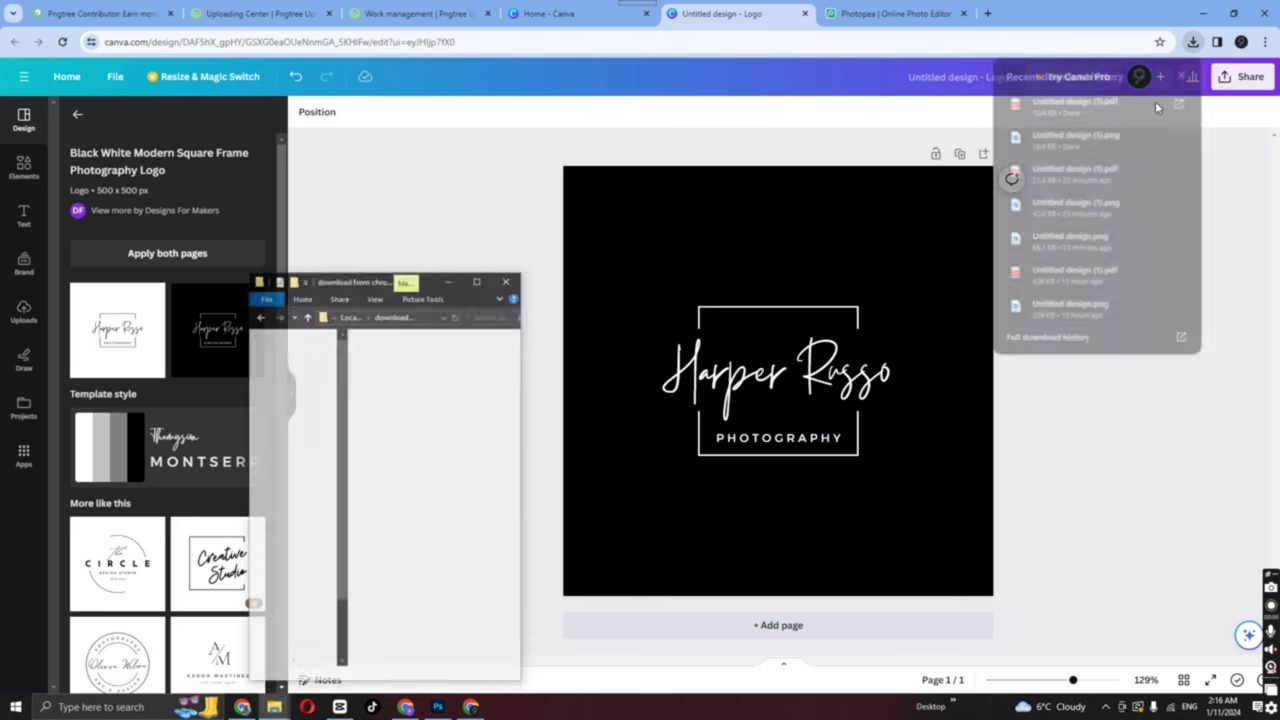
{"action": "left_click", "coordinate": [488, 252]}
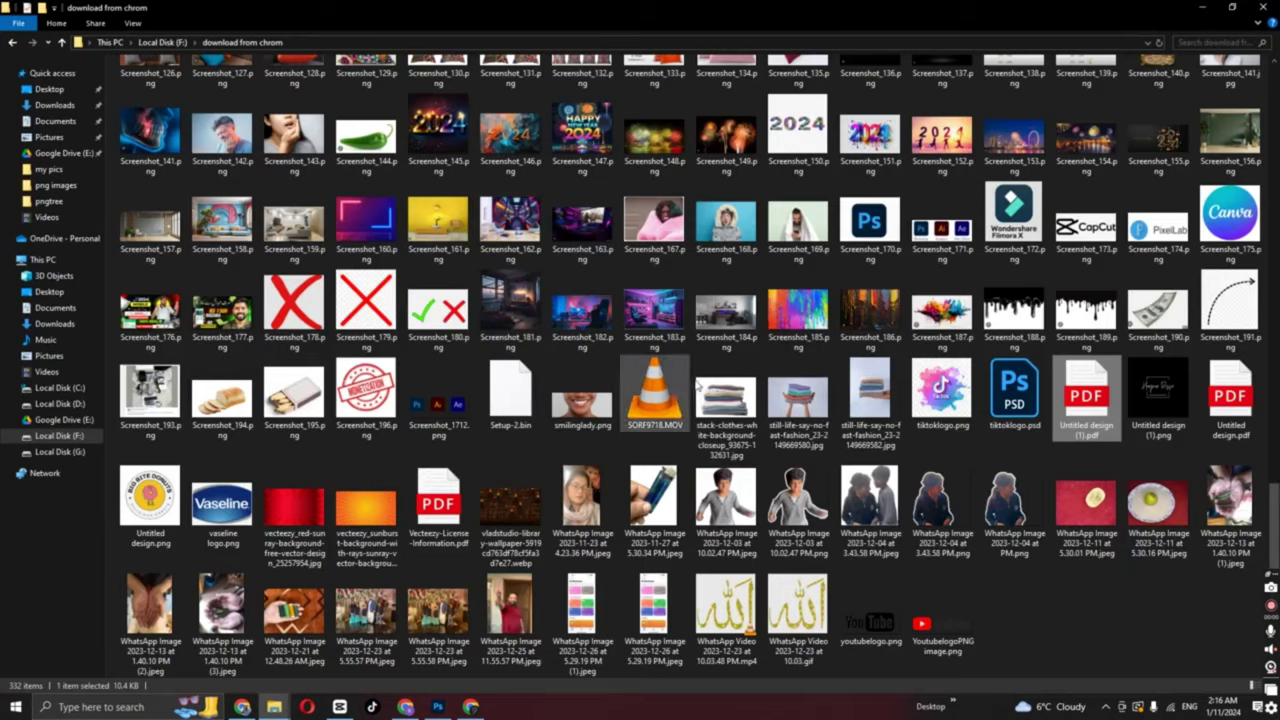
{"action": "left_click", "coordinate": [1148, 408], "text": "ctrl"}
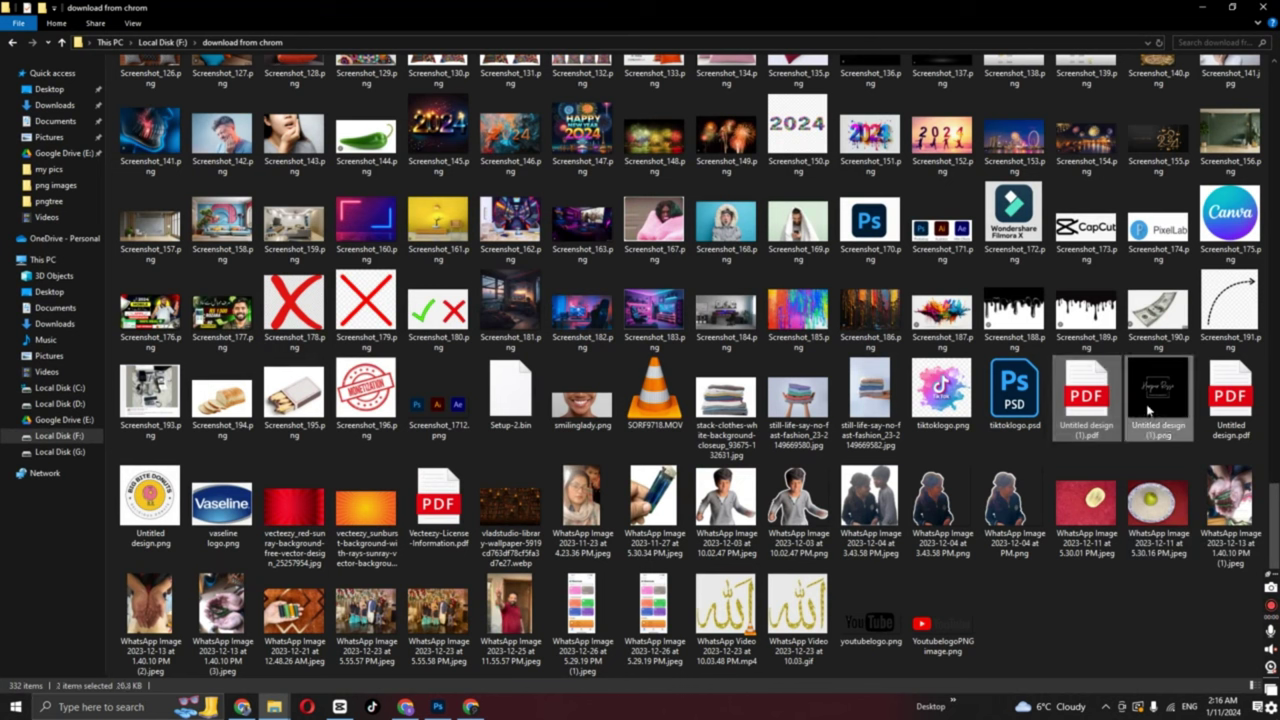
{"action": "key", "text": "ctrl+x"}
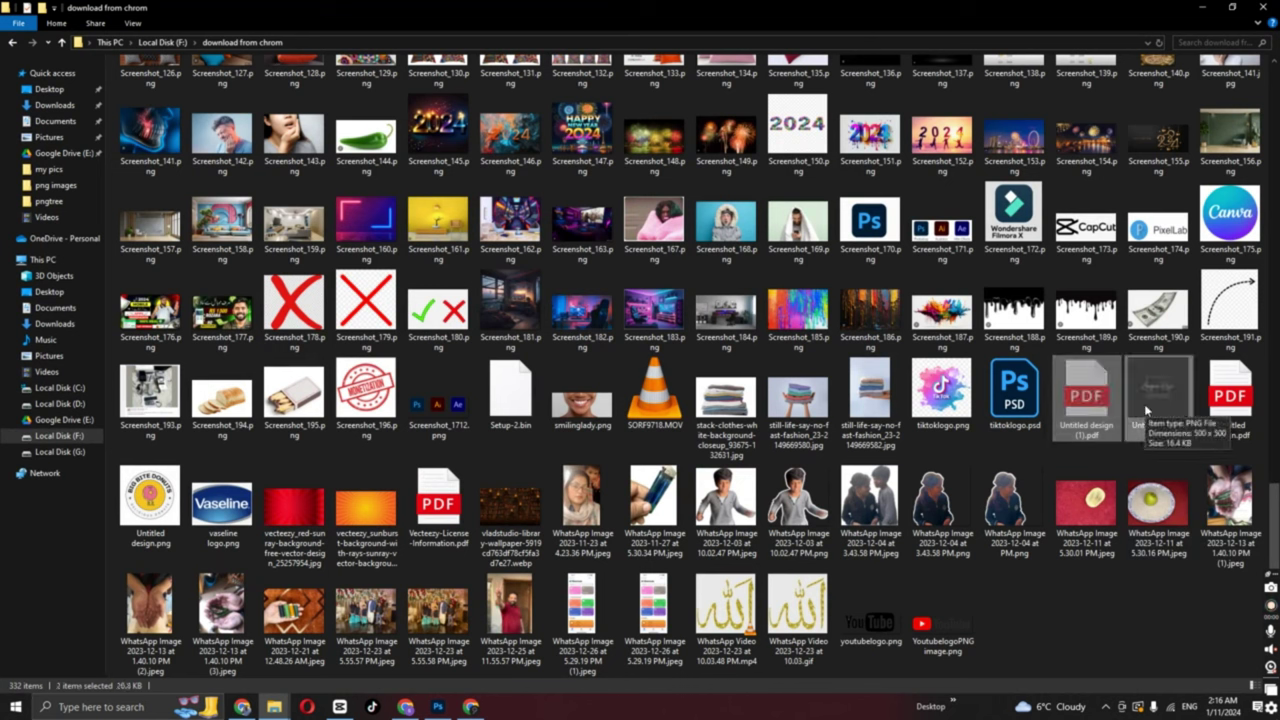
{"action": "left_click", "coordinate": [48, 201]}
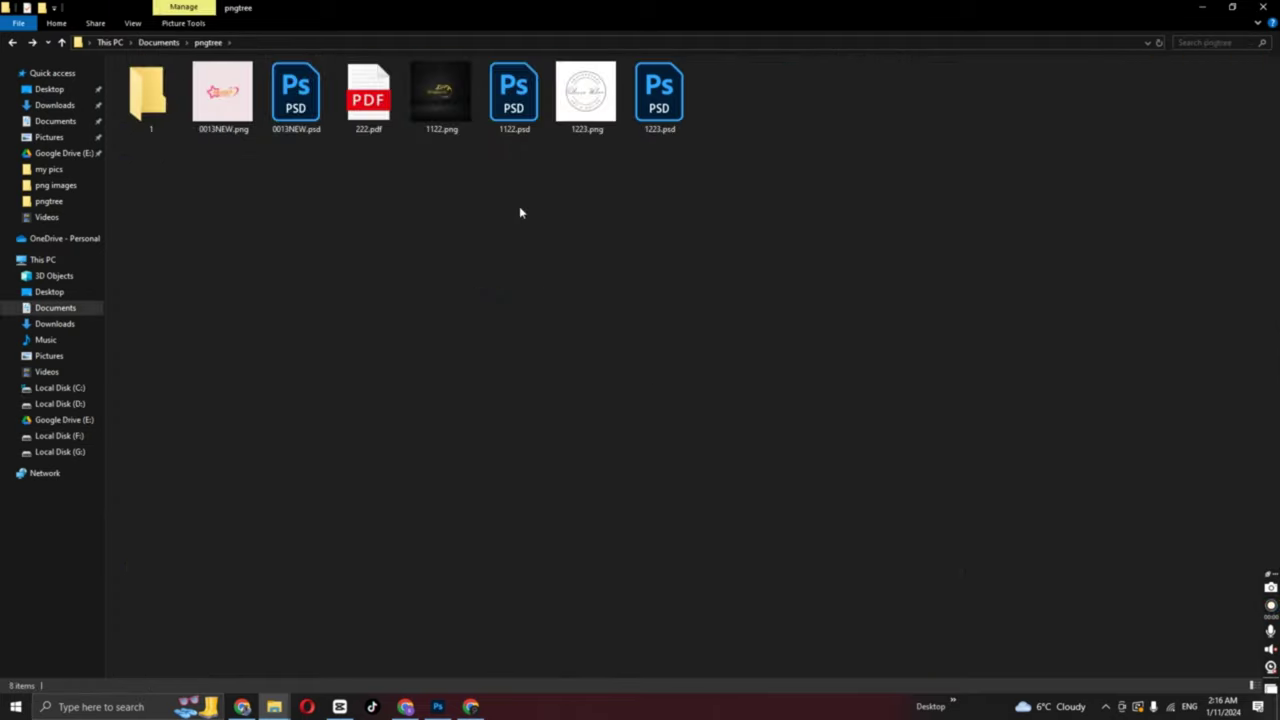
{"action": "right_click", "coordinate": [519, 206]}
{"action": "left_click", "coordinate": [580, 300]}
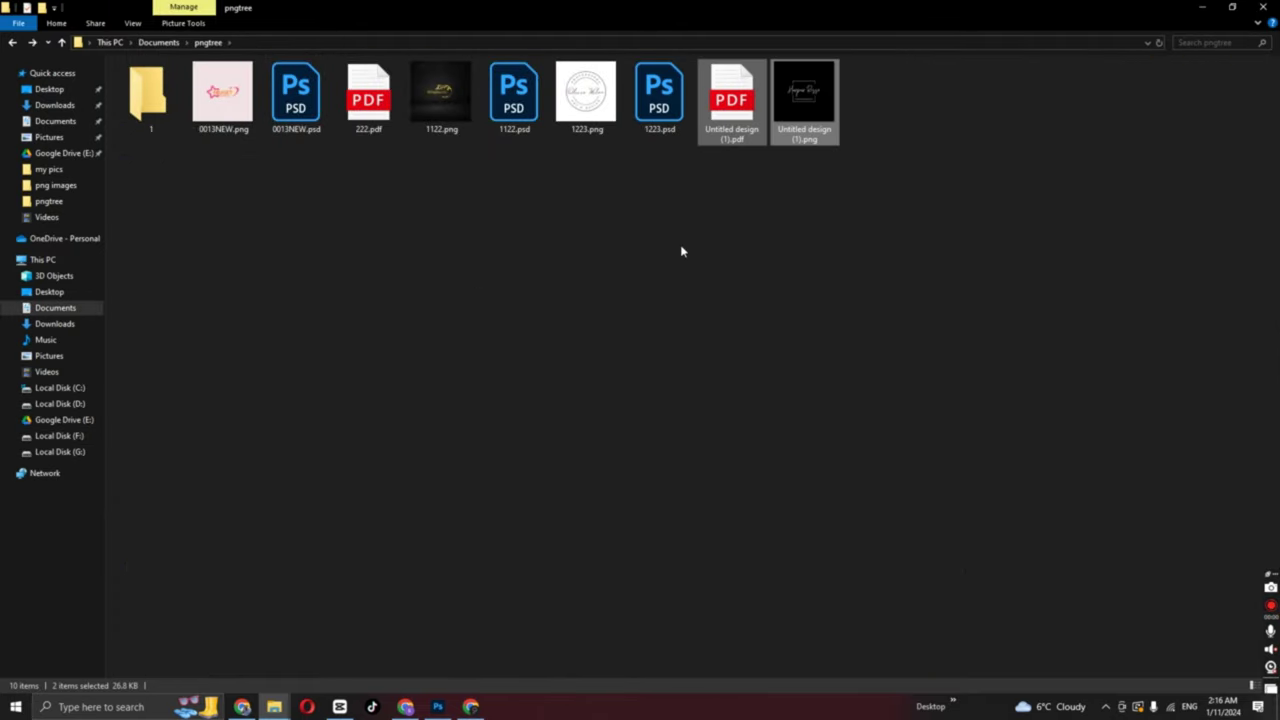
- Rename the downloaded PDF and PNG design files in the pngtree folder to aa
{"action": "left_click", "coordinate": [752, 142]}
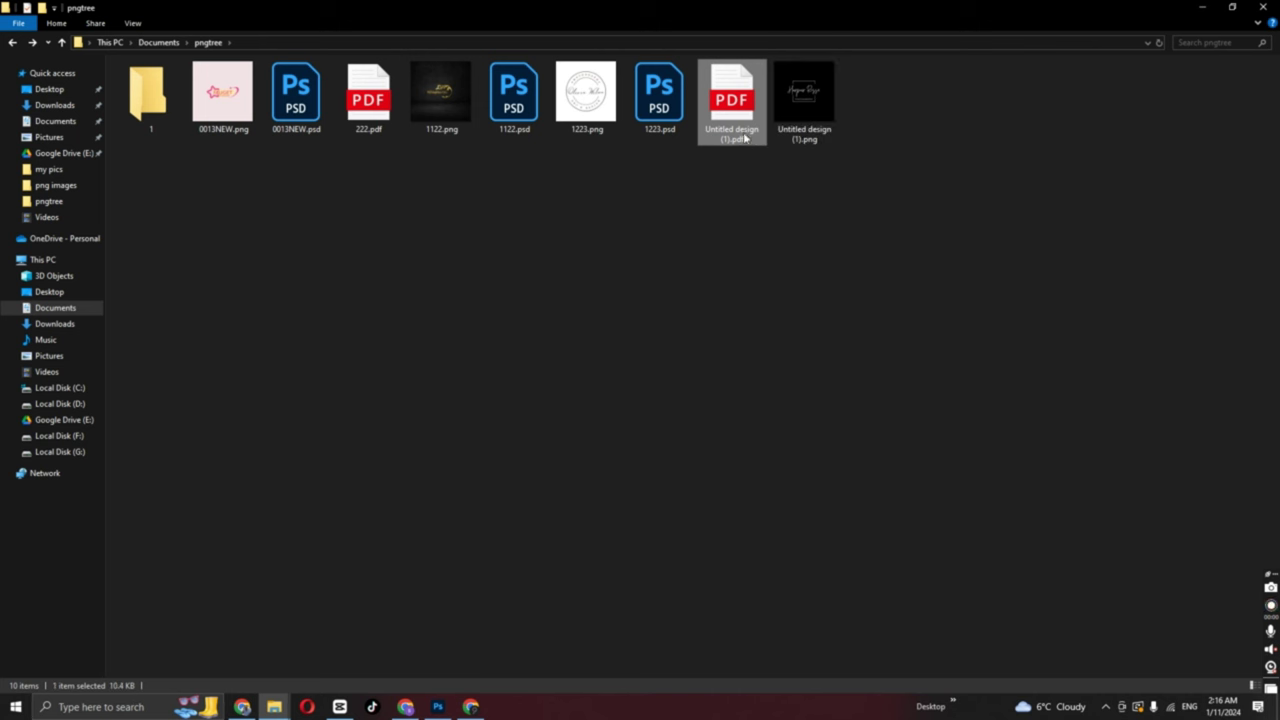
{"action": "left_click", "coordinate": [743, 133]}
{"action": "type", "text": "aa"}
{"action": "left_click", "coordinate": [795, 135]}
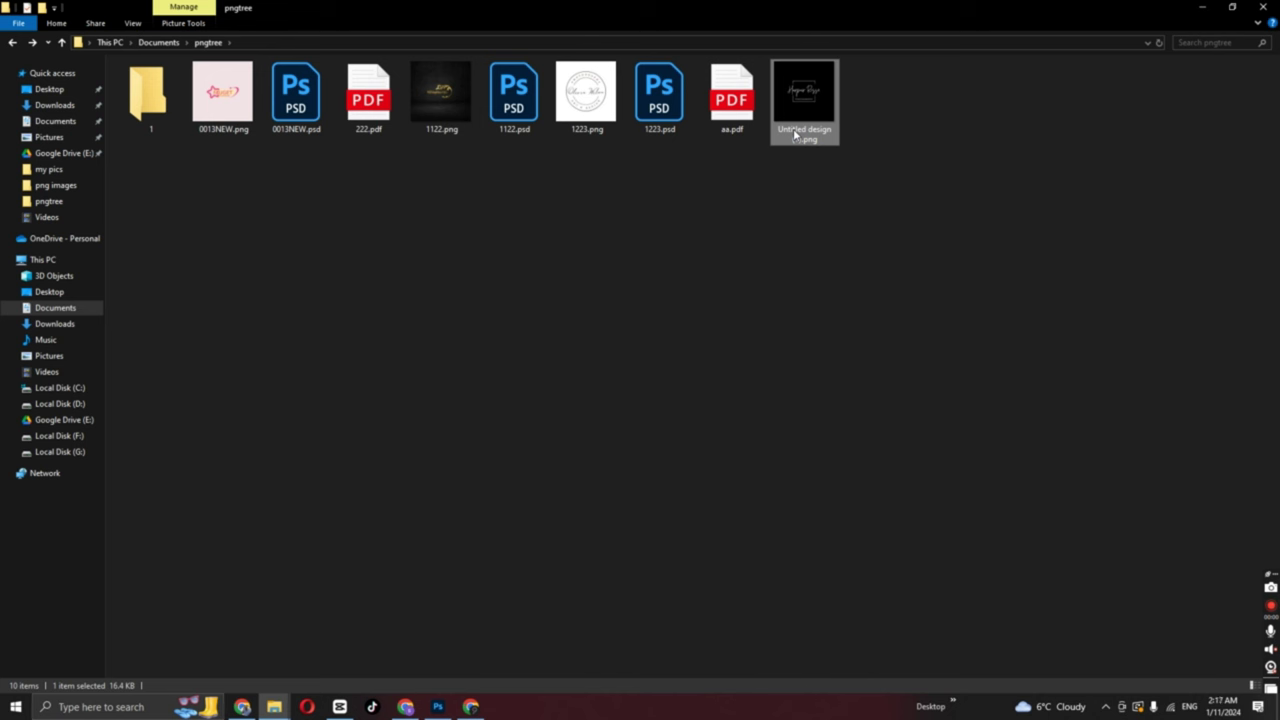
{"action": "left_click", "coordinate": [795, 135]}
{"action": "type", "text": "aa"}
{"action": "left_click", "coordinate": [745, 226]}
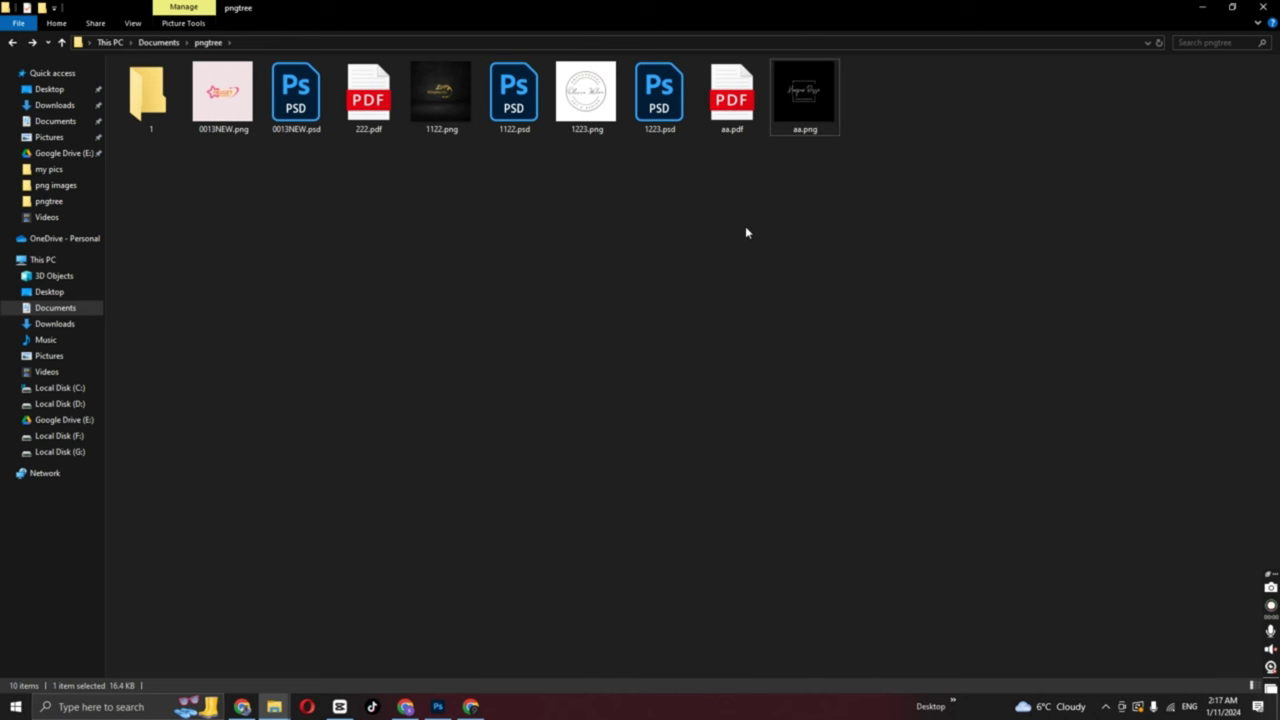
- Switch to Photopea in Chrome and close the open 22.psd and 222-pdf.psd documents, discarding unsaved work
{"action": "left_click", "coordinate": [471, 707]}
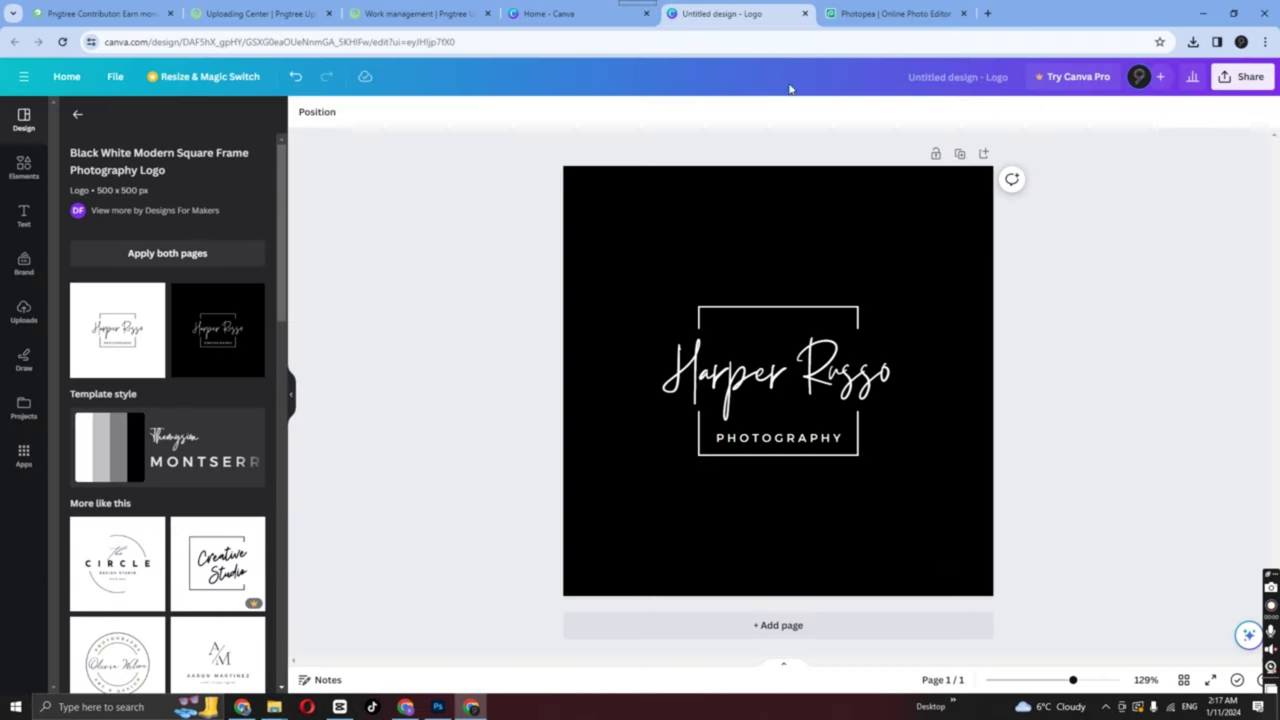
{"action": "left_click", "coordinate": [885, 14]}
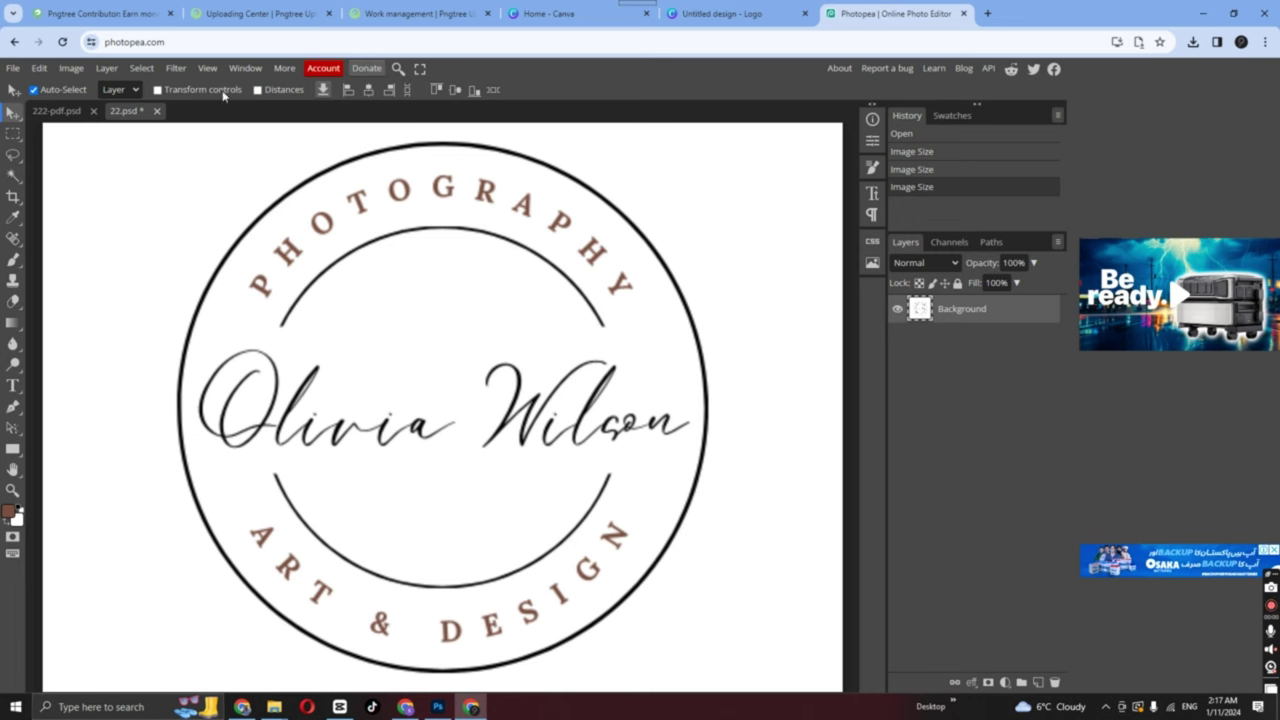
{"action": "left_click", "coordinate": [156, 112]}
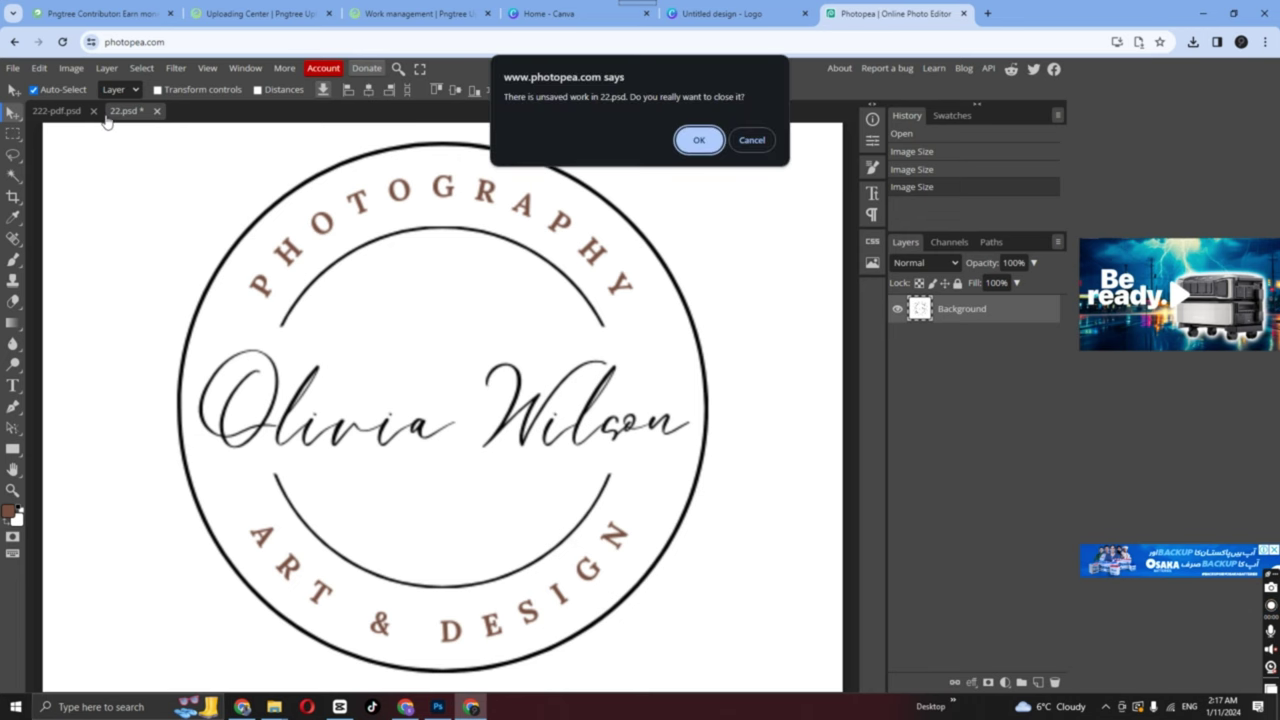
{"action": "left_click", "coordinate": [689, 139]}
{"action": "left_click", "coordinate": [93, 111]}
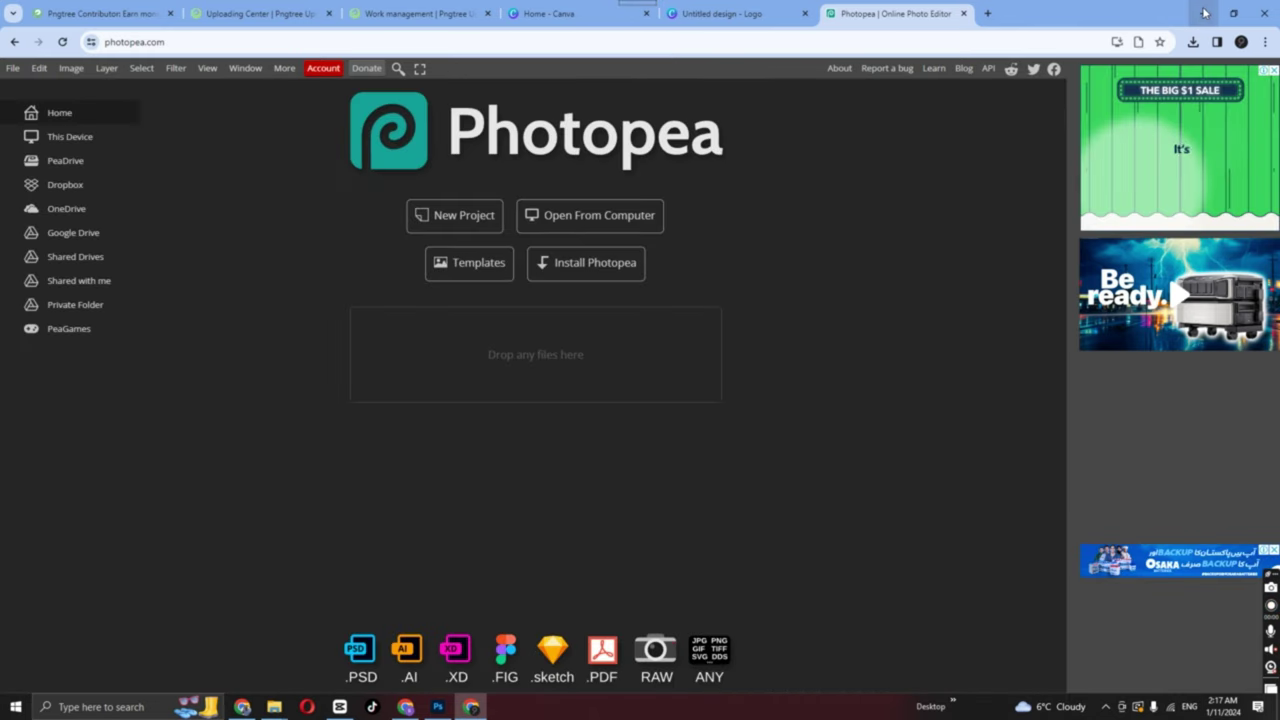
- Open aa.pdf from the pngtree folder in Photopea
{"action": "key", "text": "alt+Tab"}
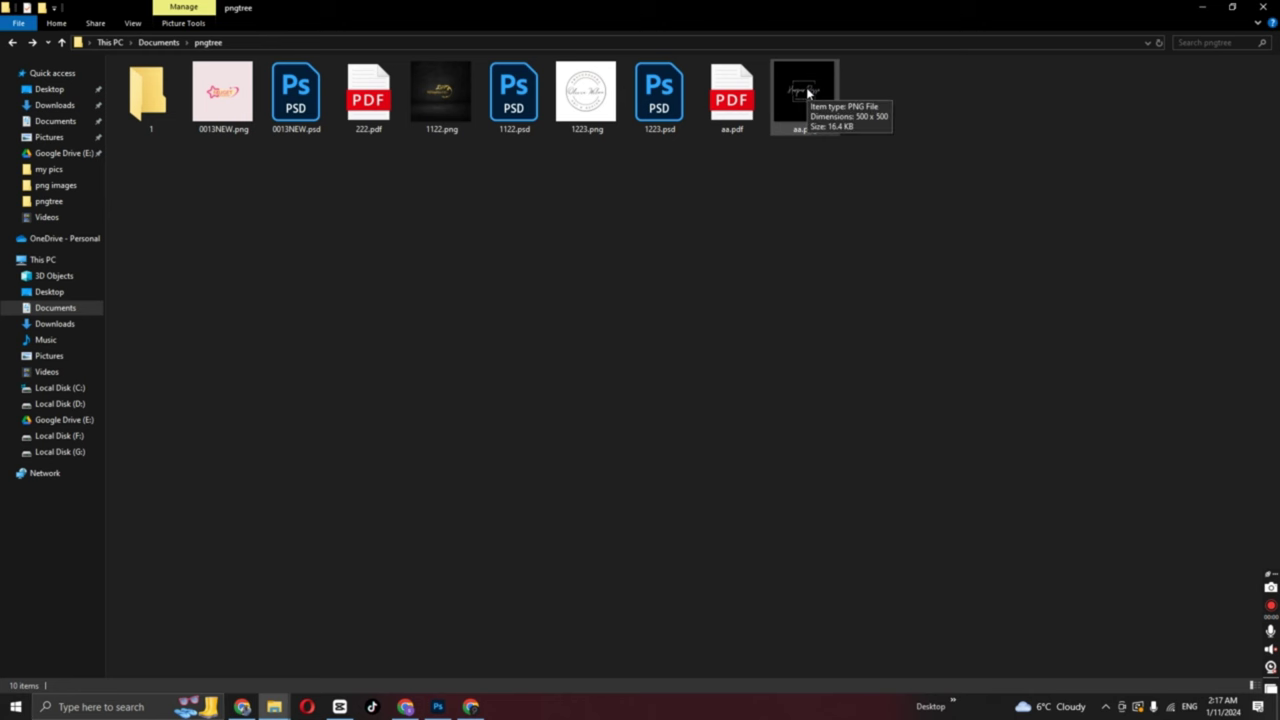
{"action": "left_click_drag", "start_coordinate": [732, 95], "coordinate": [455, 593]}
{"action": "left_click_drag", "start_coordinate": [469, 703], "coordinate": [460, 374]}
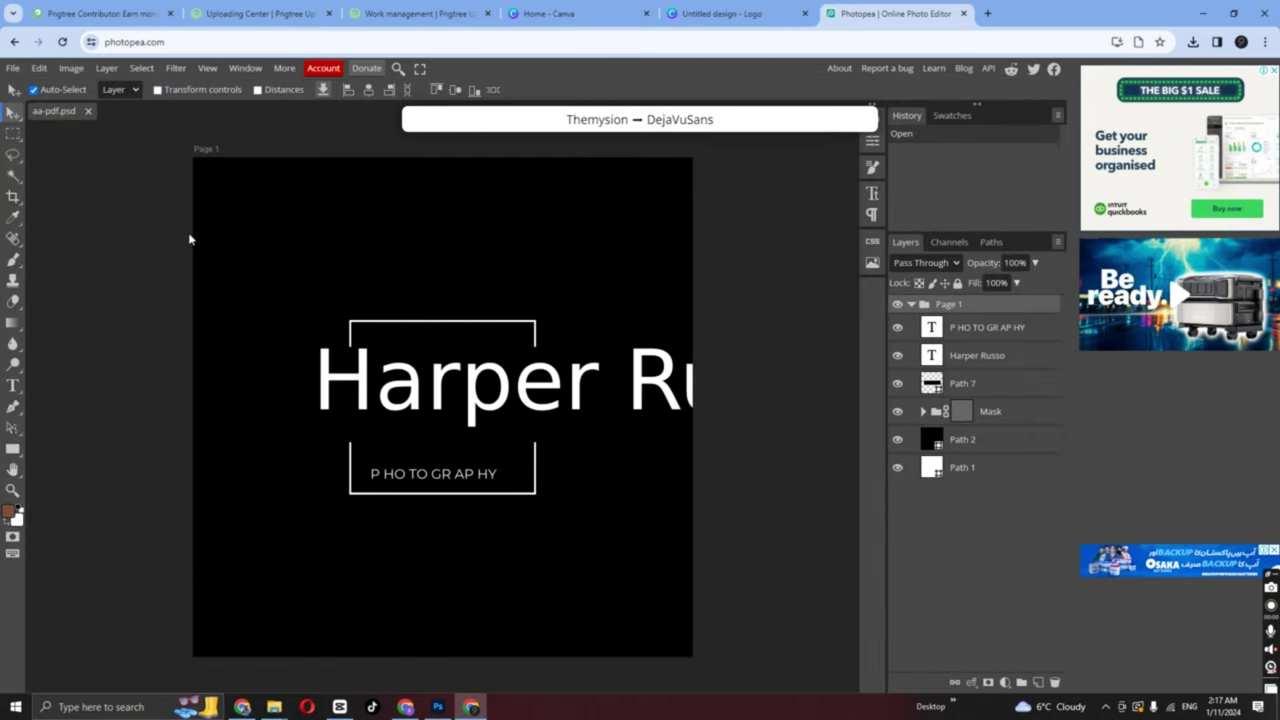
- Create a new 1200 × 1200 pixel project at 300 DPI with a white (ffffff) background
{"action": "left_click", "coordinate": [13, 68]}
{"action": "left_click", "coordinate": [30, 88]}
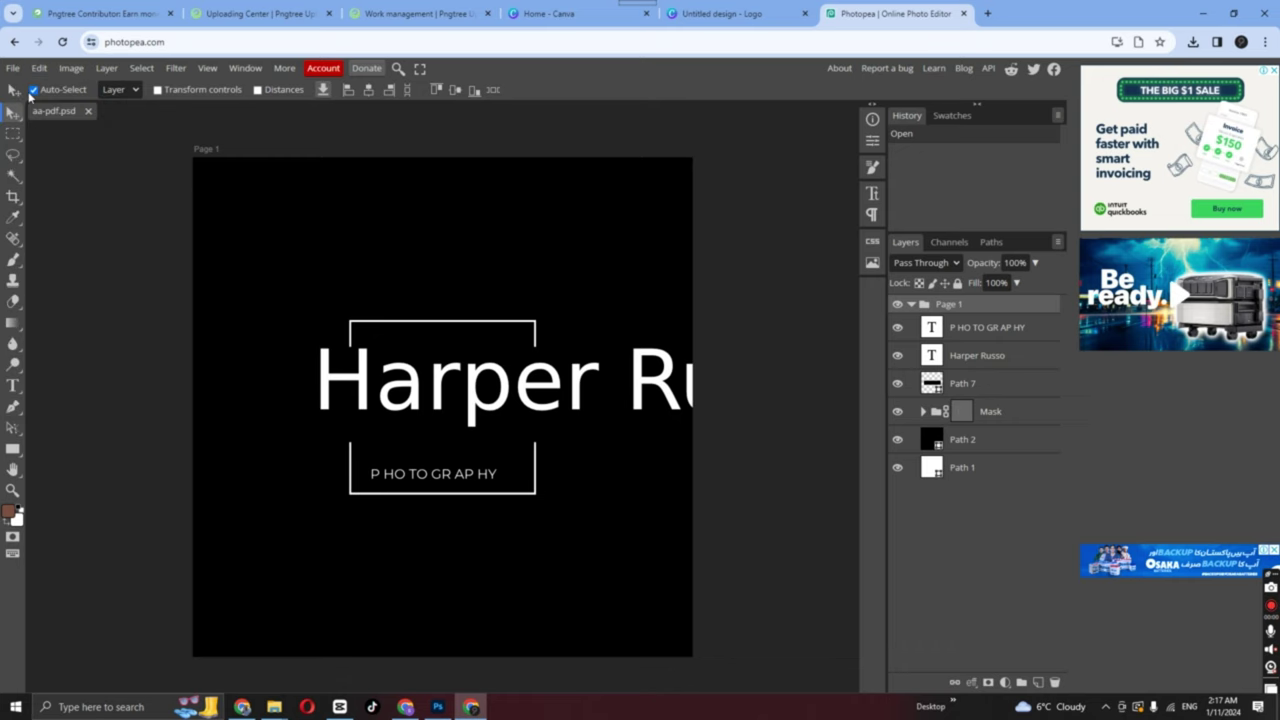
{"action": "left_click", "coordinate": [190, 213]}
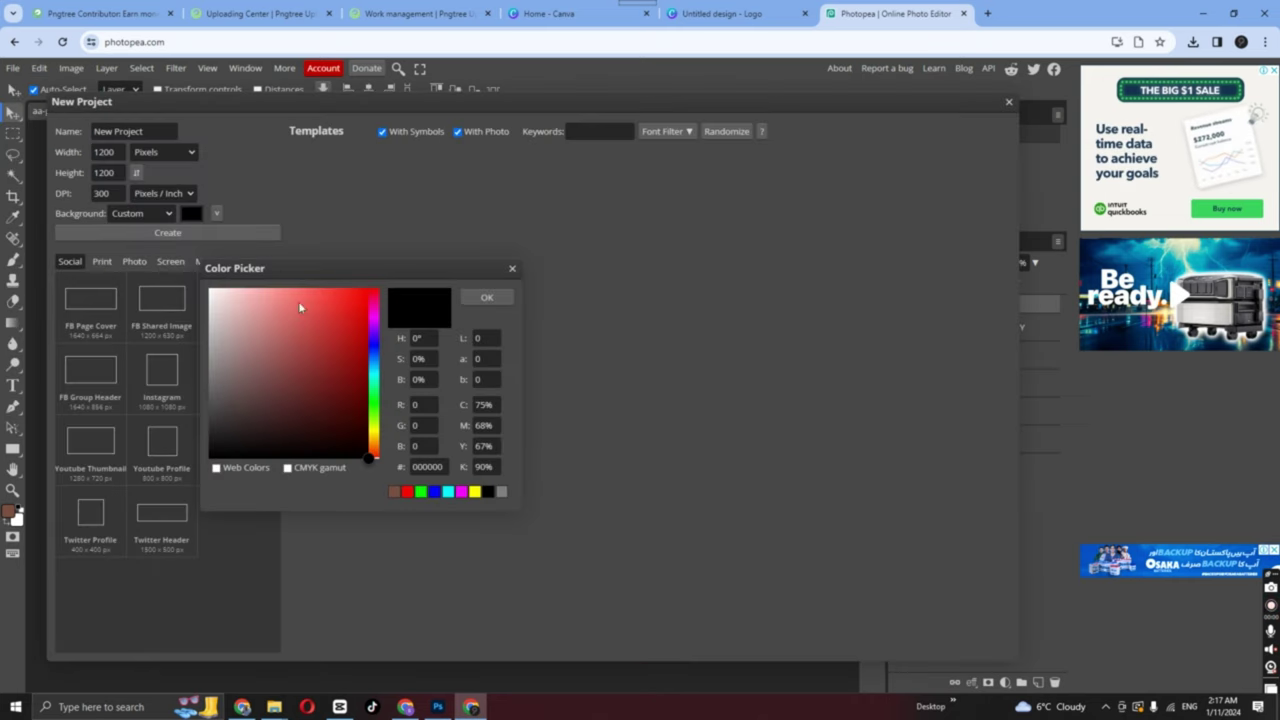
{"action": "left_click_drag", "start_coordinate": [228, 300], "coordinate": [200, 291]}
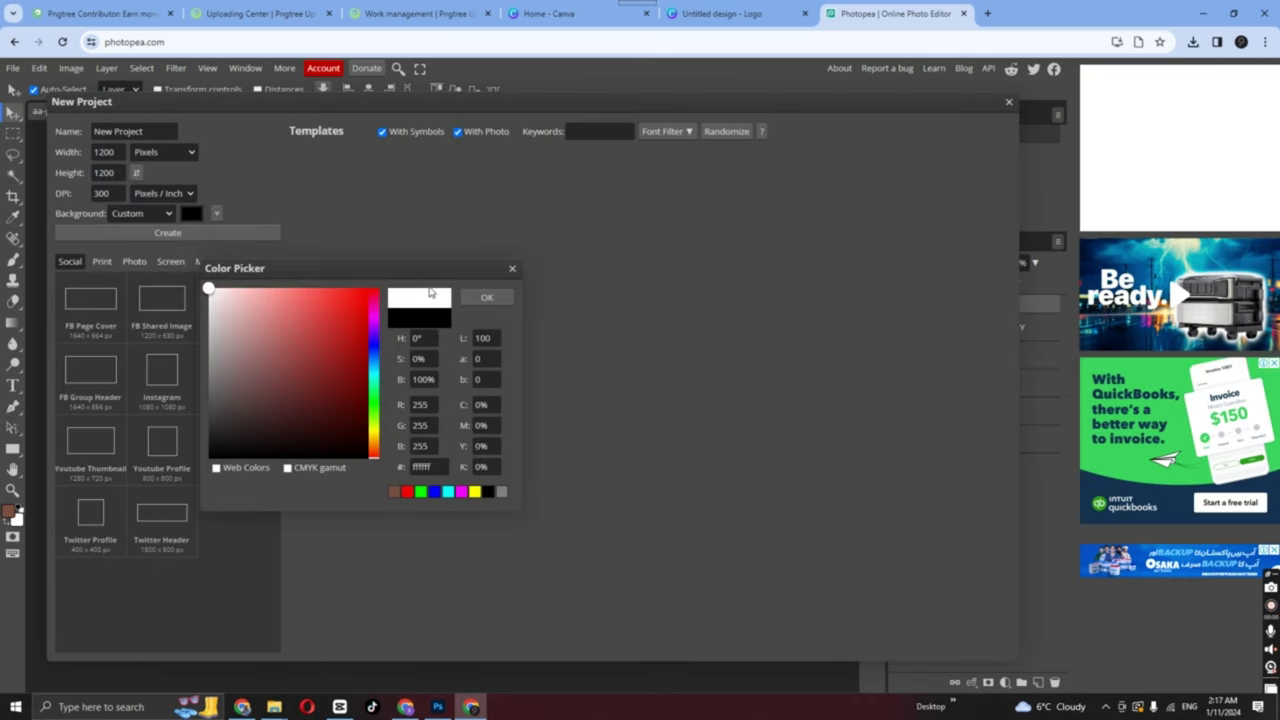
{"action": "left_click", "coordinate": [489, 299]}
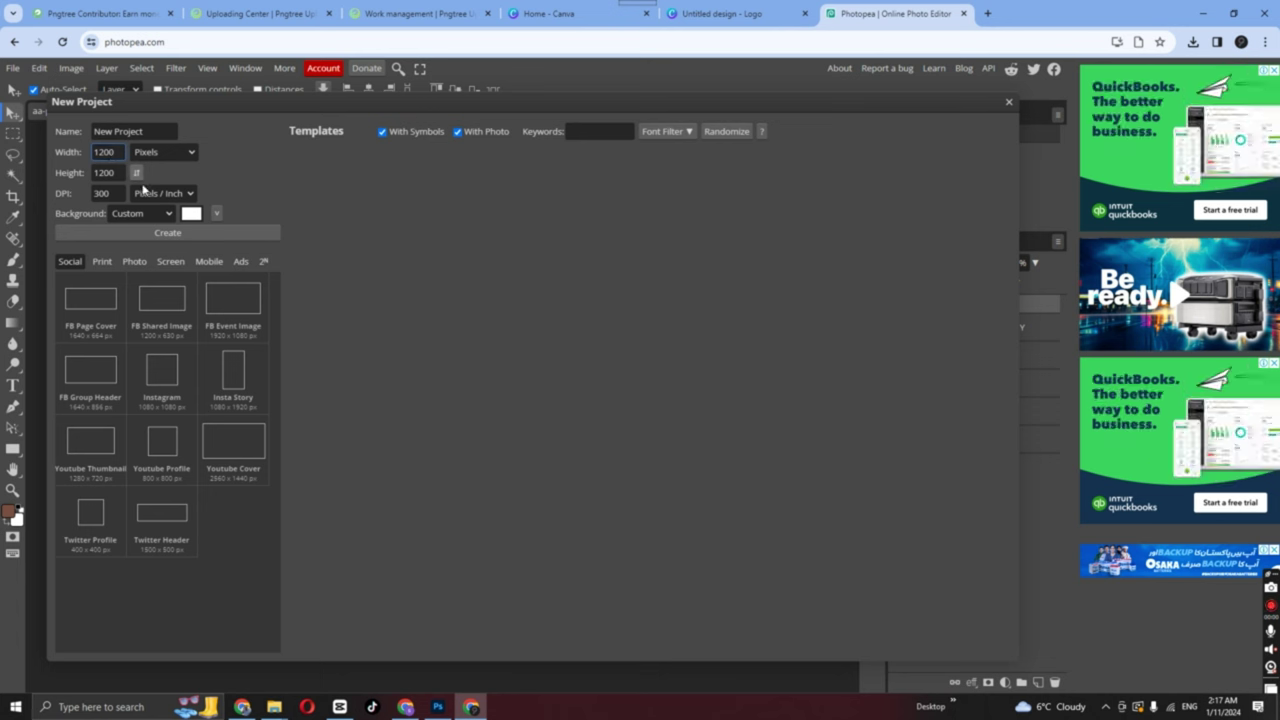
{"action": "left_click", "coordinate": [151, 234]}
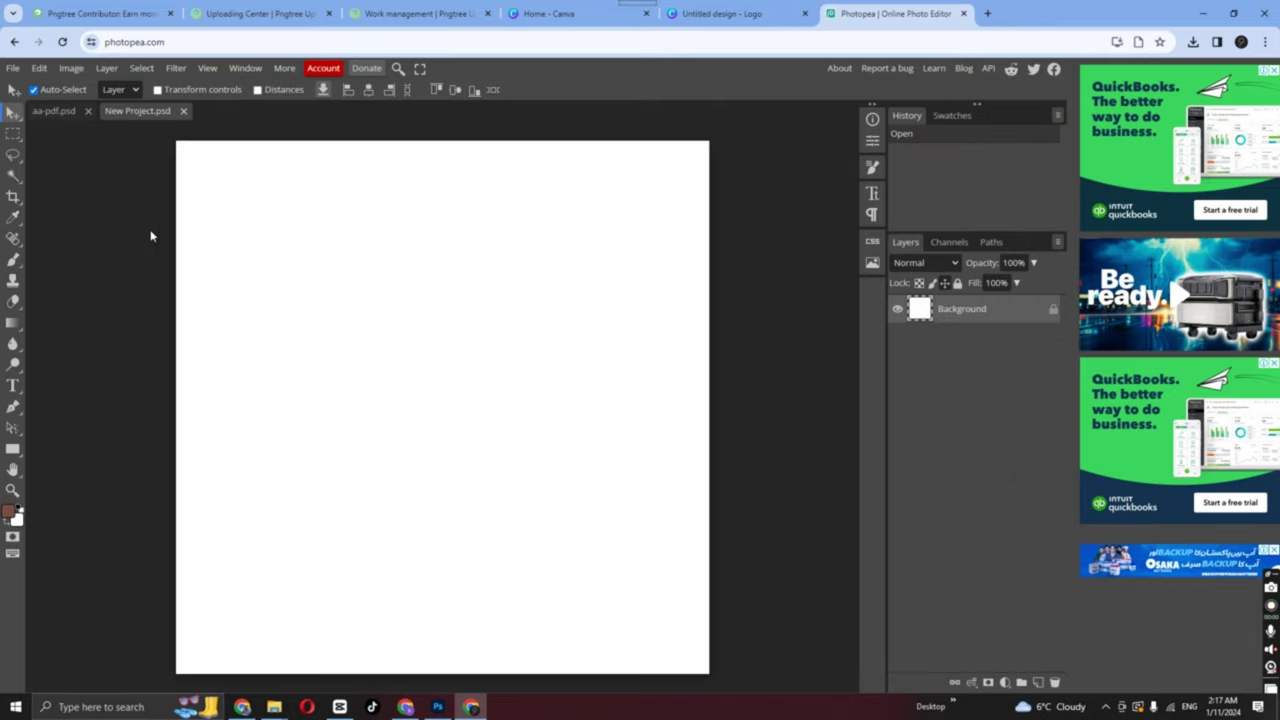
- Copy all the logo layers from aa-pdf.psd into the new project and place them at the canvas centre
{"action": "left_click", "coordinate": [71, 114]}
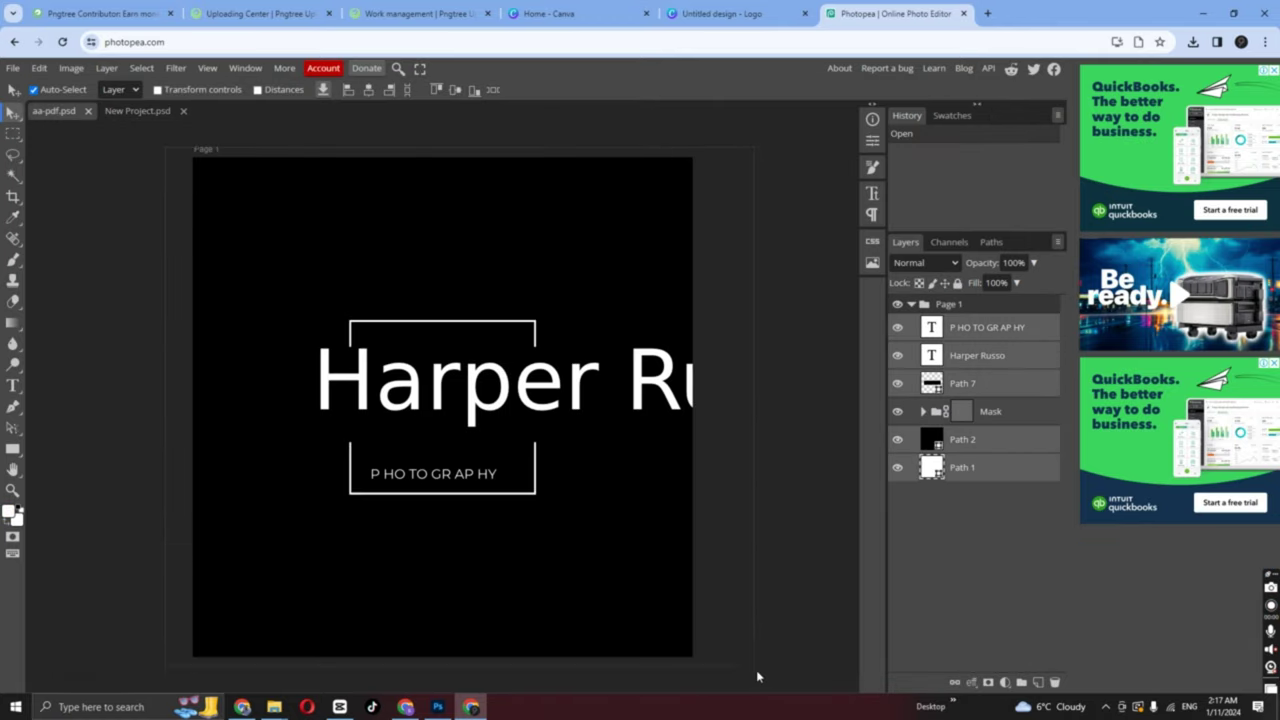
{"action": "left_click_drag", "start_coordinate": [531, 551], "coordinate": [475, 443]}
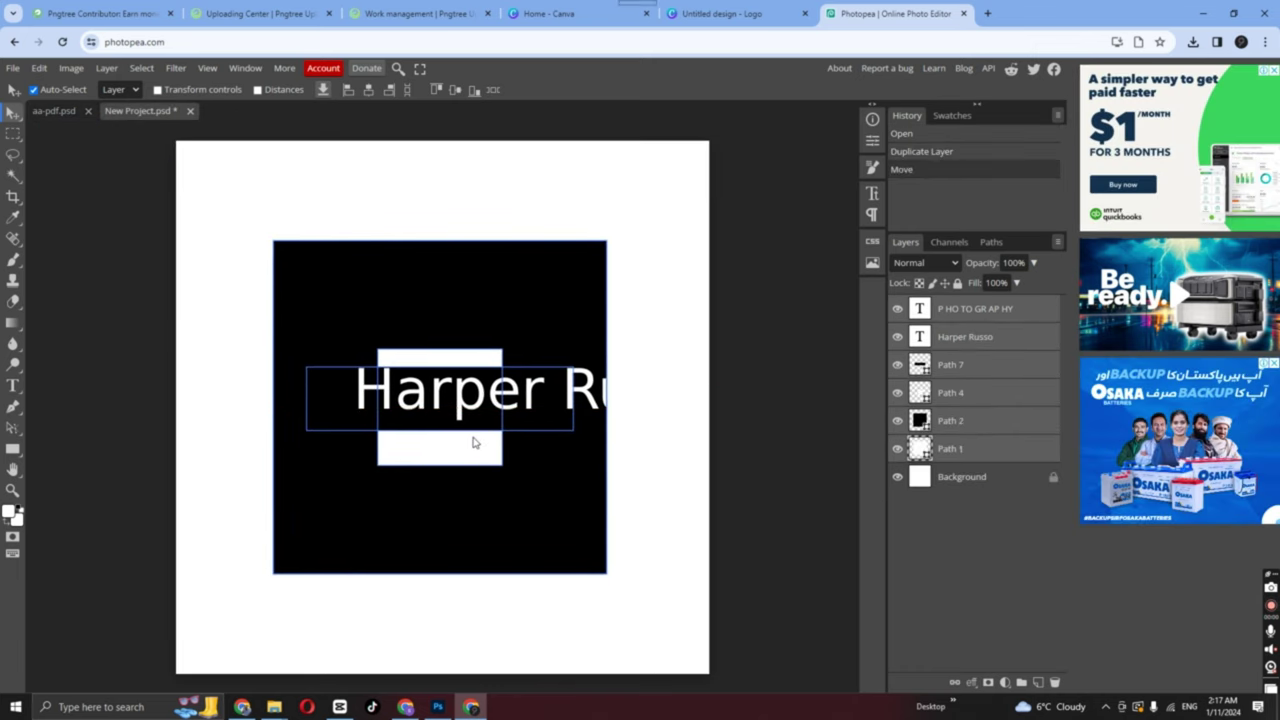
{"action": "left_click", "coordinate": [648, 308]}
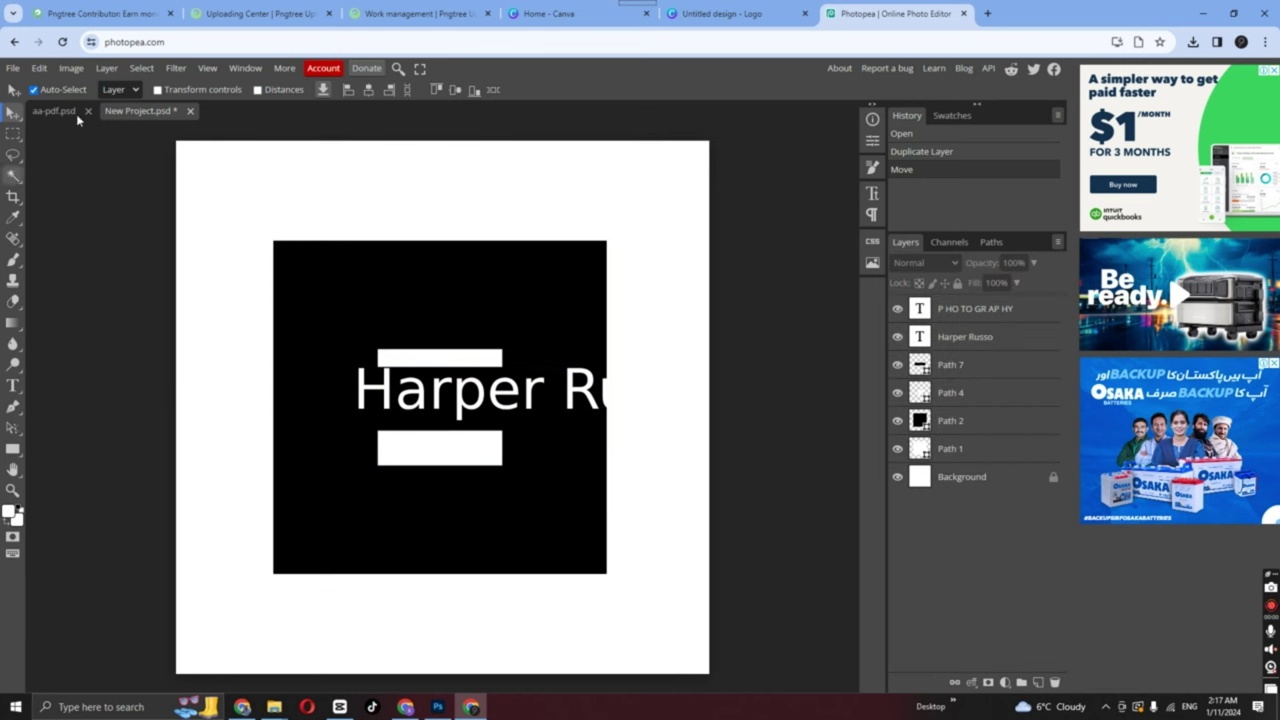
- Crop the new project's canvas to the edges of the black logo square
{"action": "left_click", "coordinate": [14, 199]}
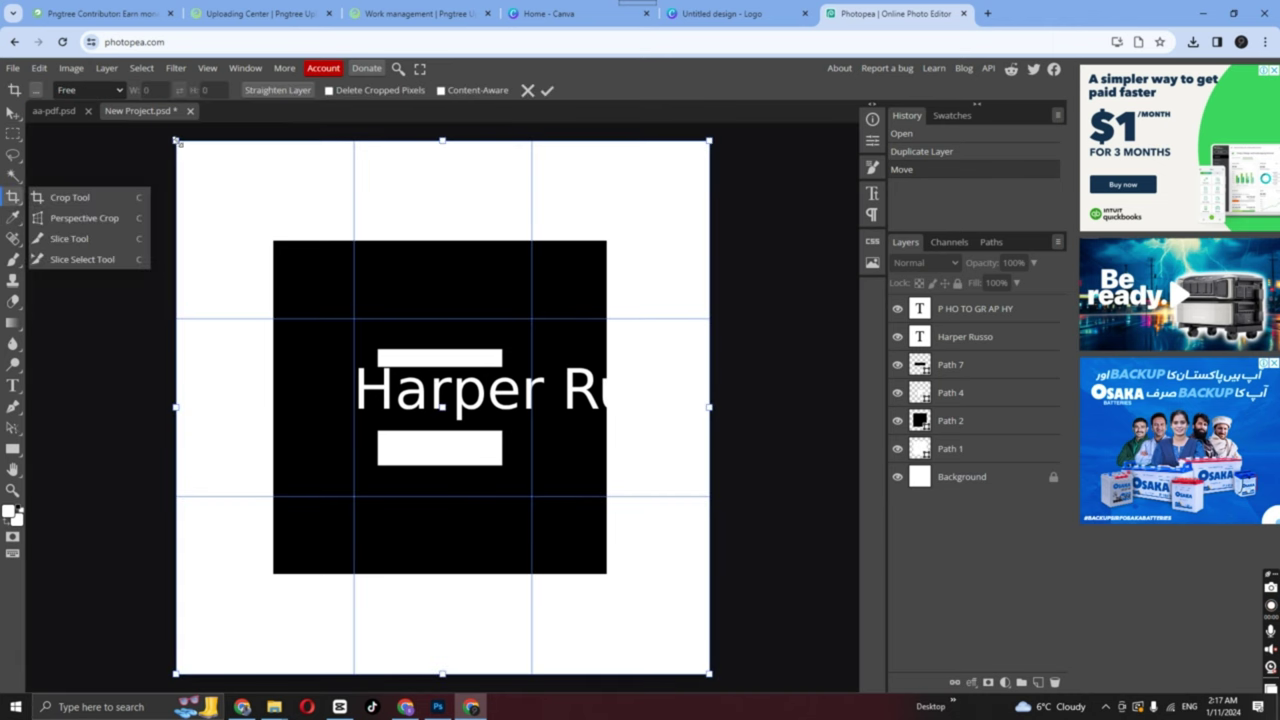
{"action": "left_click_drag", "start_coordinate": [178, 142], "coordinate": [273, 240]}
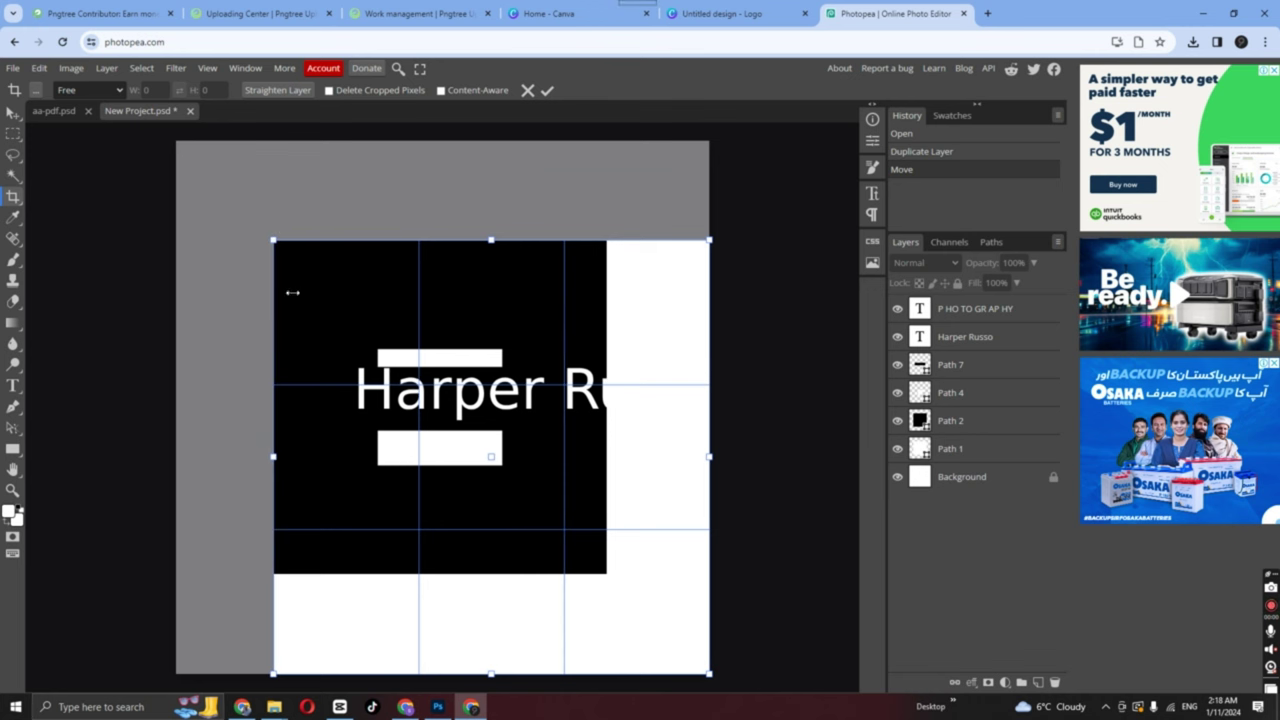
{"action": "left_click_drag", "start_coordinate": [711, 675], "coordinate": [606, 572]}
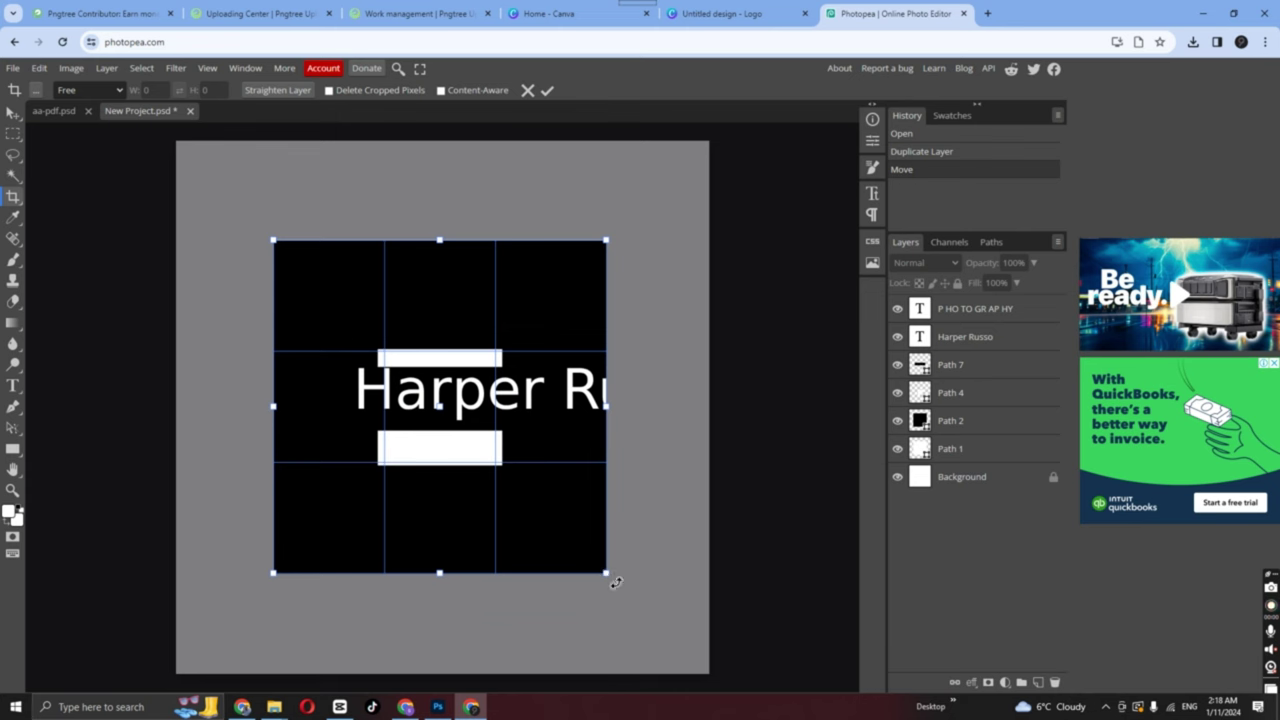
{"action": "key", "text": "Return"}
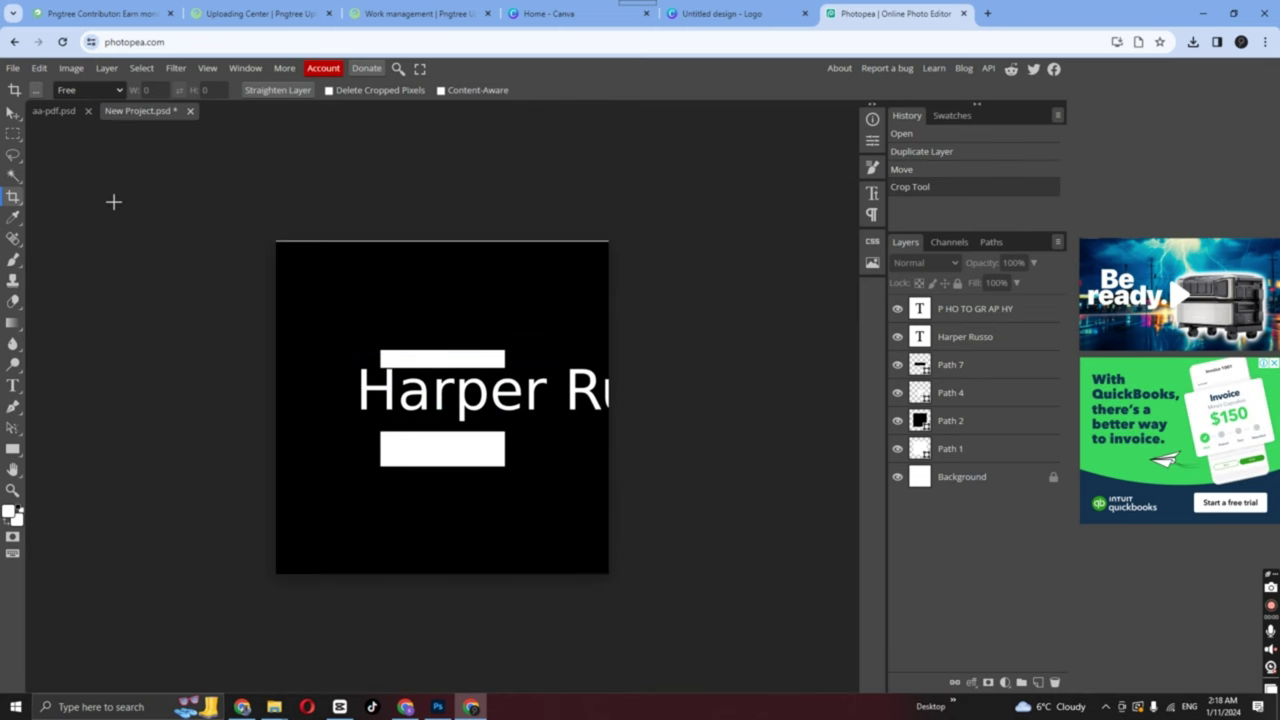
- Resize the cropped image to 1200 pixels wide and 1200 pixels high at 300 DPI
{"action": "left_click", "coordinate": [70, 68]}
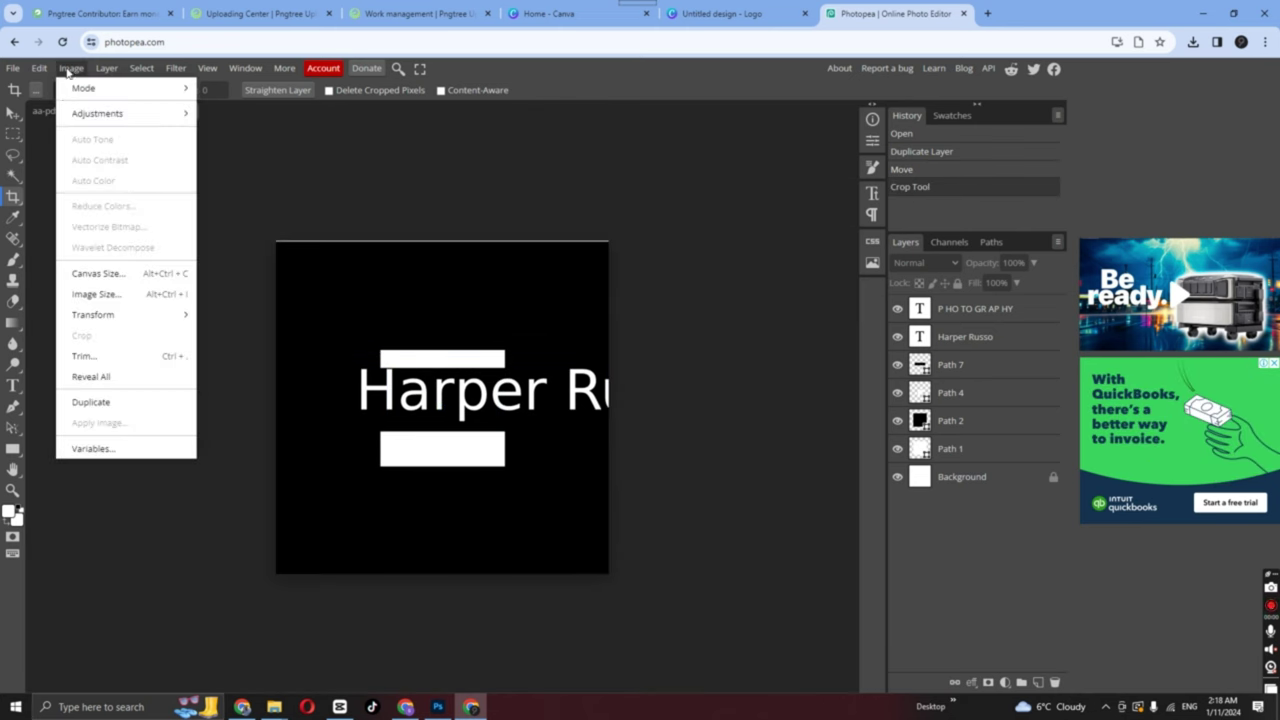
{"action": "left_click", "coordinate": [97, 294]}
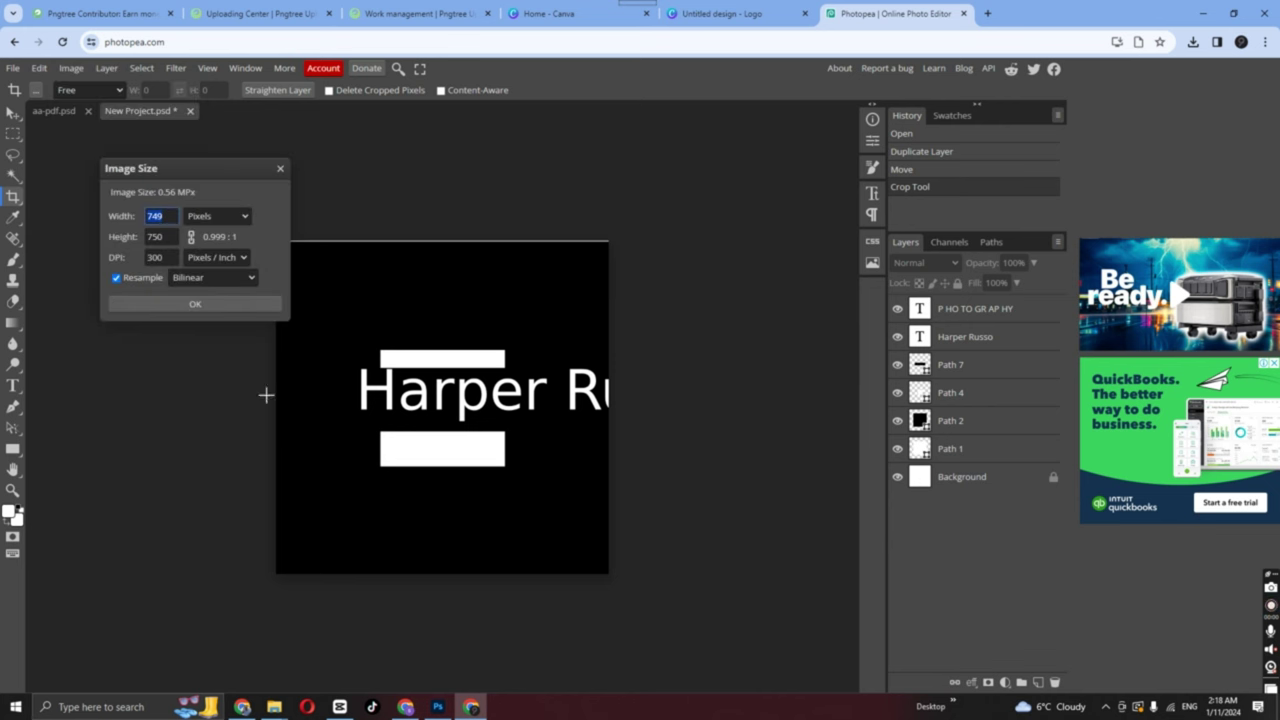
{"action": "left_click", "coordinate": [158, 258]}
{"action": "left_click", "coordinate": [134, 218]}
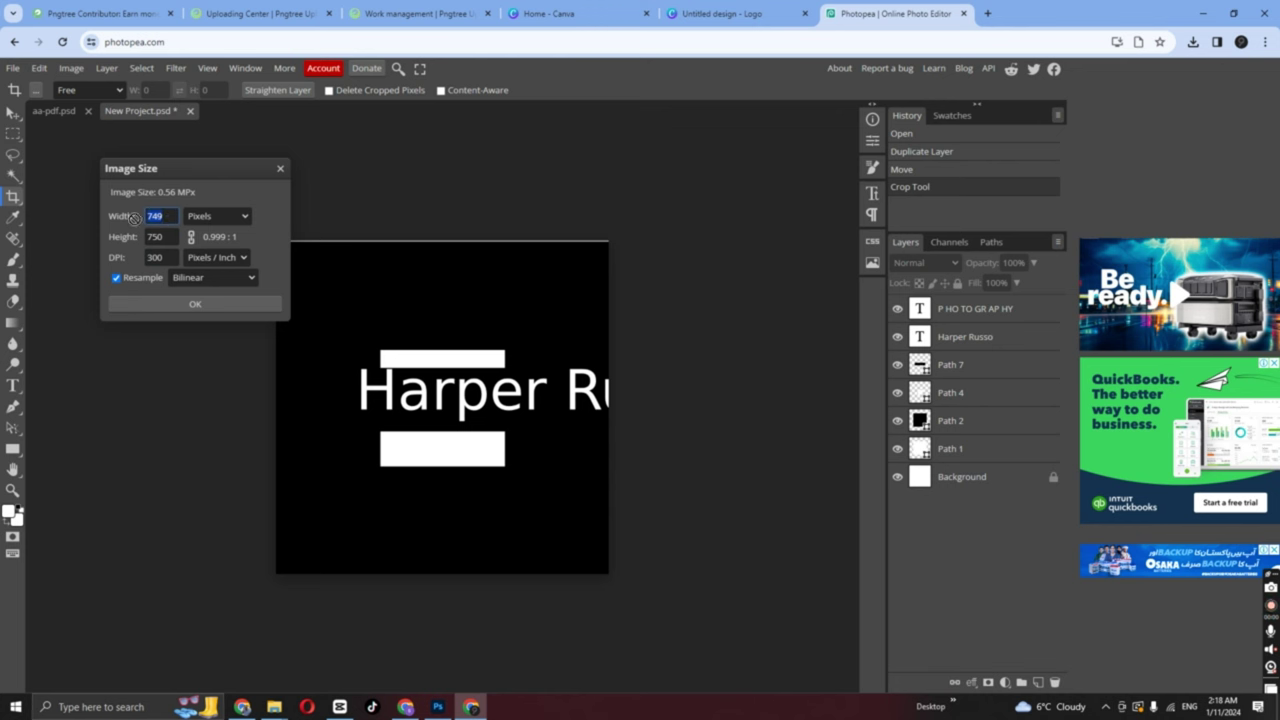
{"action": "type", "text": "1200"}
{"action": "left_click", "coordinate": [168, 237]}
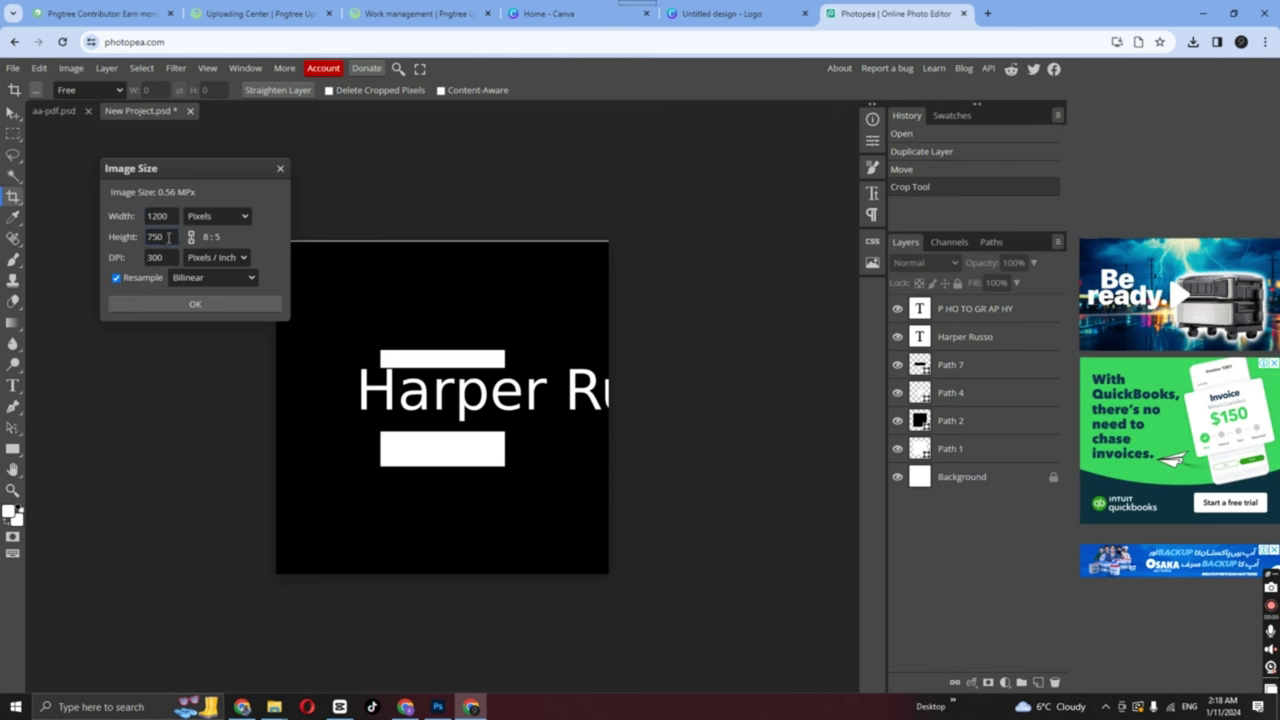
{"action": "type", "text": "12"}
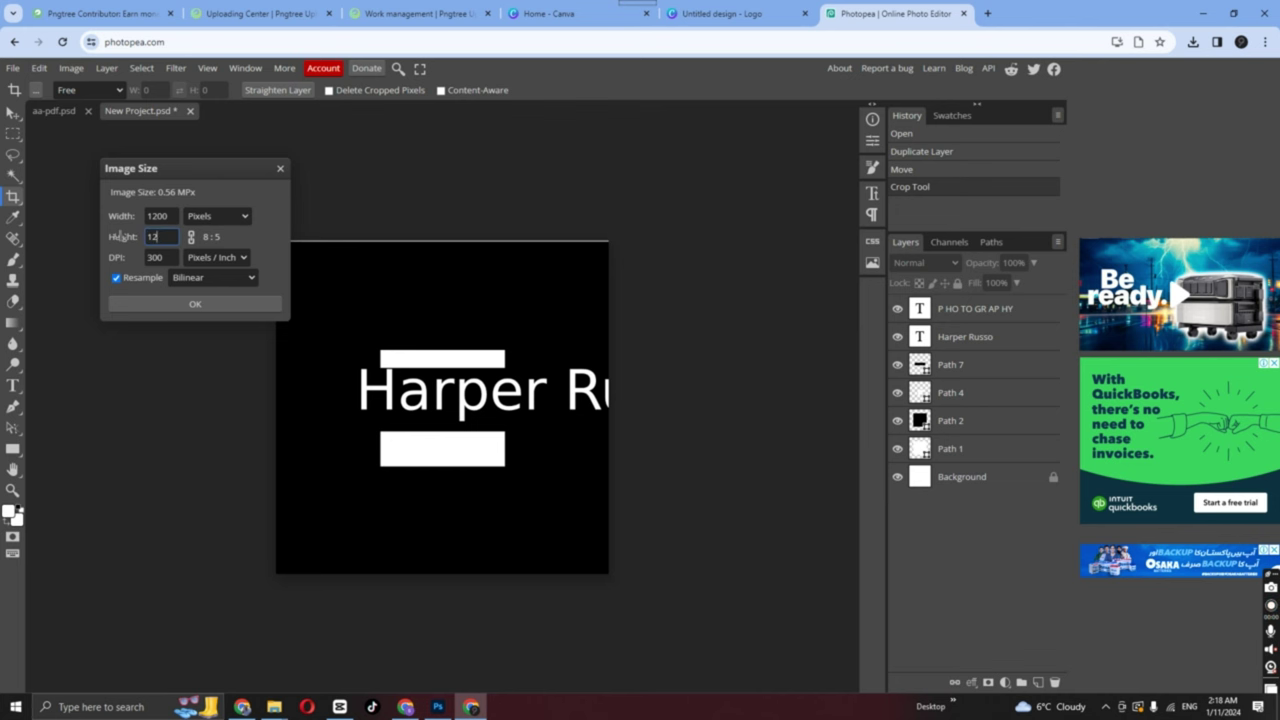
{"action": "type", "text": "00"}
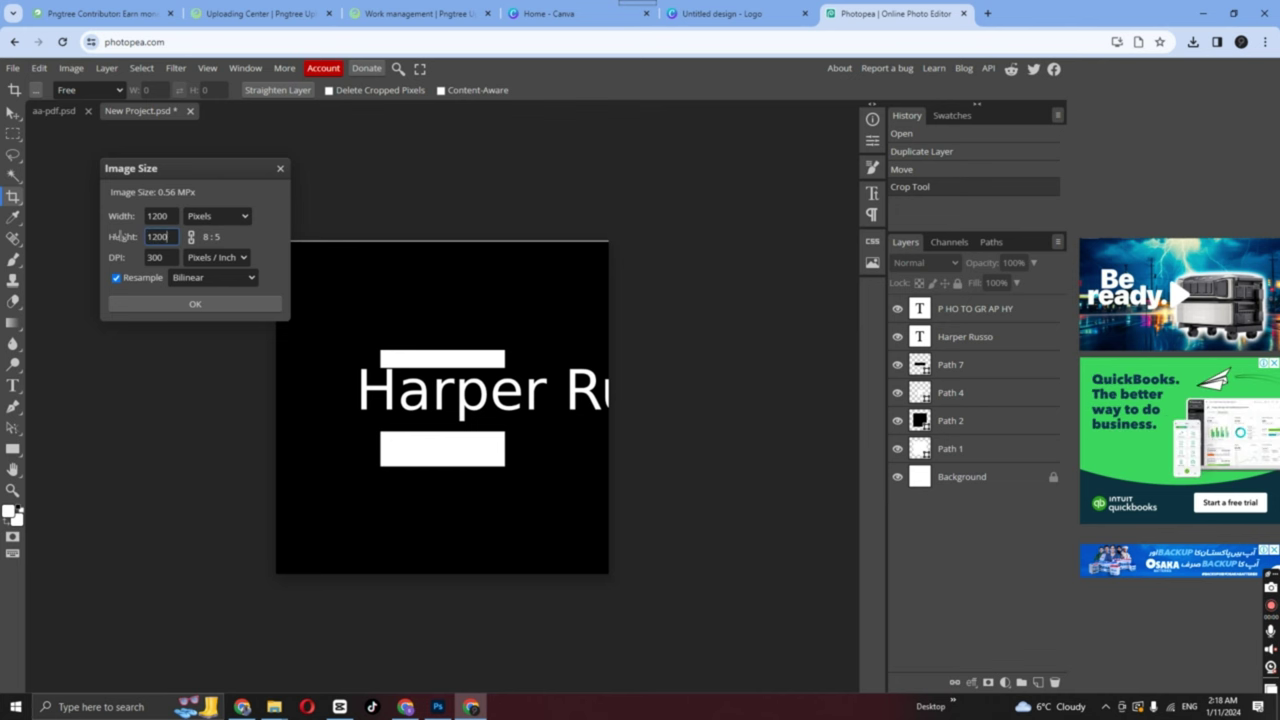
{"action": "left_click", "coordinate": [208, 304]}
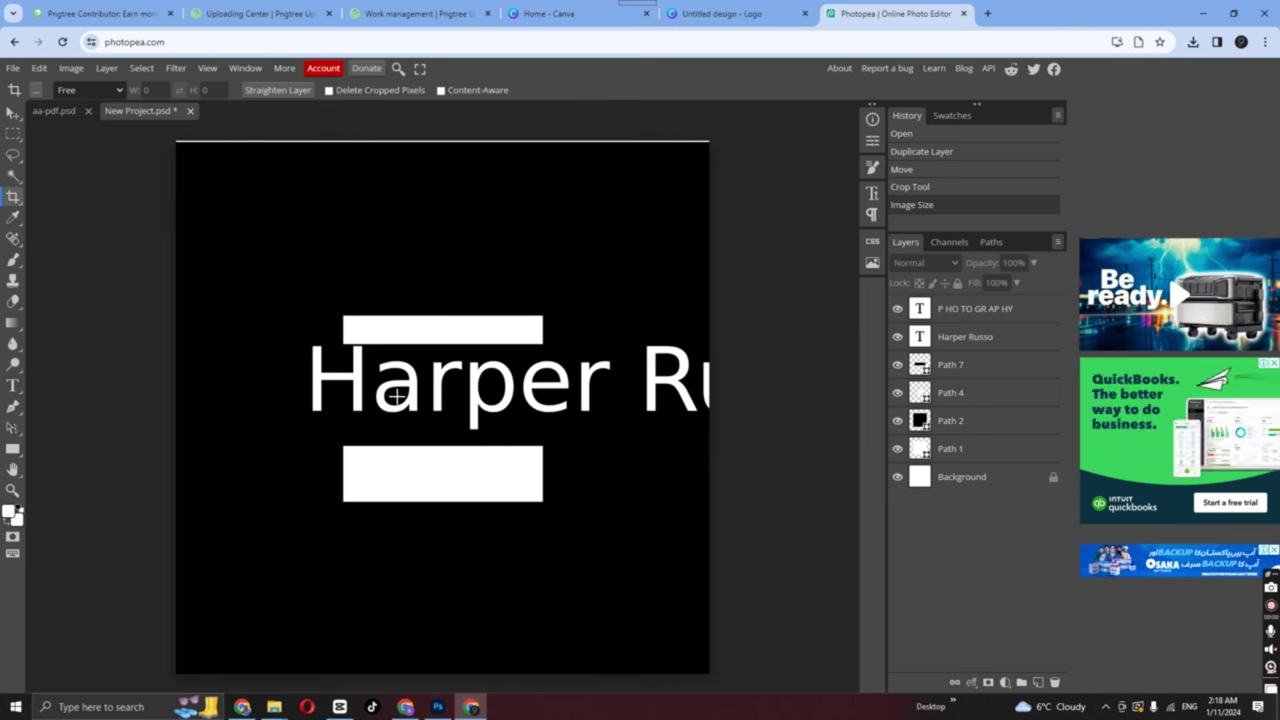
- Save the project as the PSD file rrr.psd in the pngtree folder
{"action": "left_click", "coordinate": [14, 68]}
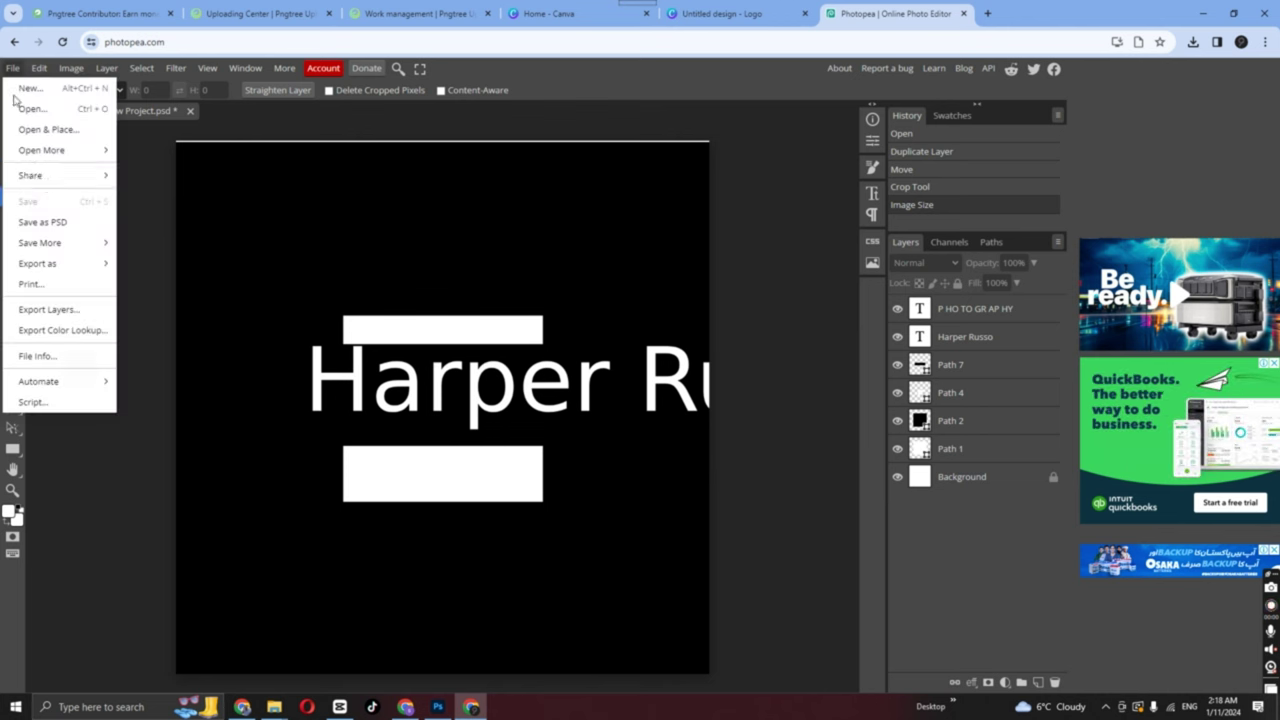
{"action": "left_click", "coordinate": [60, 222]}
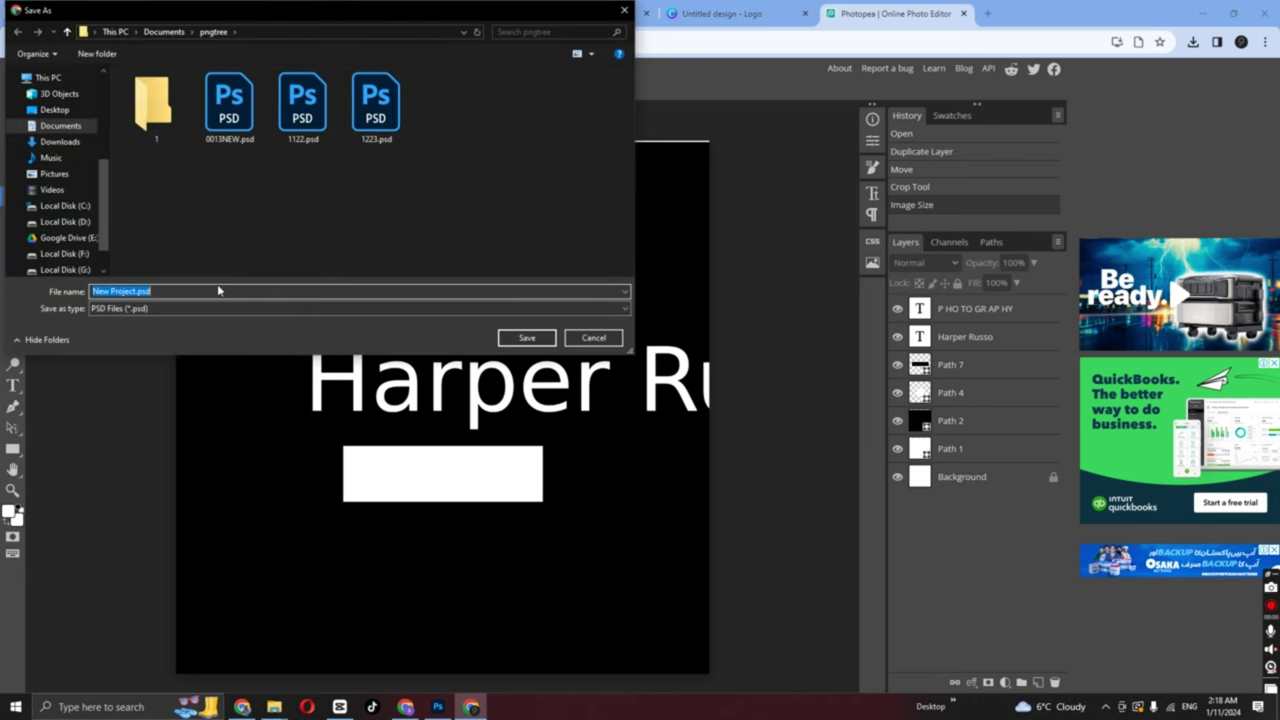
{"action": "type", "text": "ttt"}
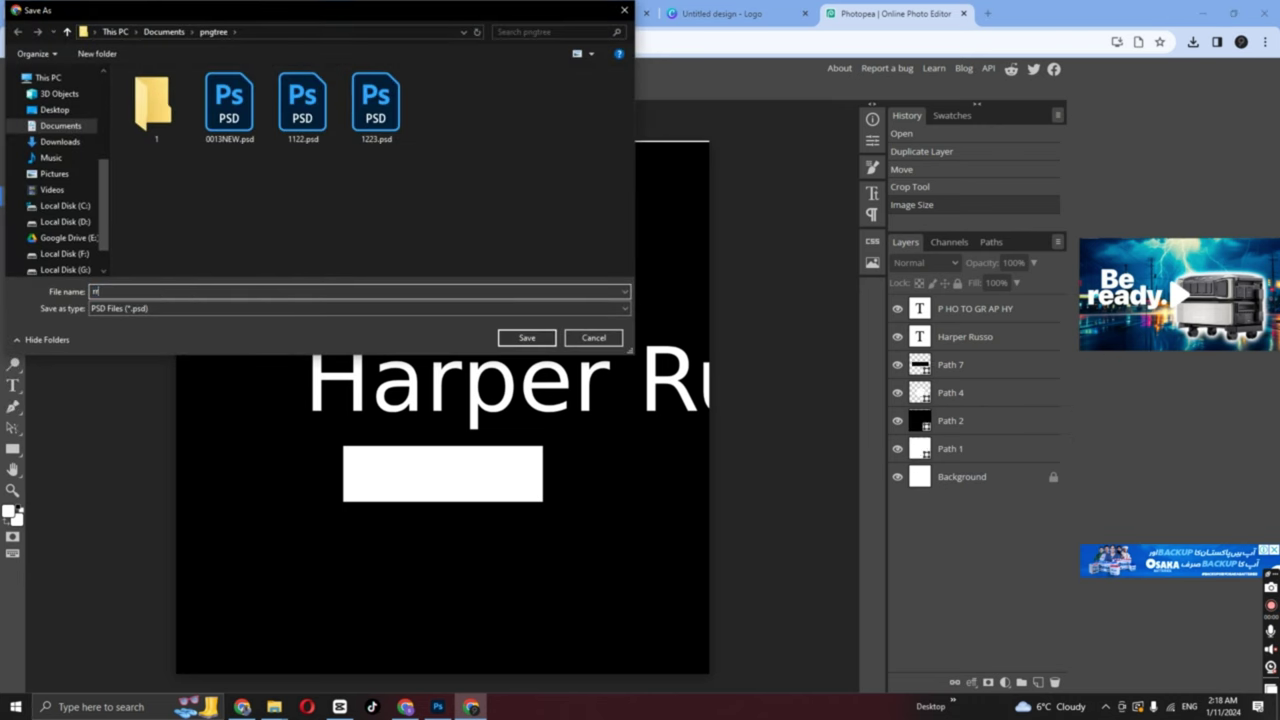
{"action": "left_click", "coordinate": [527, 338]}
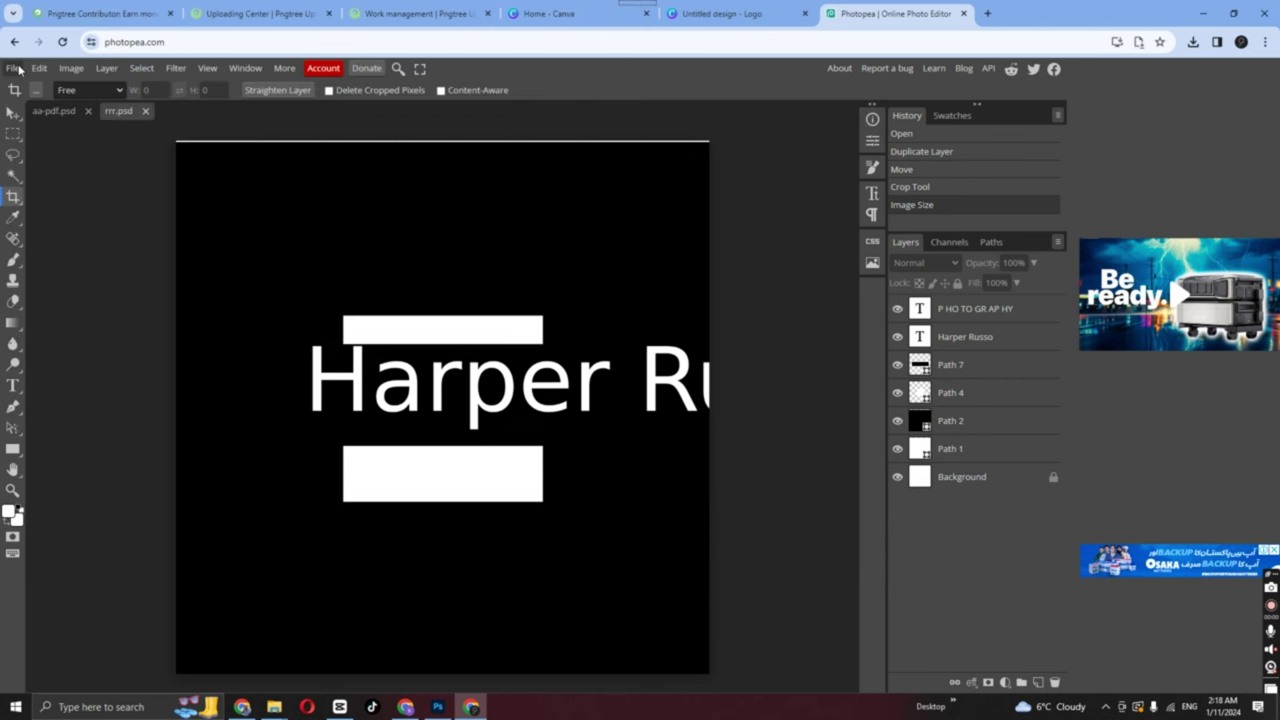
- Open aa.png from the pngtree folder as a separate document
{"action": "left_click", "coordinate": [13, 68]}
{"action": "left_click", "coordinate": [30, 124]}
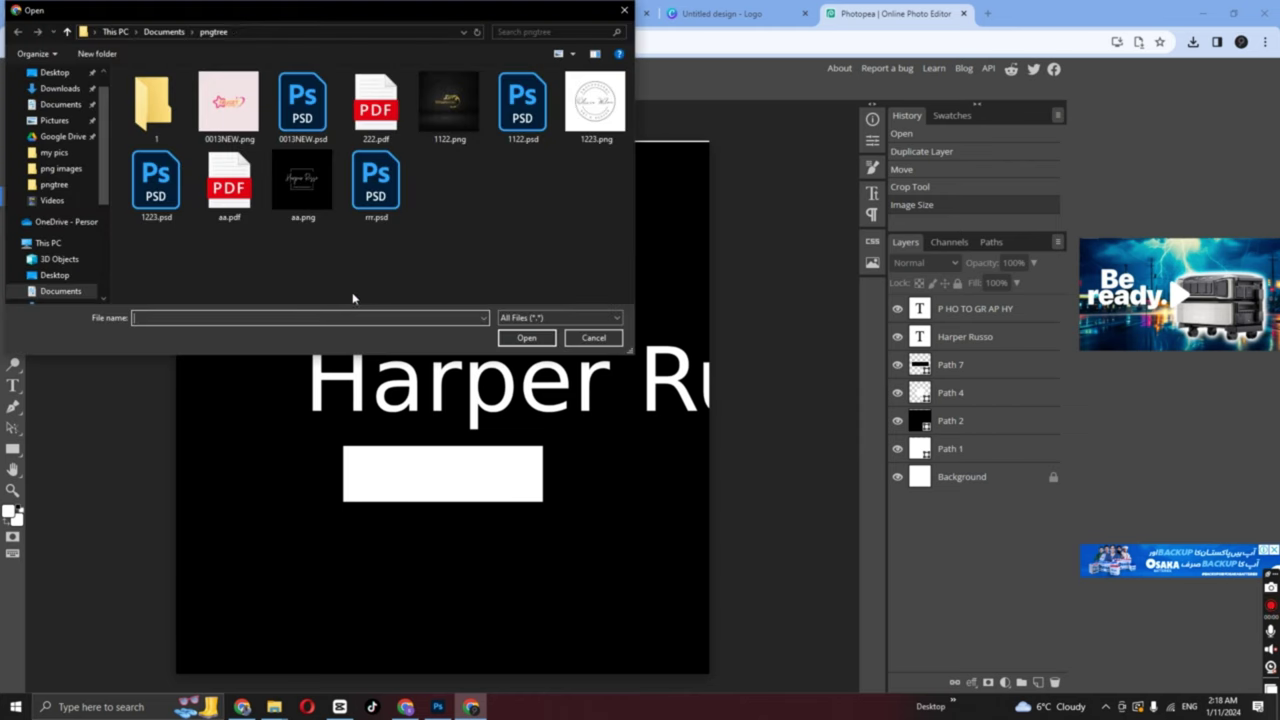
{"action": "left_click", "coordinate": [296, 199]}
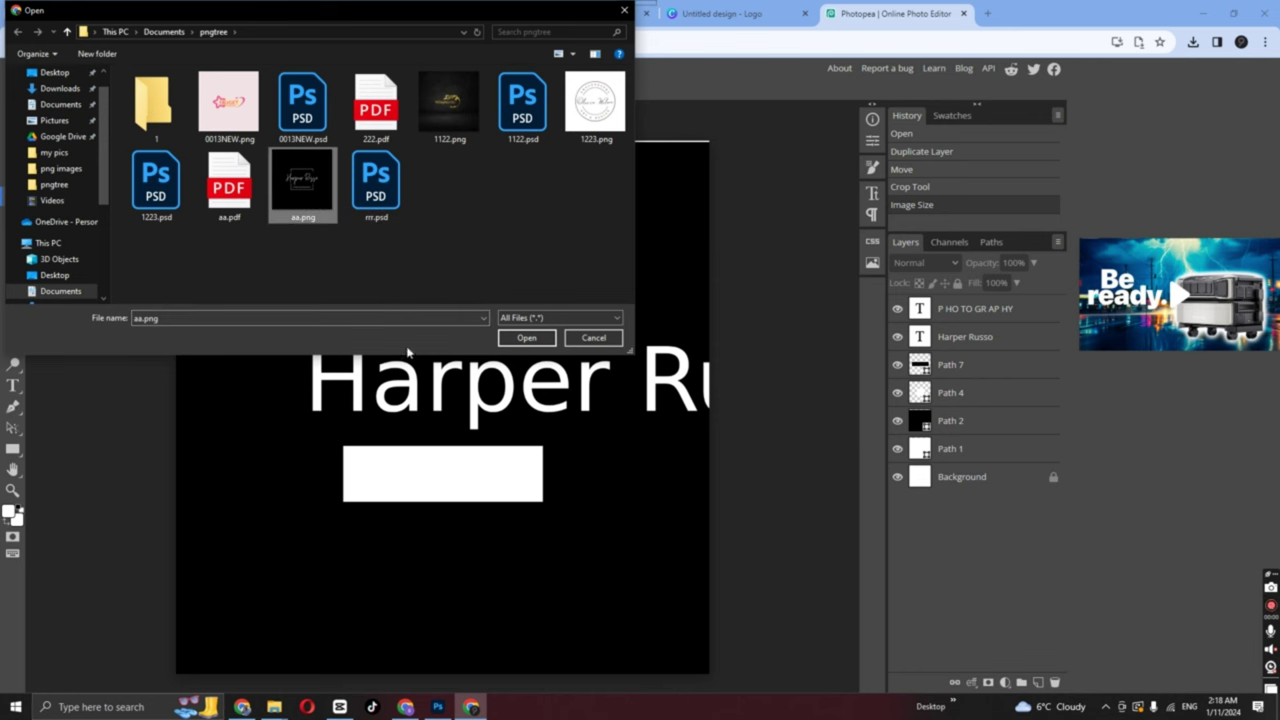
{"action": "left_click", "coordinate": [527, 338]}
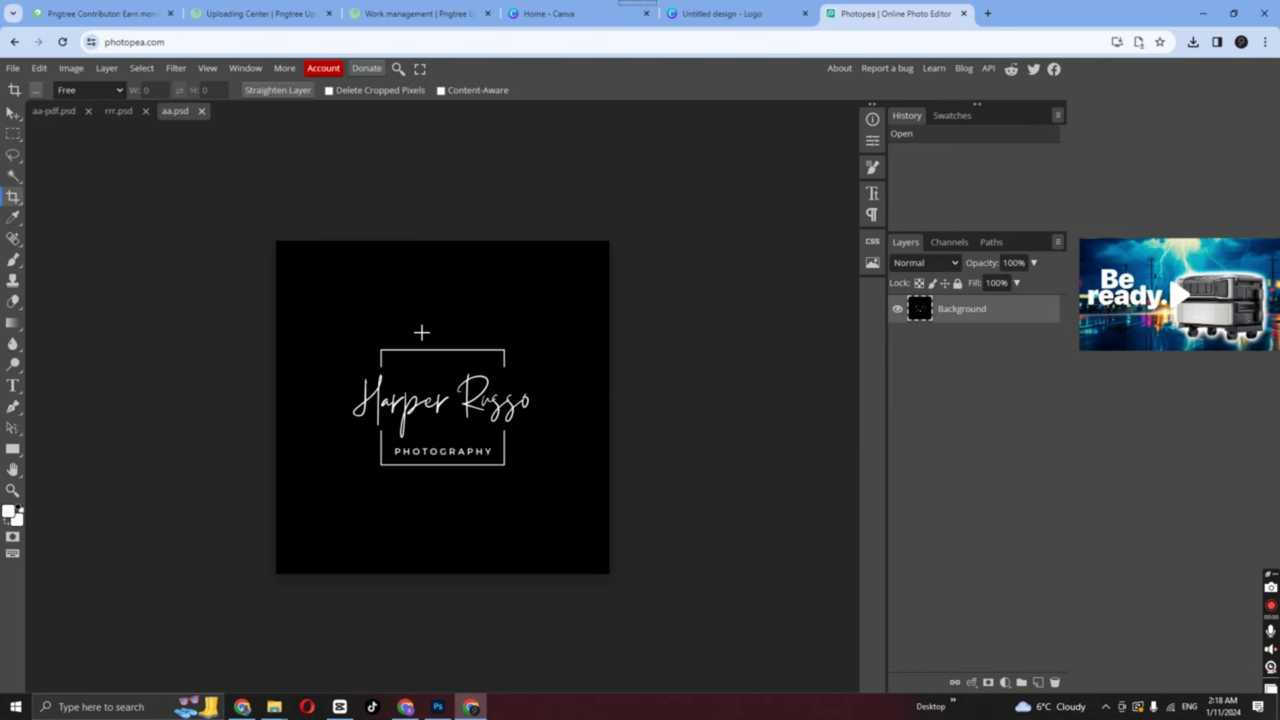
- Check the pixel dimensions of aa.png in the pngtree folder without opening the file
{"action": "left_click", "coordinate": [13, 68]}
{"action": "left_click", "coordinate": [18, 108]}
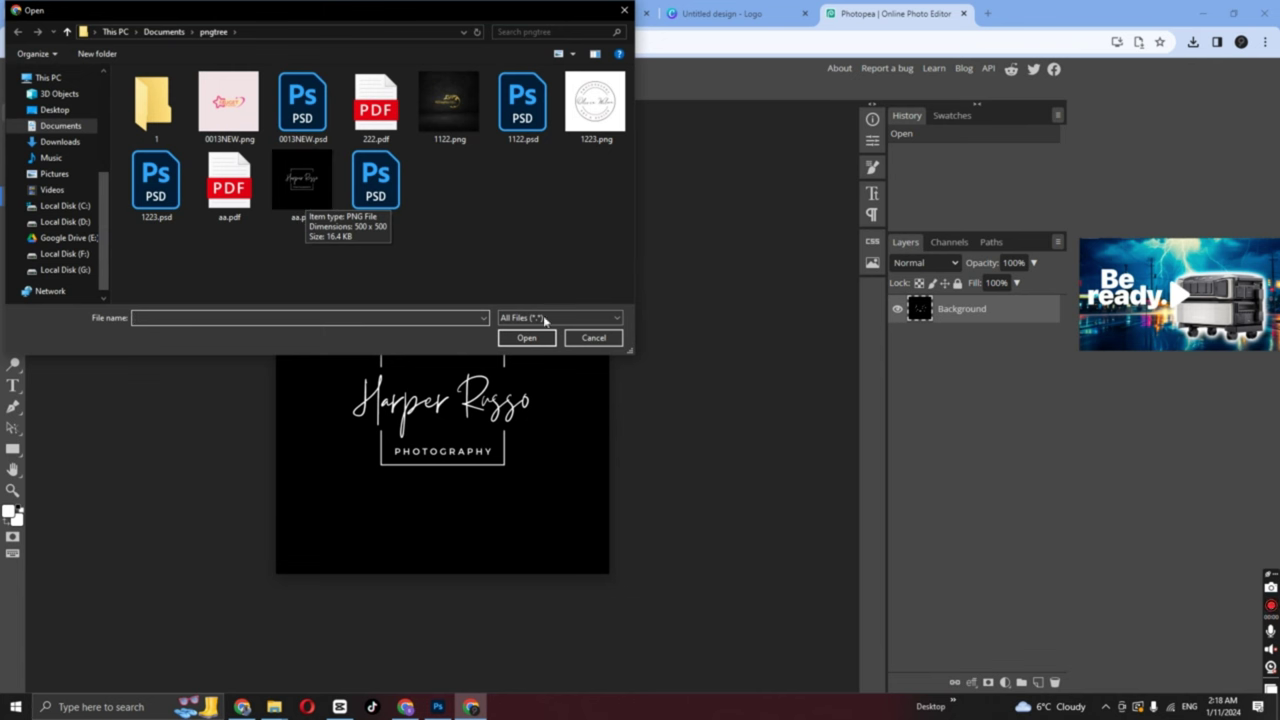
{"action": "left_click", "coordinate": [593, 338]}
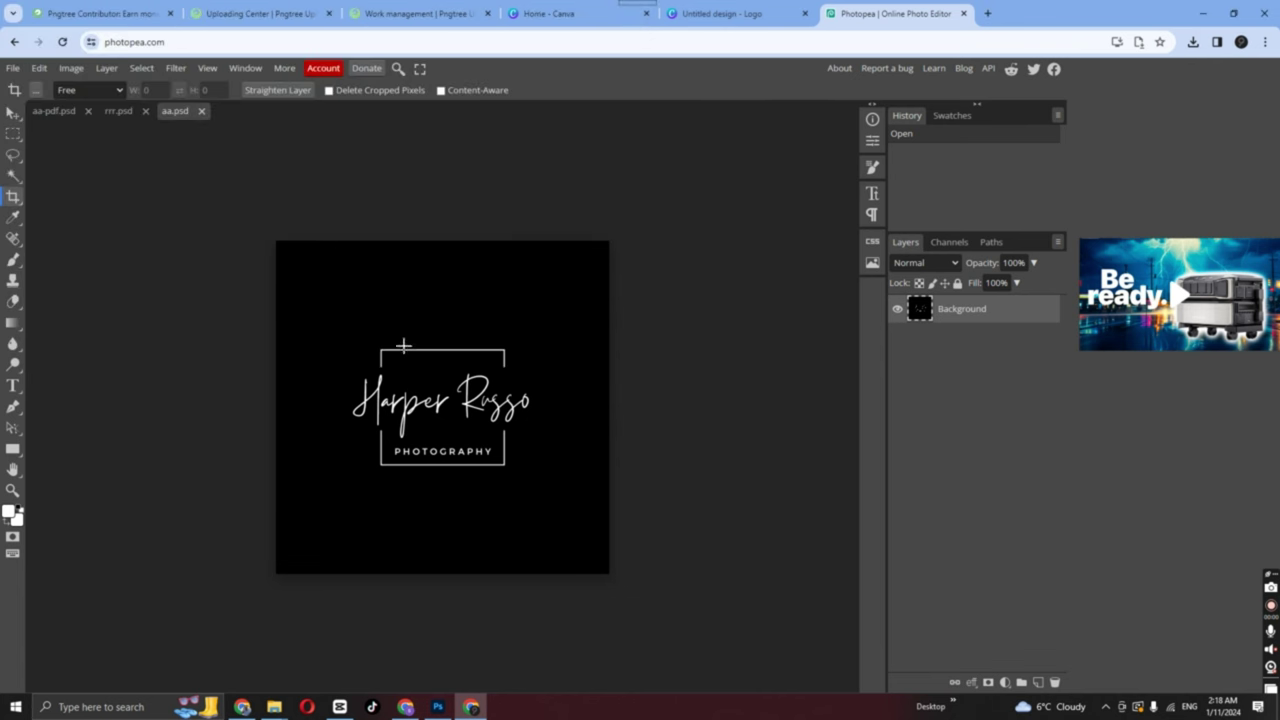
- Resize the aa image to 1200 pixels wide and 1200 pixels high at 300 DPI
{"action": "left_click", "coordinate": [62, 68]}
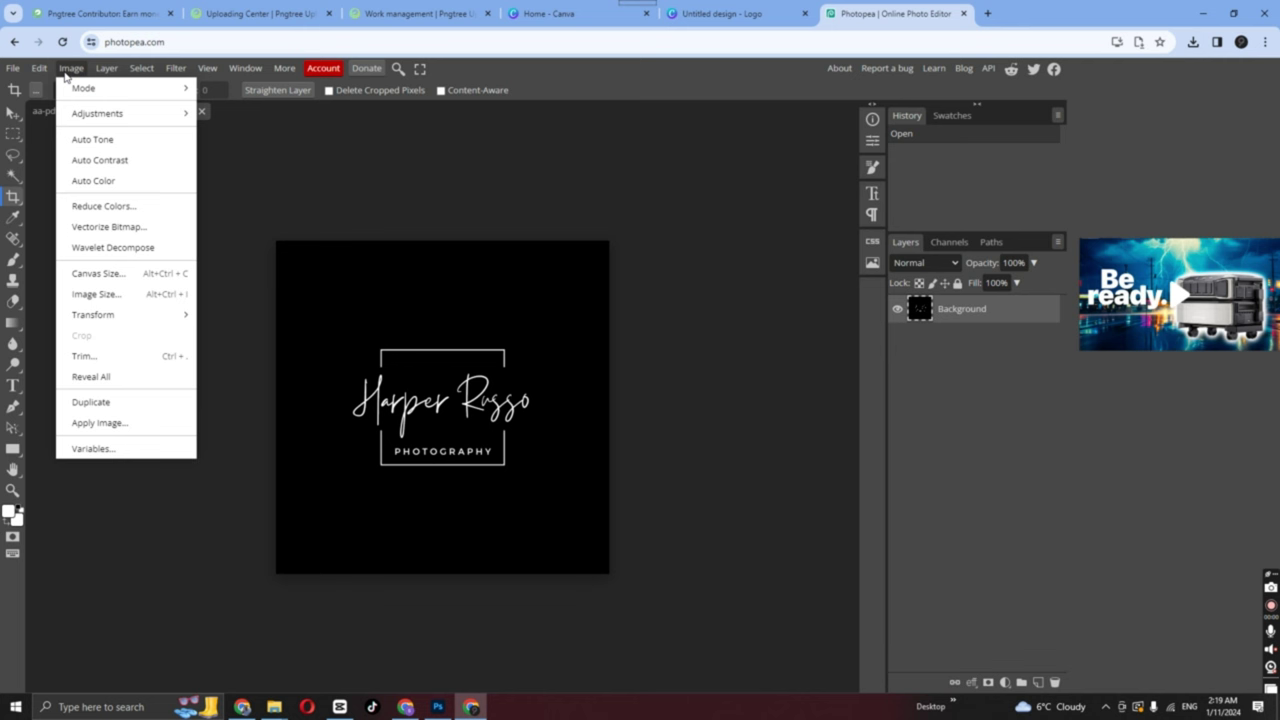
{"action": "left_click", "coordinate": [126, 295]}
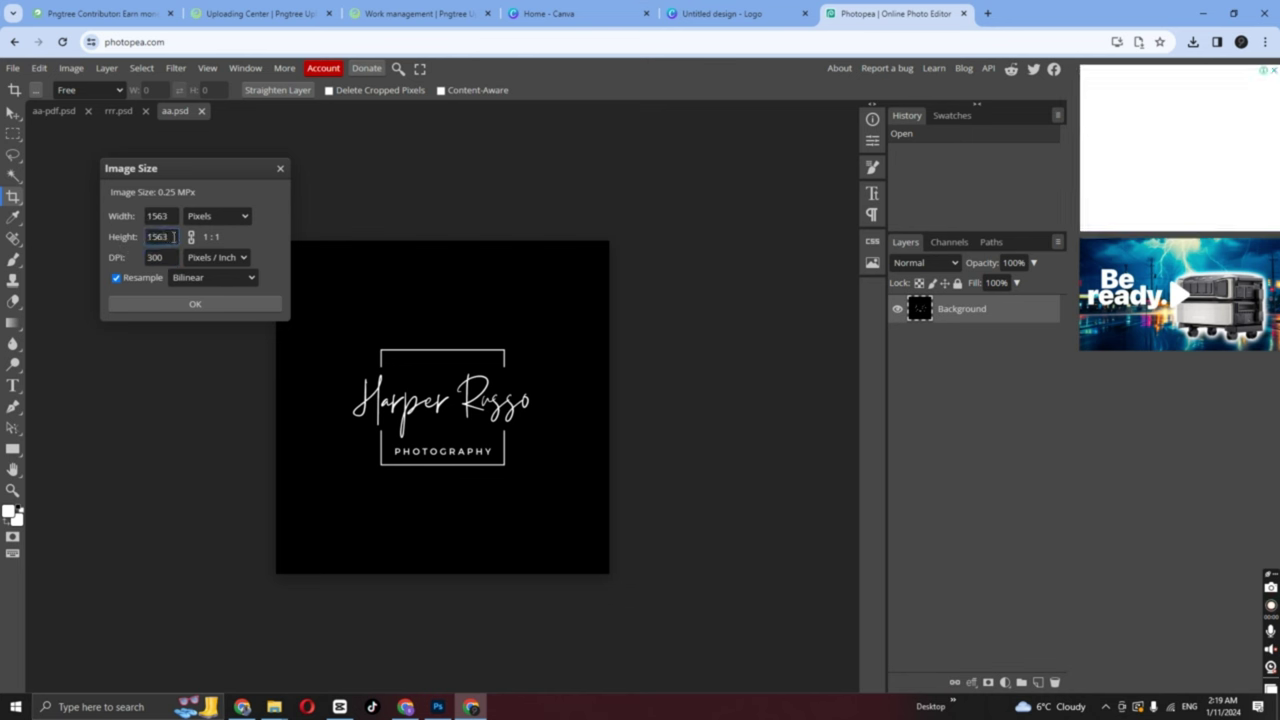
{"action": "double_click", "coordinate": [173, 237]}
{"action": "type", "text": "12"}
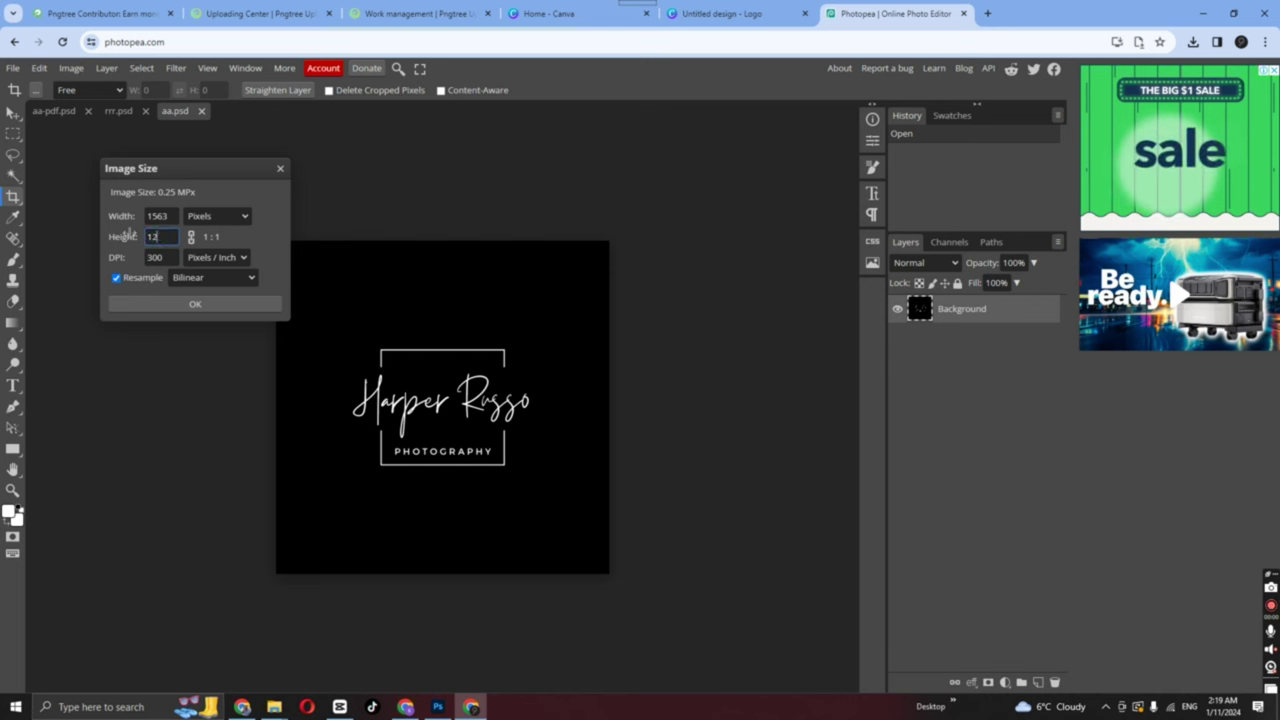
{"action": "type", "text": "00"}
{"action": "left_click", "coordinate": [173, 216]}
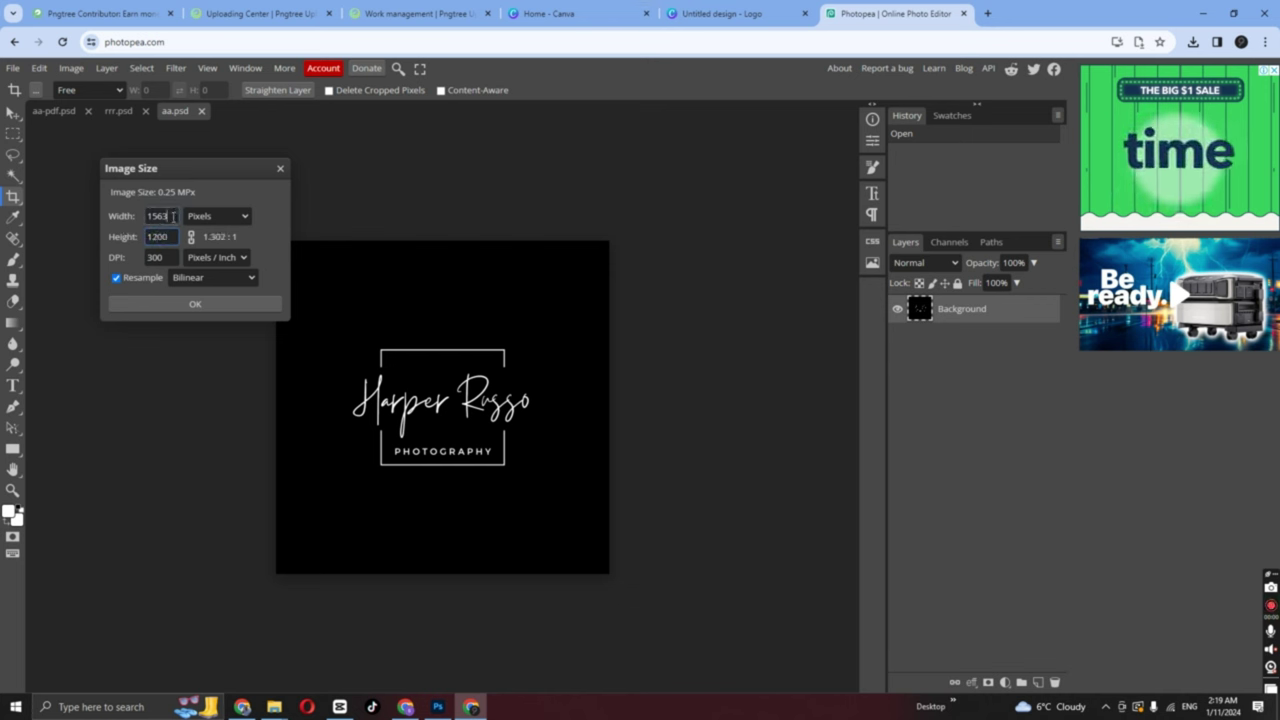
{"action": "left_click_drag", "start_coordinate": [173, 216], "coordinate": [114, 216]}
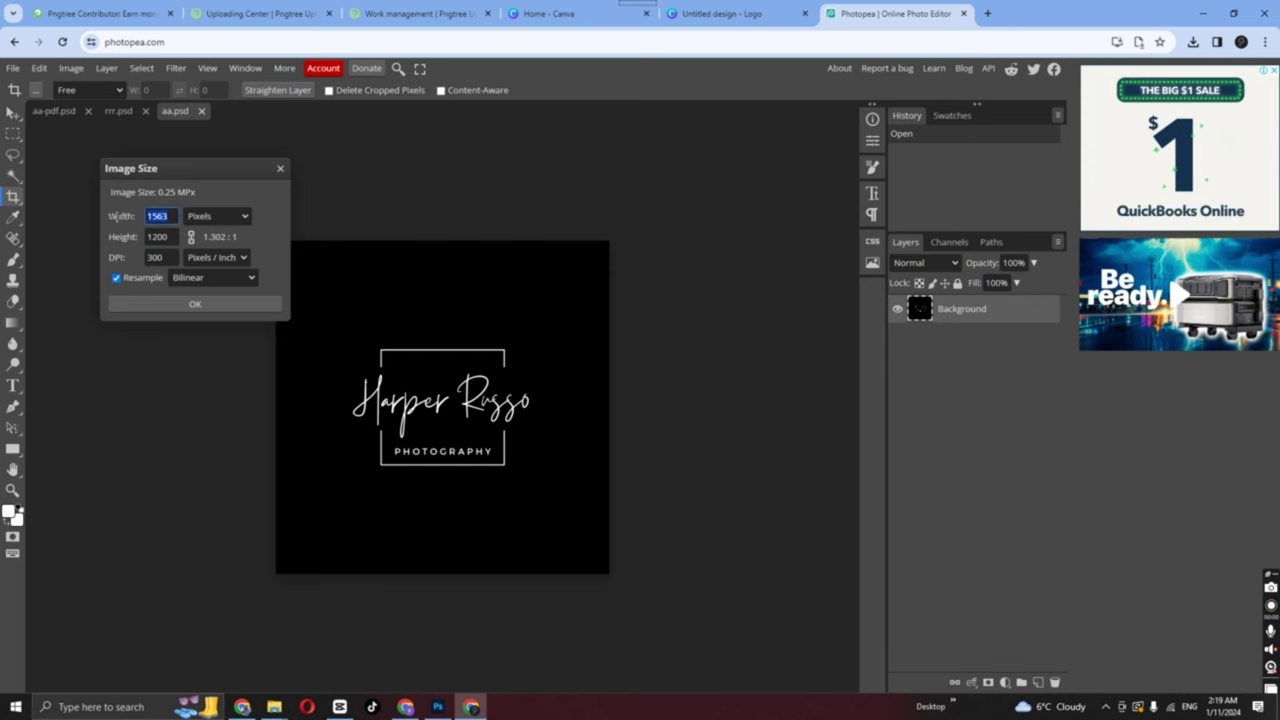
{"action": "type", "text": "1200"}
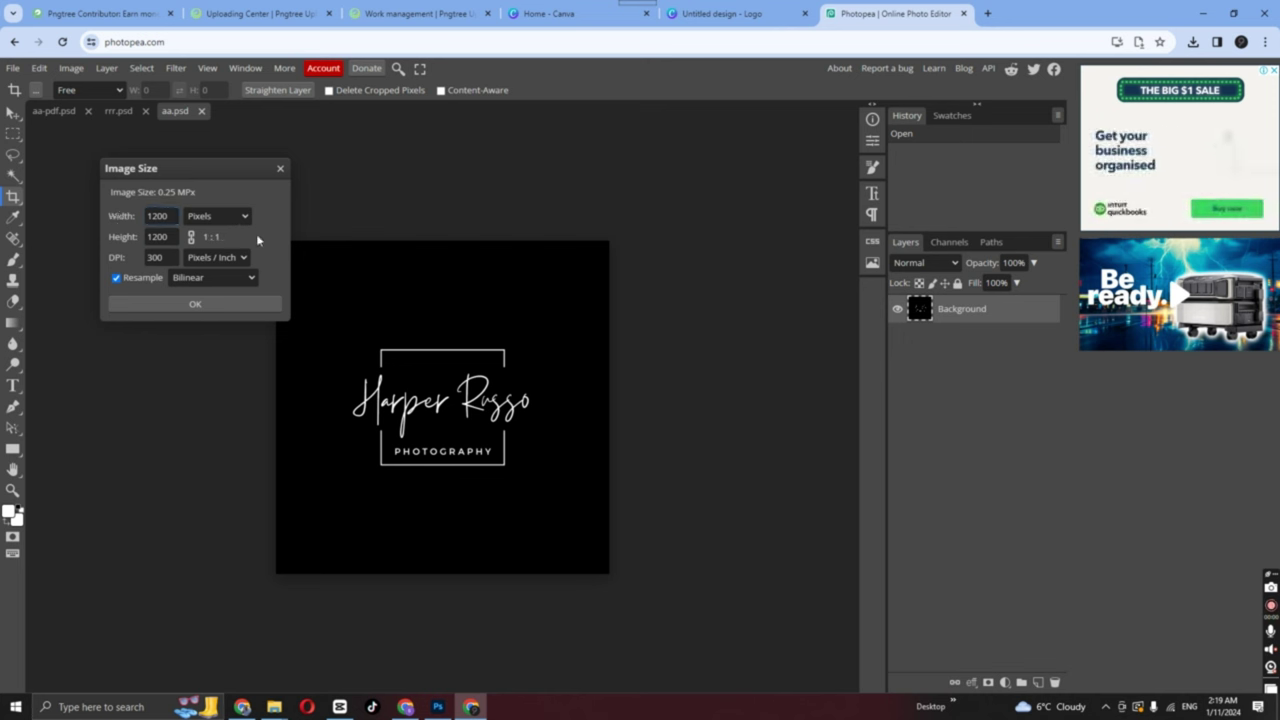
{"action": "left_click", "coordinate": [192, 306]}
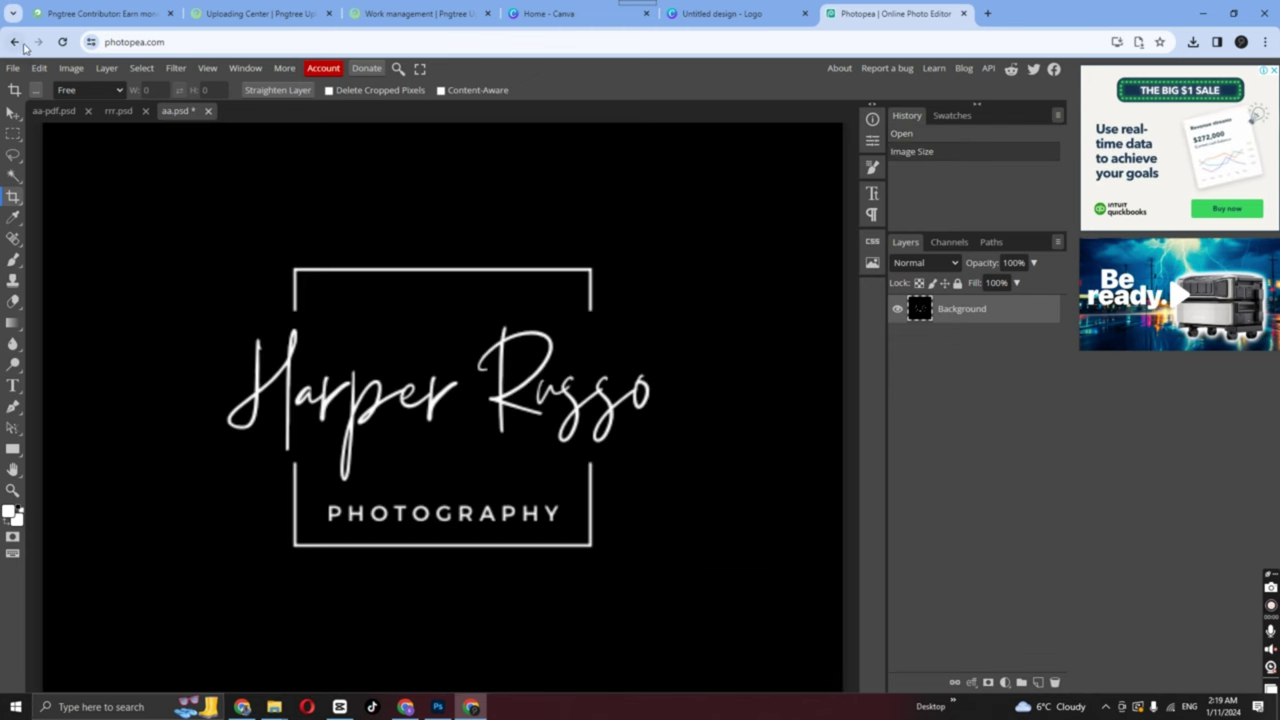
- Save the resized logo image back to aa.png in the pngtree folder
{"action": "left_click", "coordinate": [14, 68]}
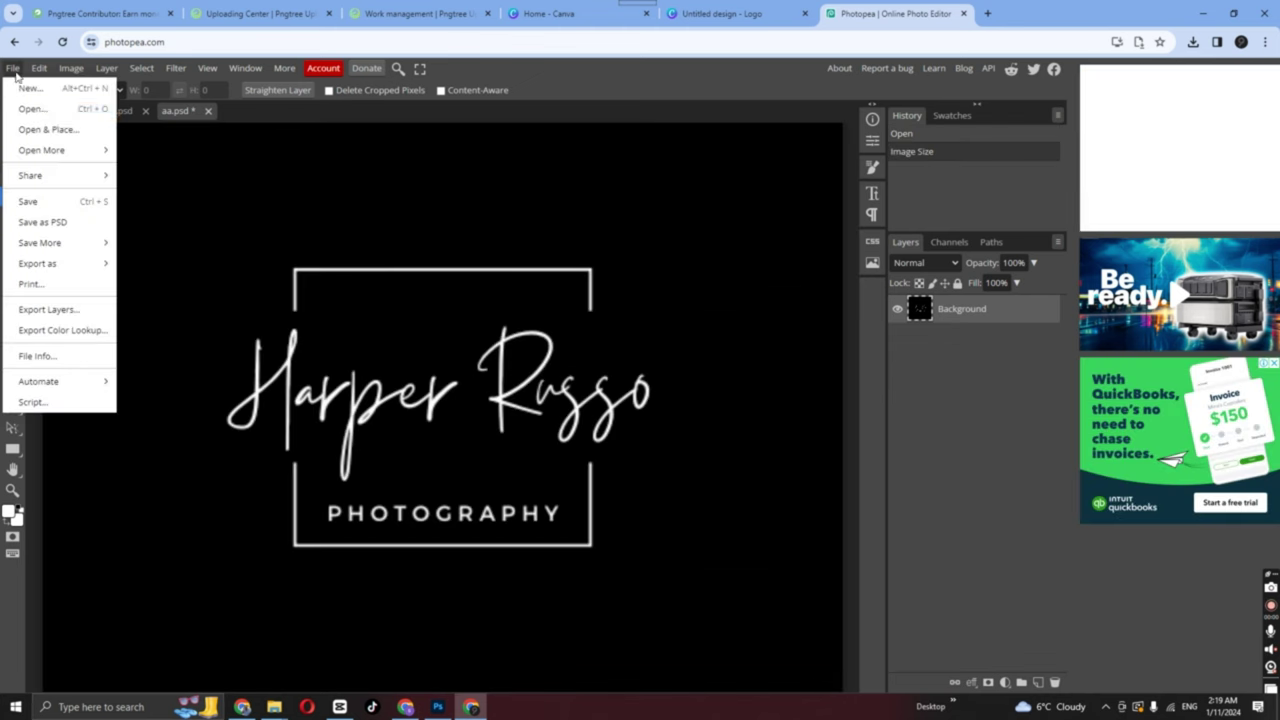
{"action": "left_click", "coordinate": [28, 202]}
{"action": "left_click", "coordinate": [658, 142]}
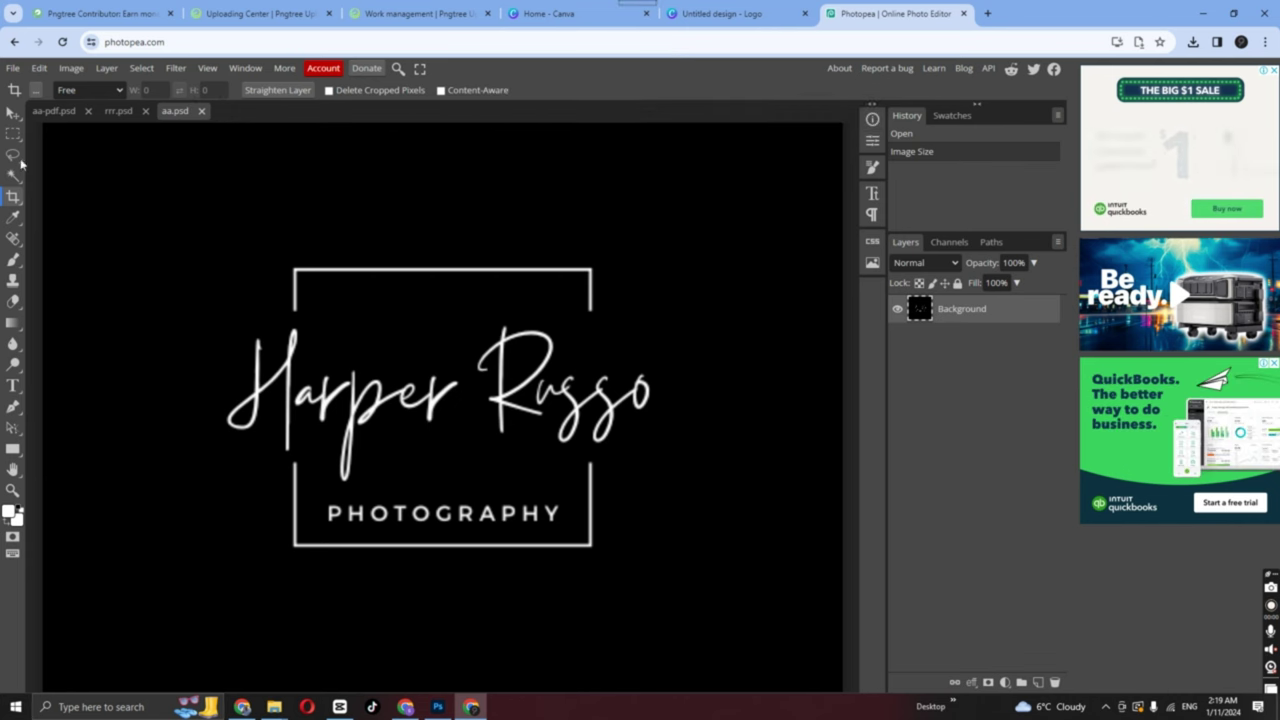
- Check the pixel dimensions of the saved aa.png in the pngtree folder
{"action": "left_click", "coordinate": [12, 68]}
{"action": "left_click", "coordinate": [30, 108]}
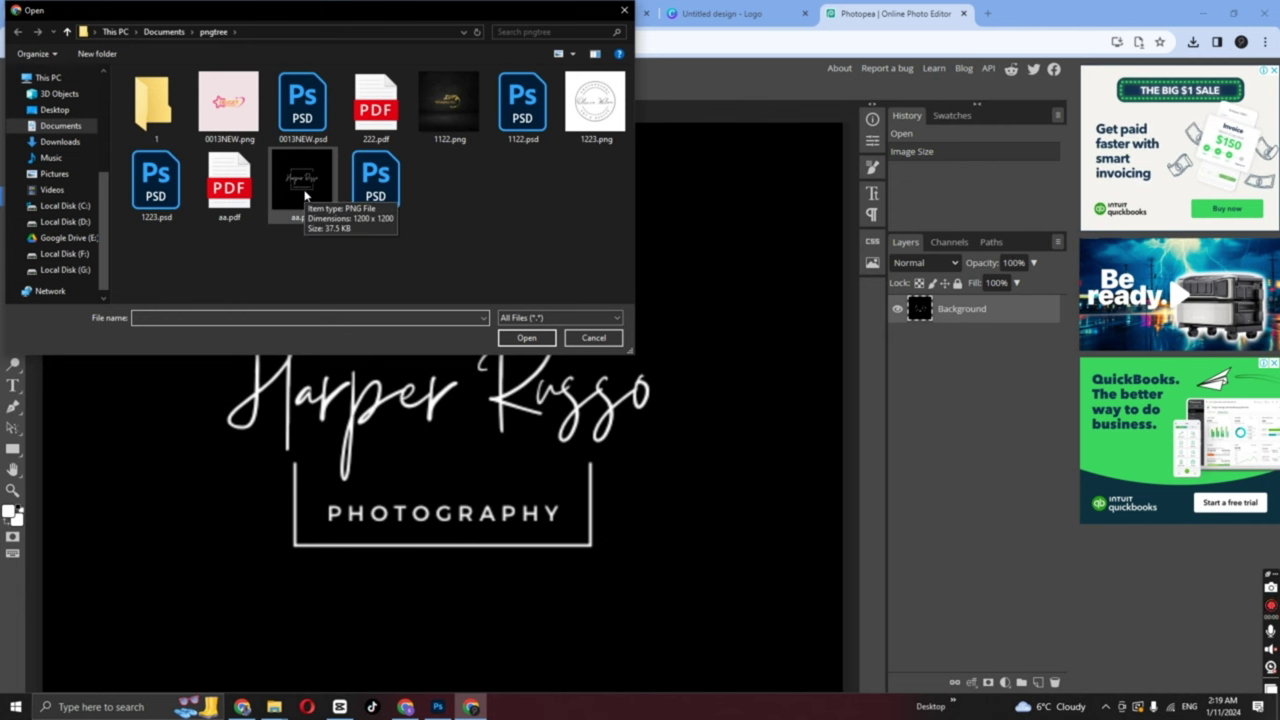
{"action": "left_click", "coordinate": [615, 337]}
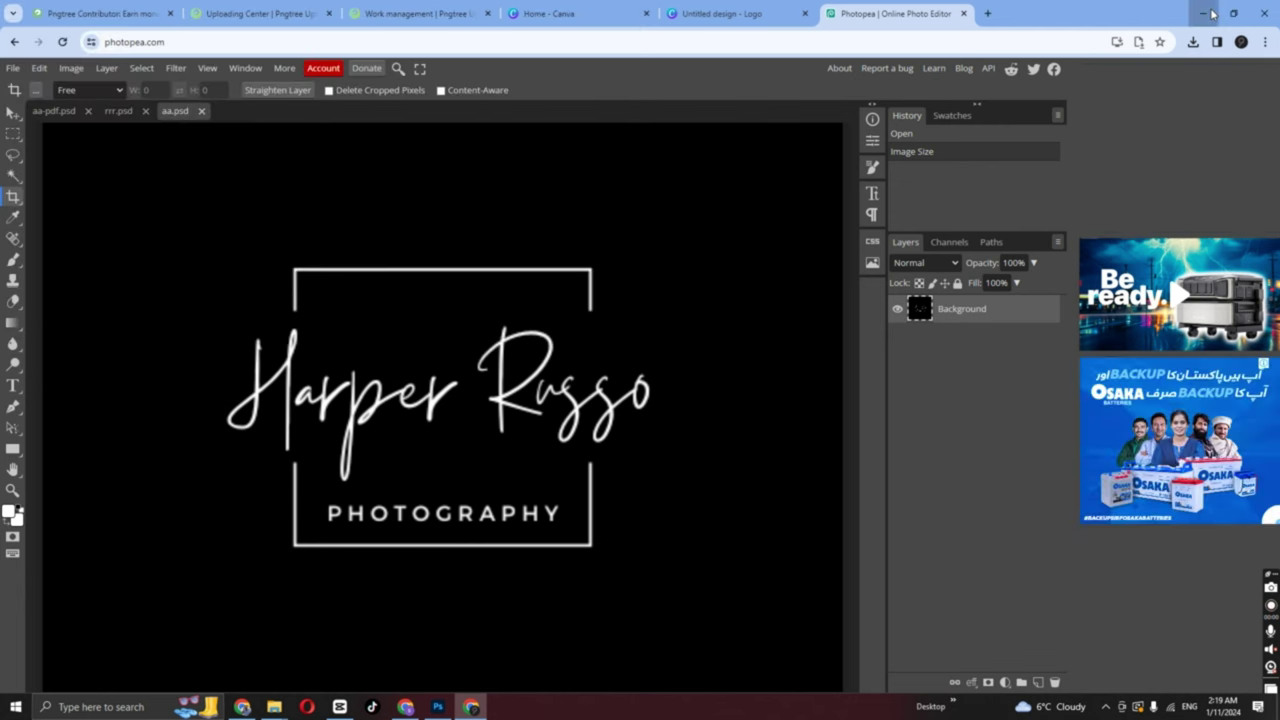
- In File Explorer, compress aa.png and rrr.psd from the pngtree folder into one ZIP archive and move it into folder 1
{"action": "key", "text": "alt+Tab"}
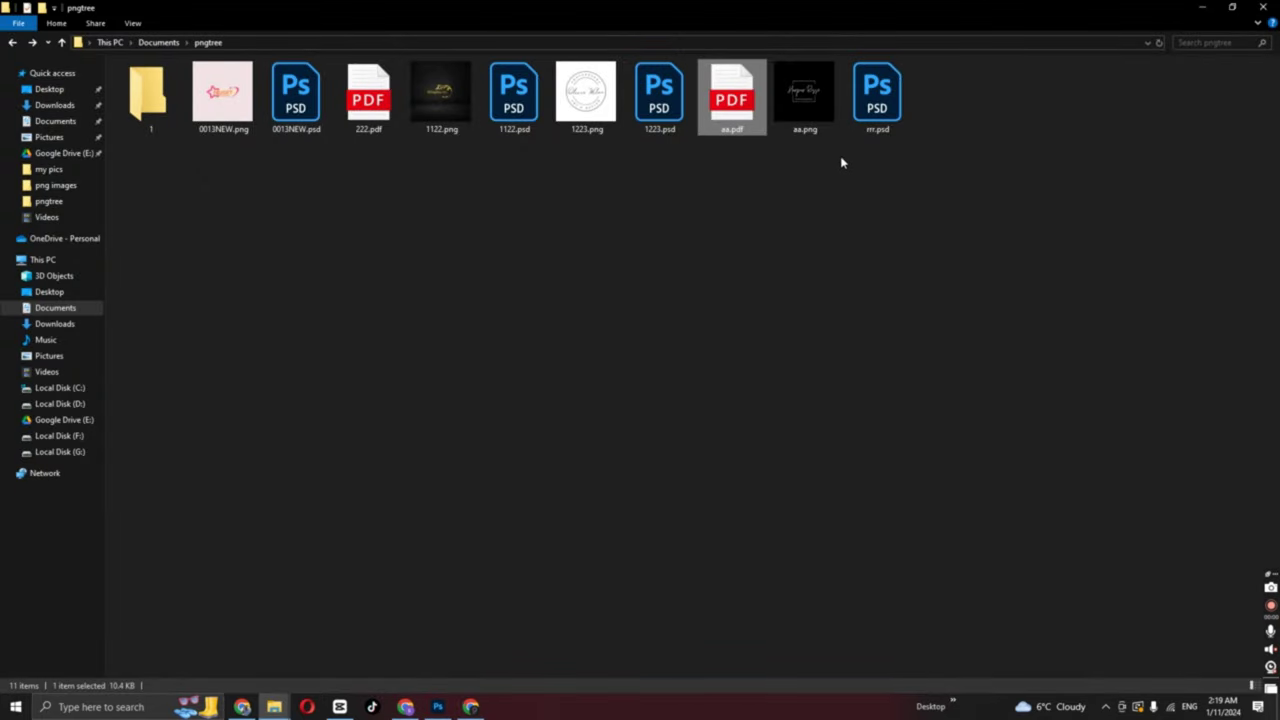
{"action": "left_click", "coordinate": [812, 118]}
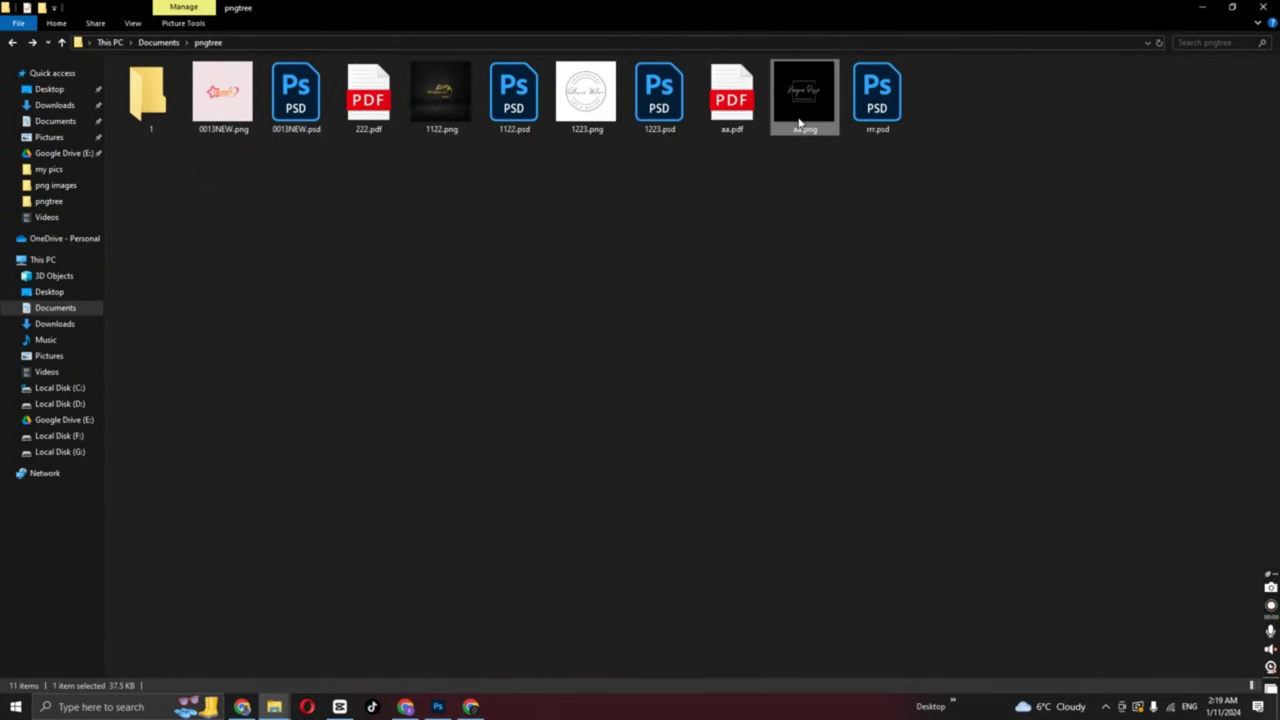
{"action": "left_click", "coordinate": [869, 118], "text": "ctrl"}
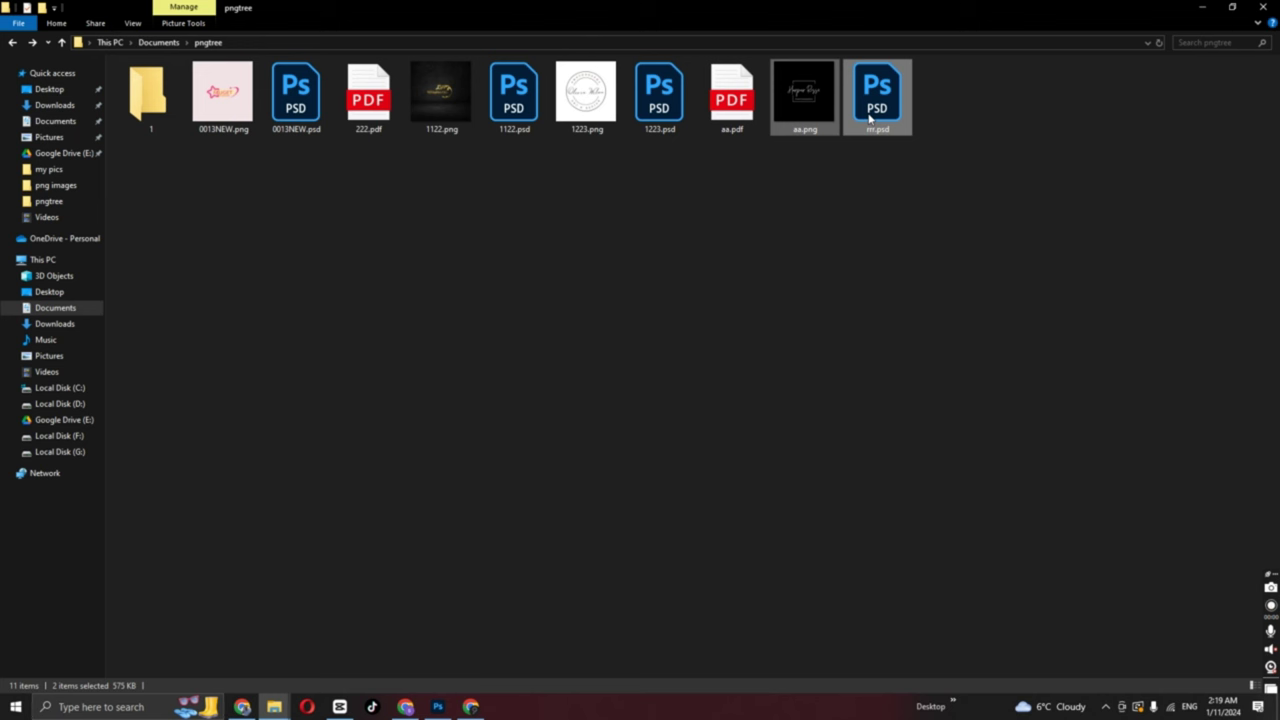
{"action": "right_click", "coordinate": [869, 118]}
{"action": "mouse_move", "coordinate": [911, 258]}
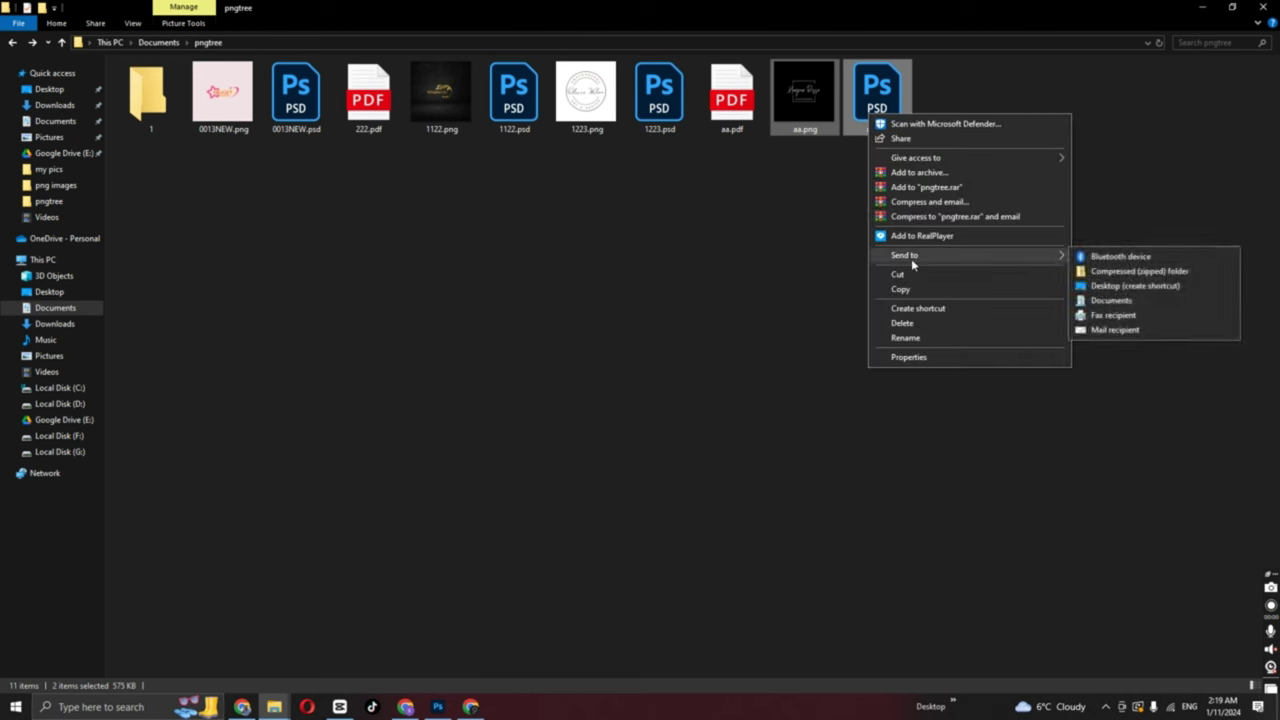
{"action": "left_click", "coordinate": [1103, 277]}
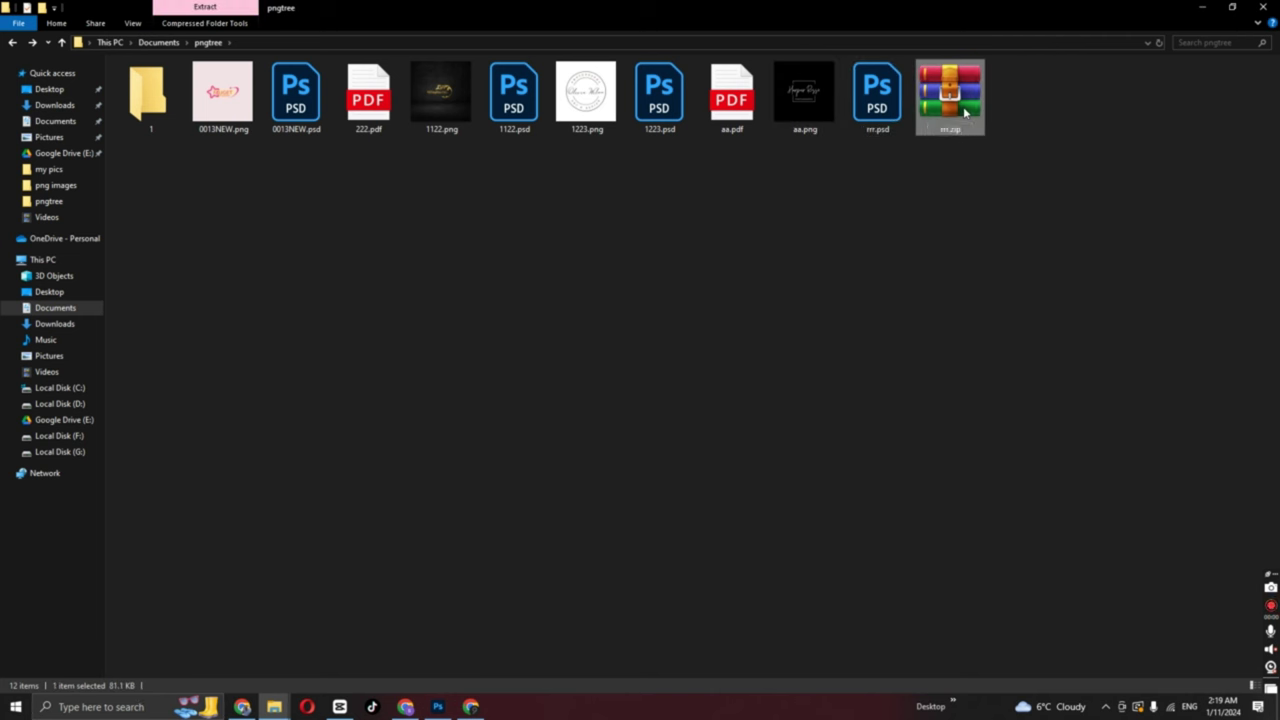
{"action": "left_click_drag", "start_coordinate": [960, 110], "coordinate": [160, 113]}
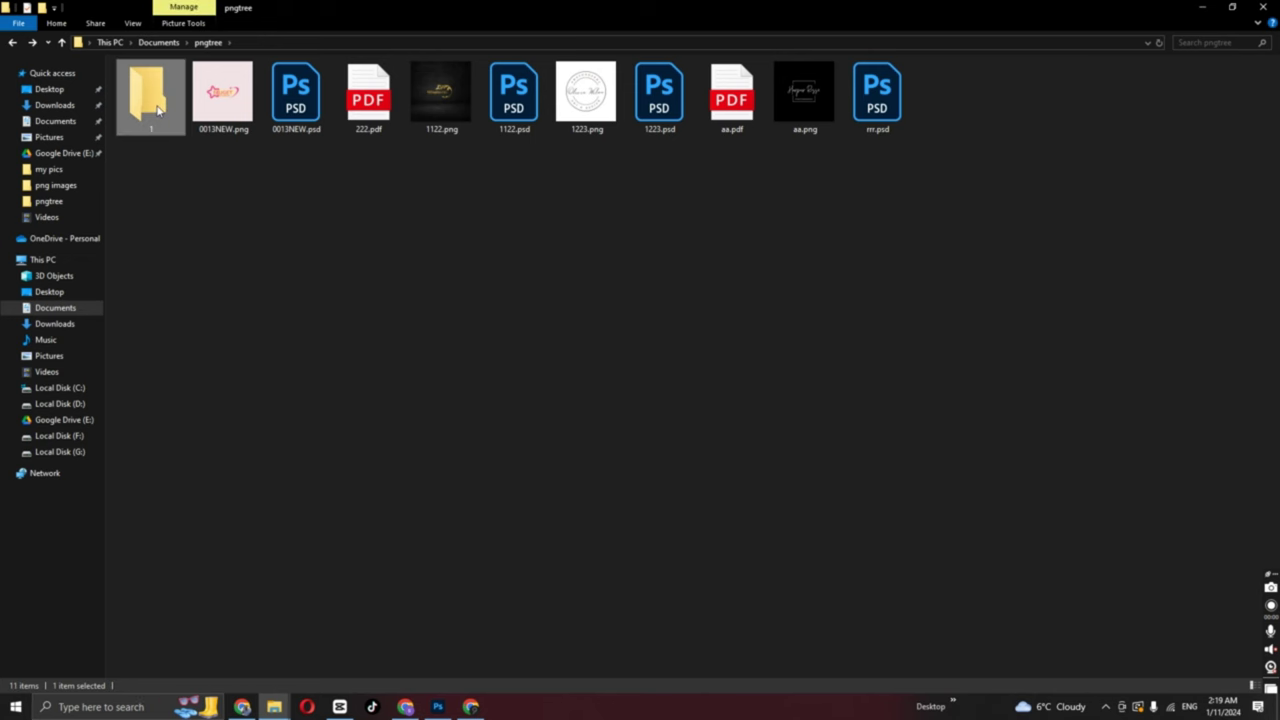
- Extract rrr.zip in place inside folder 1 and view the extracted aa.png
{"action": "double_click", "coordinate": [160, 105]}
{"action": "left_click", "coordinate": [165, 108]}
{"action": "right_click", "coordinate": [168, 108]}
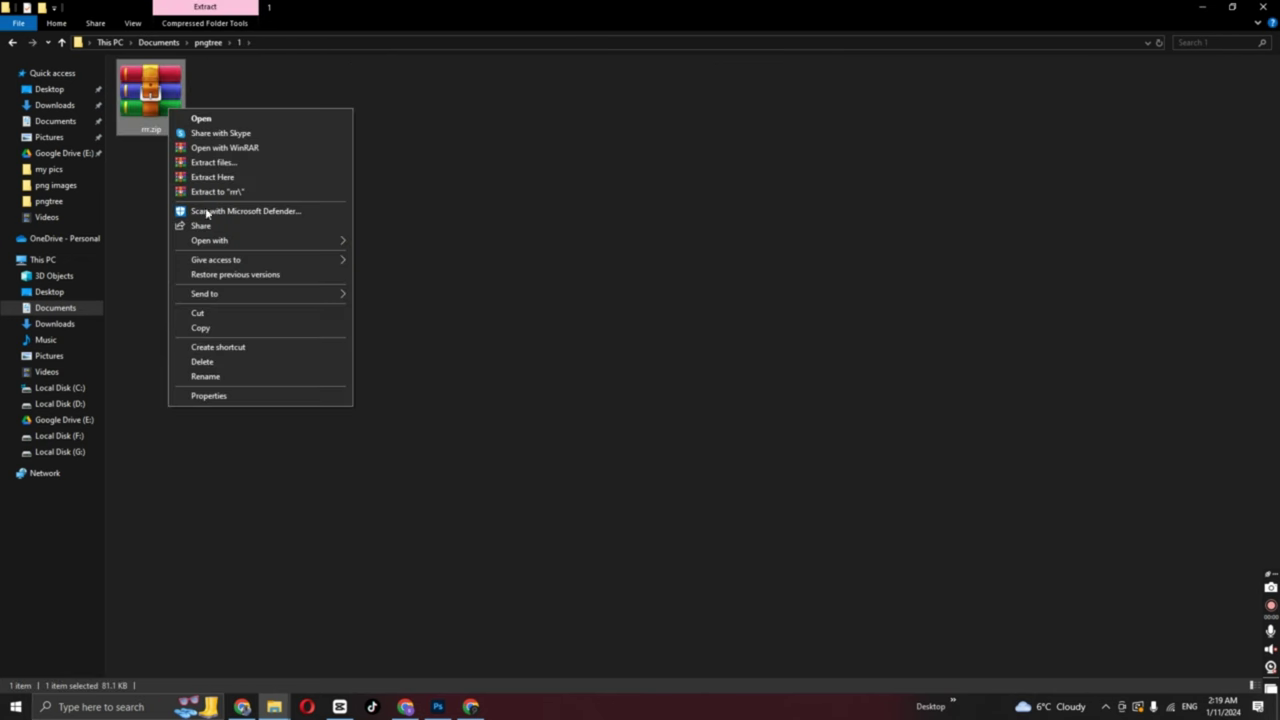
{"action": "left_click", "coordinate": [228, 176]}
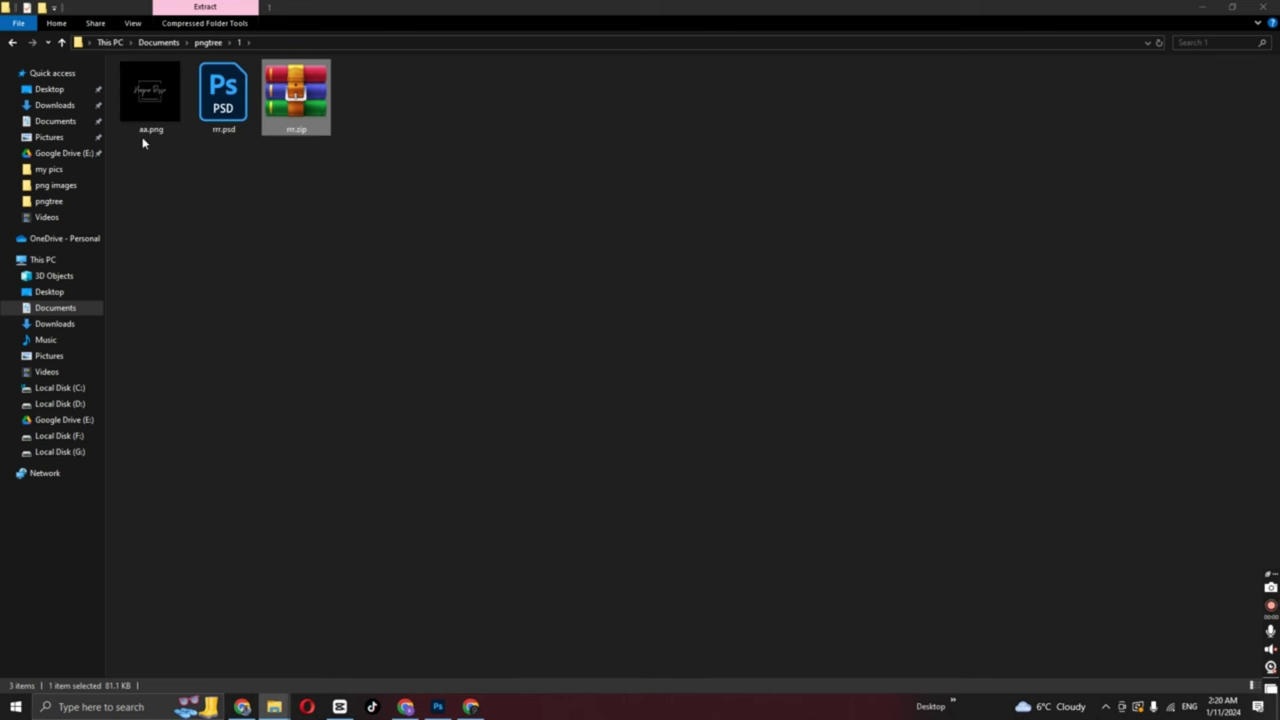
{"action": "double_click", "coordinate": [155, 111]}
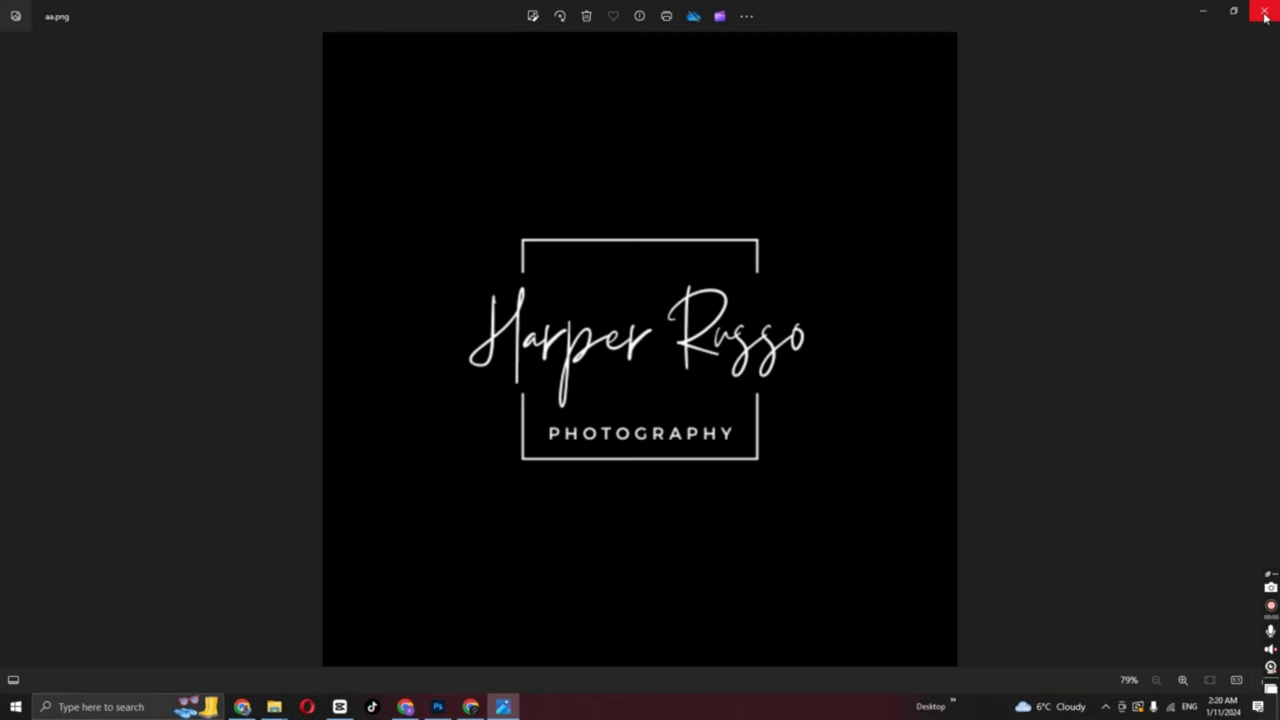
{"action": "left_click", "coordinate": [1265, 14]}
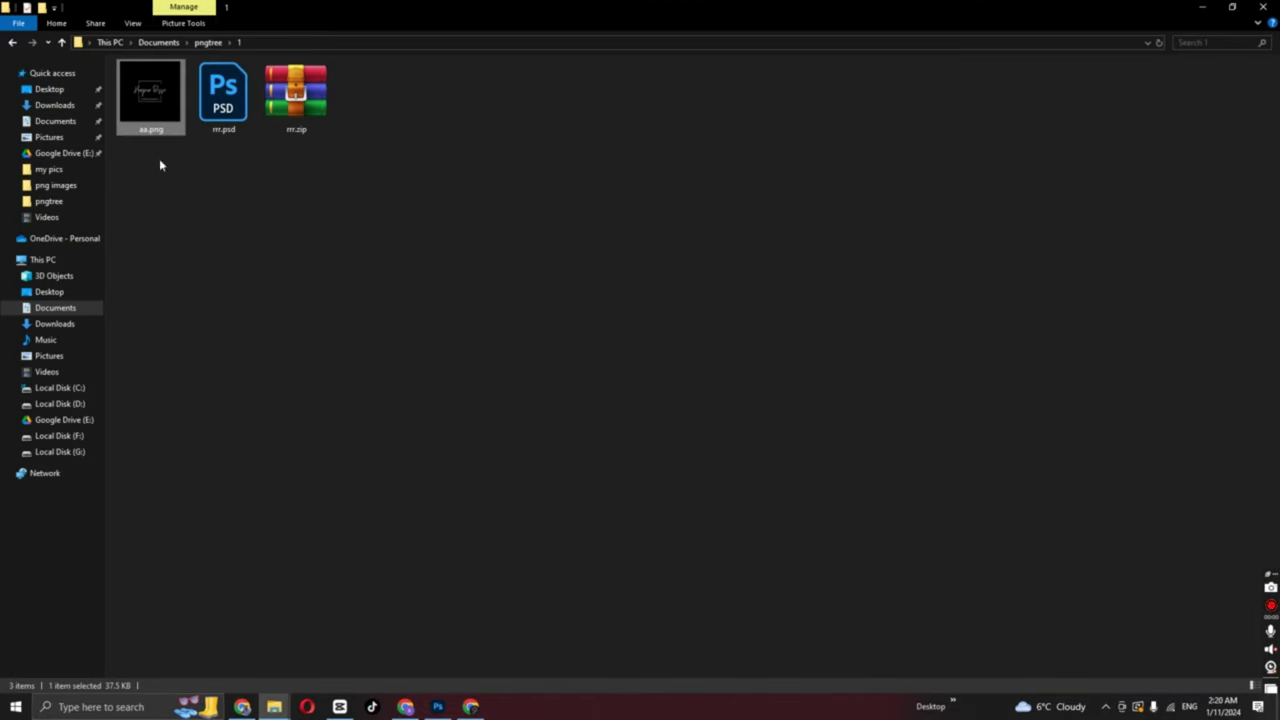
- Delete the extracted aa.png and rrr.psd from folder 1, keeping only rrr.zip
{"action": "left_click_drag", "start_coordinate": [160, 158], "coordinate": [250, 107]}
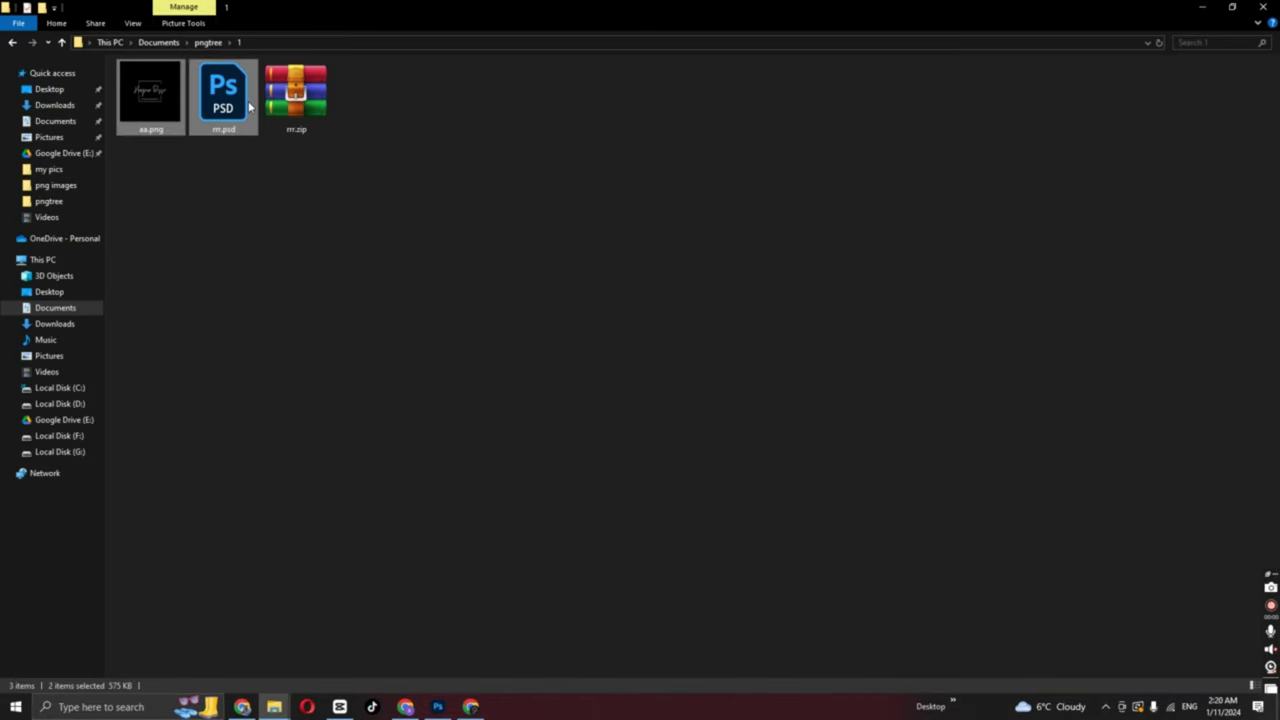
{"action": "key", "text": "Delete"}
{"action": "left_click", "coordinate": [148, 93]}
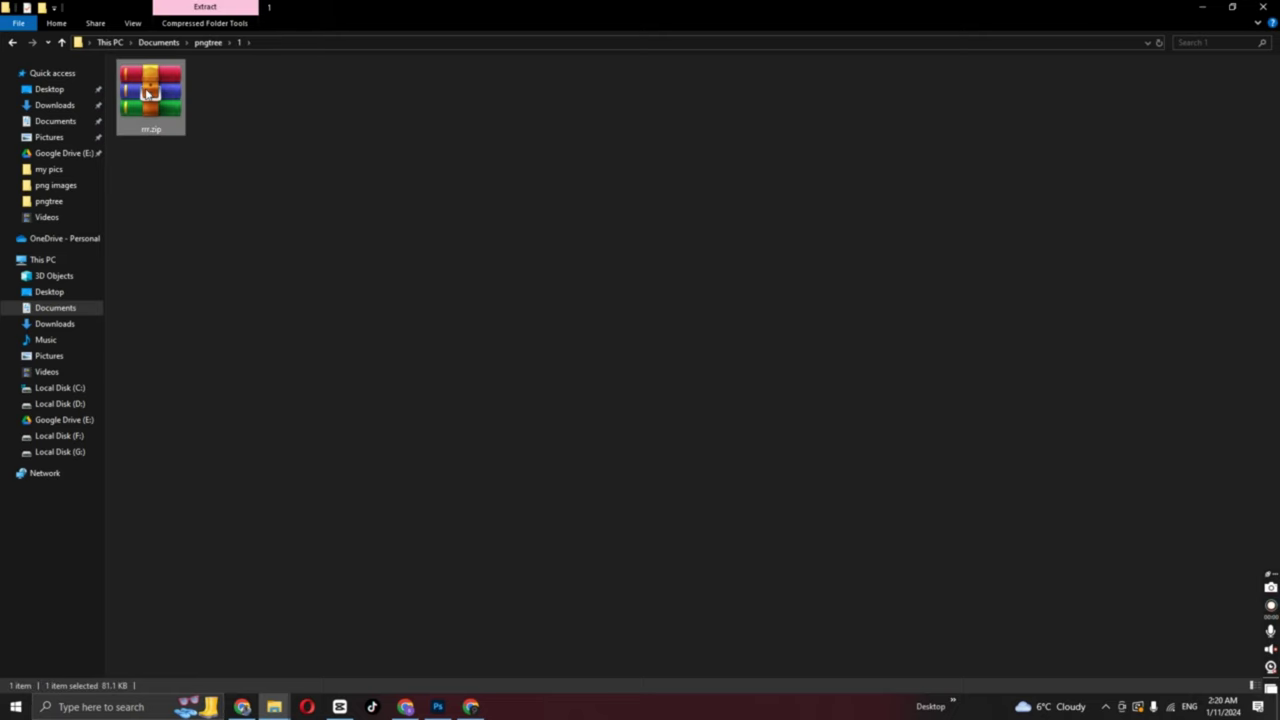
- Switch to the Pngtree contributor page in Chrome, start an upload and open the Png Upload panel
{"action": "left_click", "coordinate": [471, 707]}
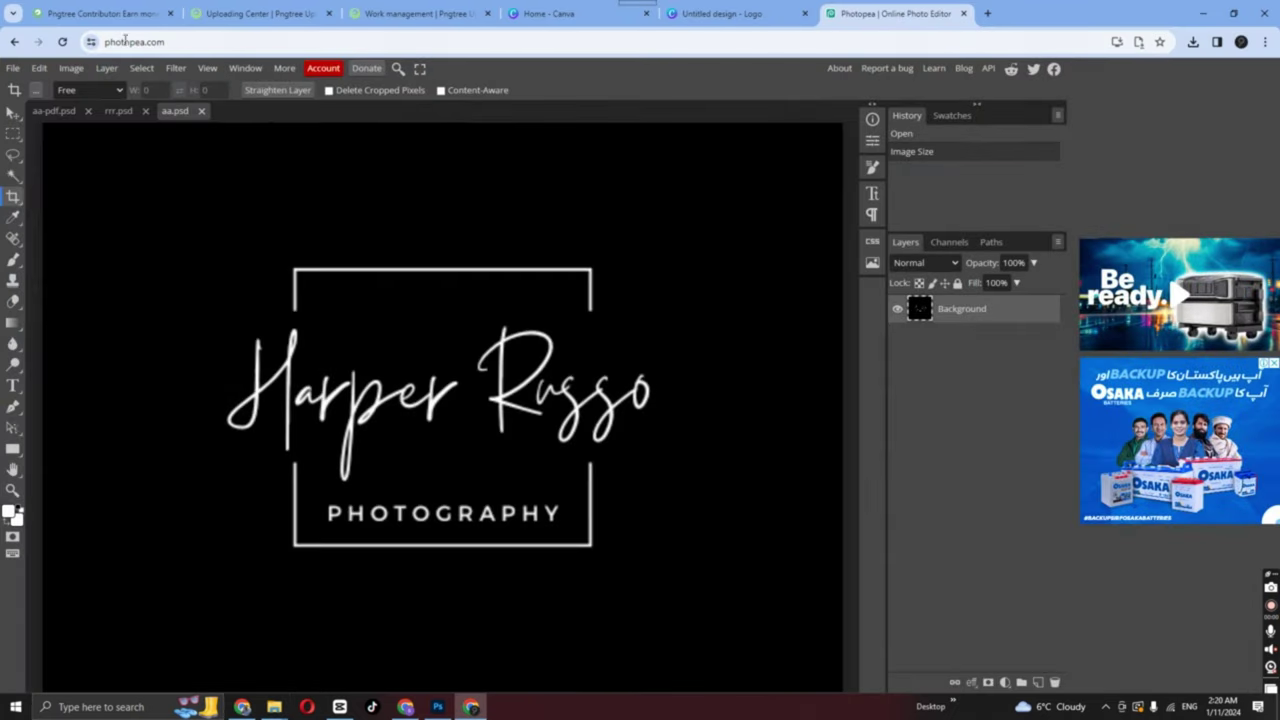
{"action": "left_click", "coordinate": [105, 13]}
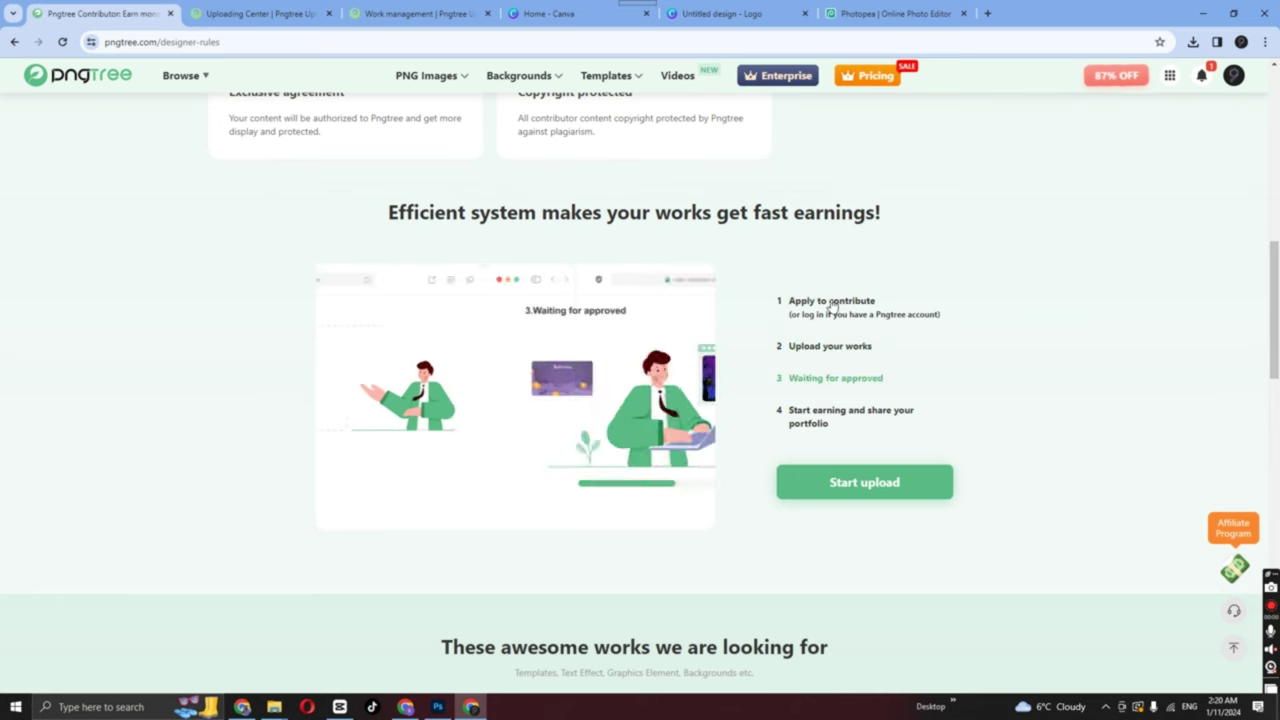
{"action": "left_click", "coordinate": [860, 485]}
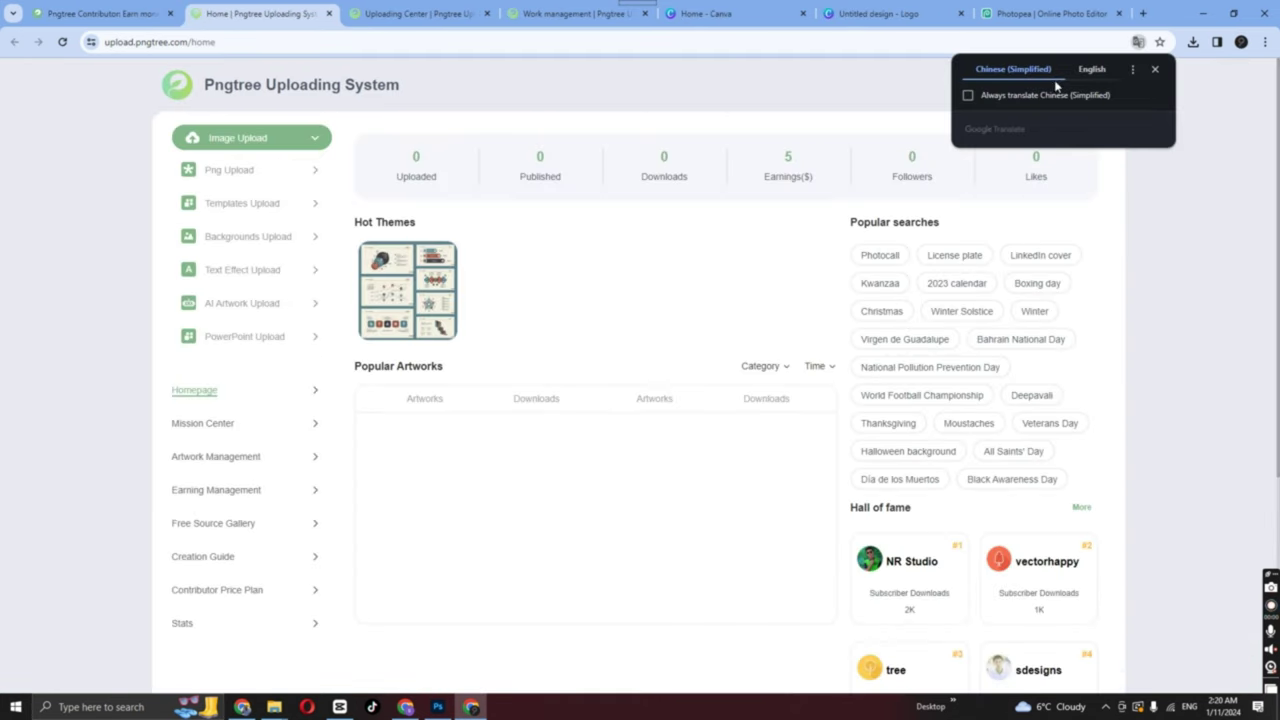
{"action": "left_click", "coordinate": [228, 176]}
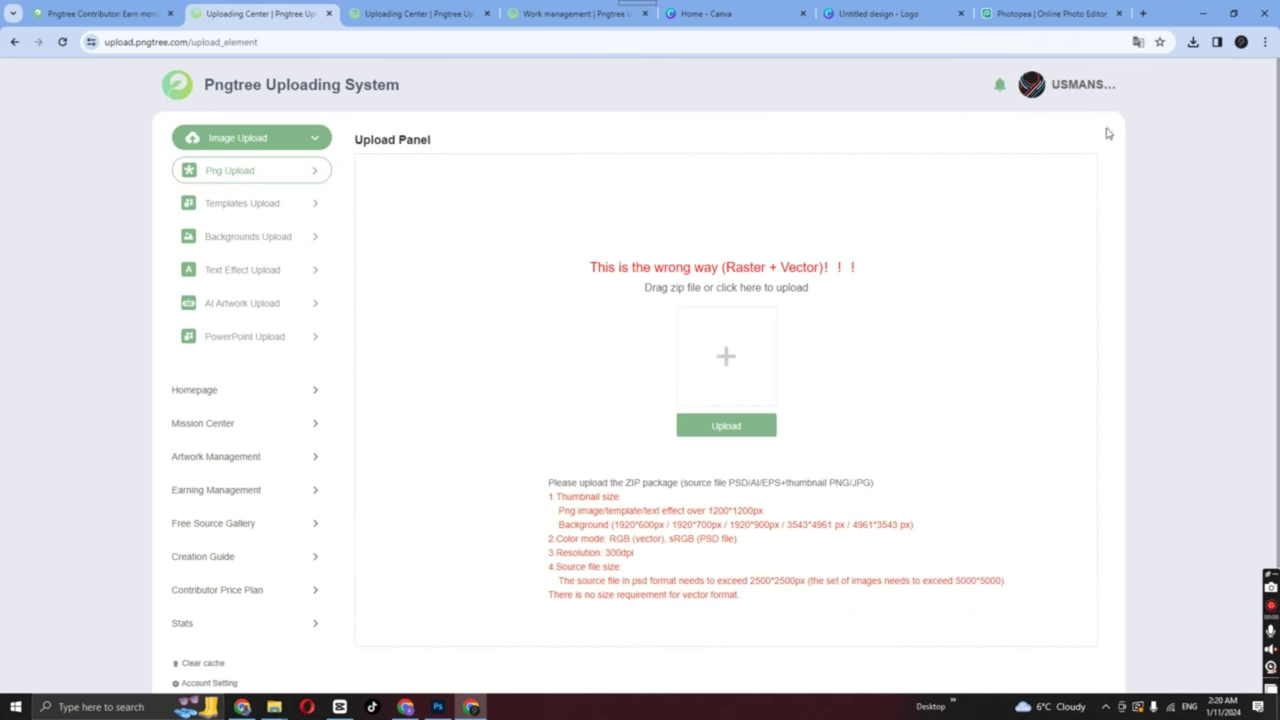
- Add rrr.zip from folder 1 to the Pngtree upload panel and upload it
{"action": "left_click", "coordinate": [1203, 13]}
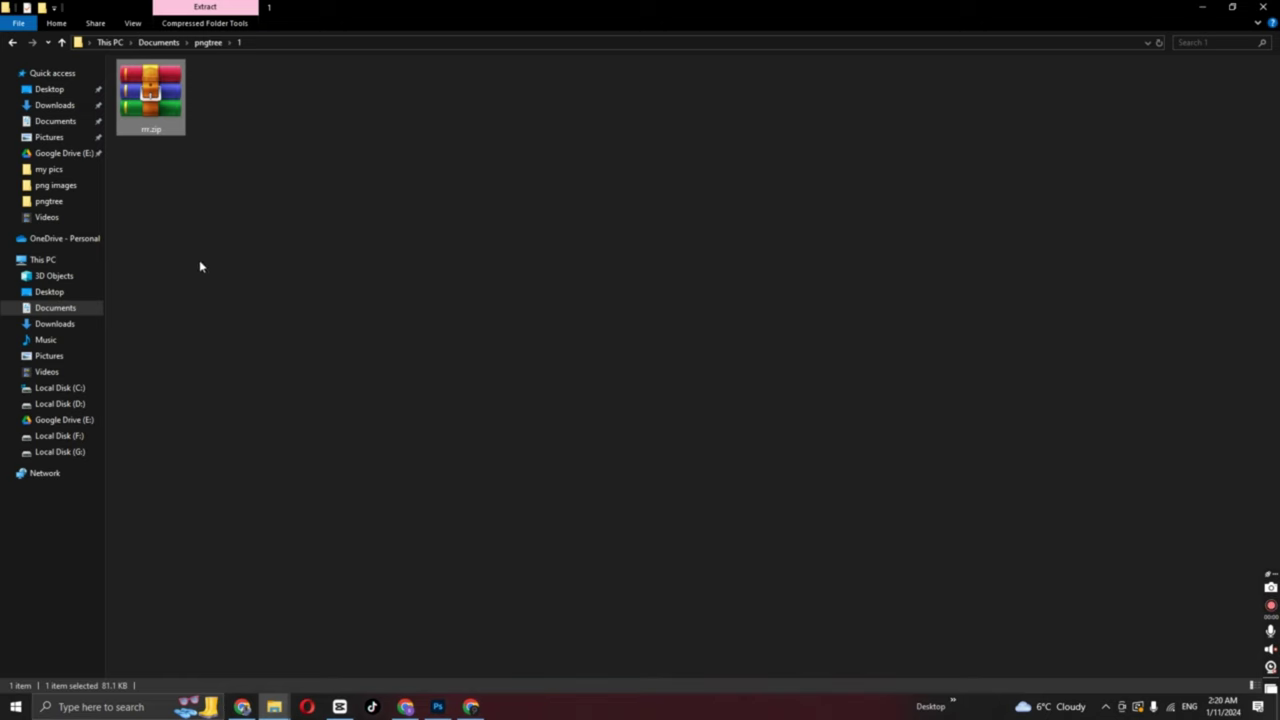
{"action": "left_click_drag", "start_coordinate": [154, 124], "coordinate": [741, 400]}
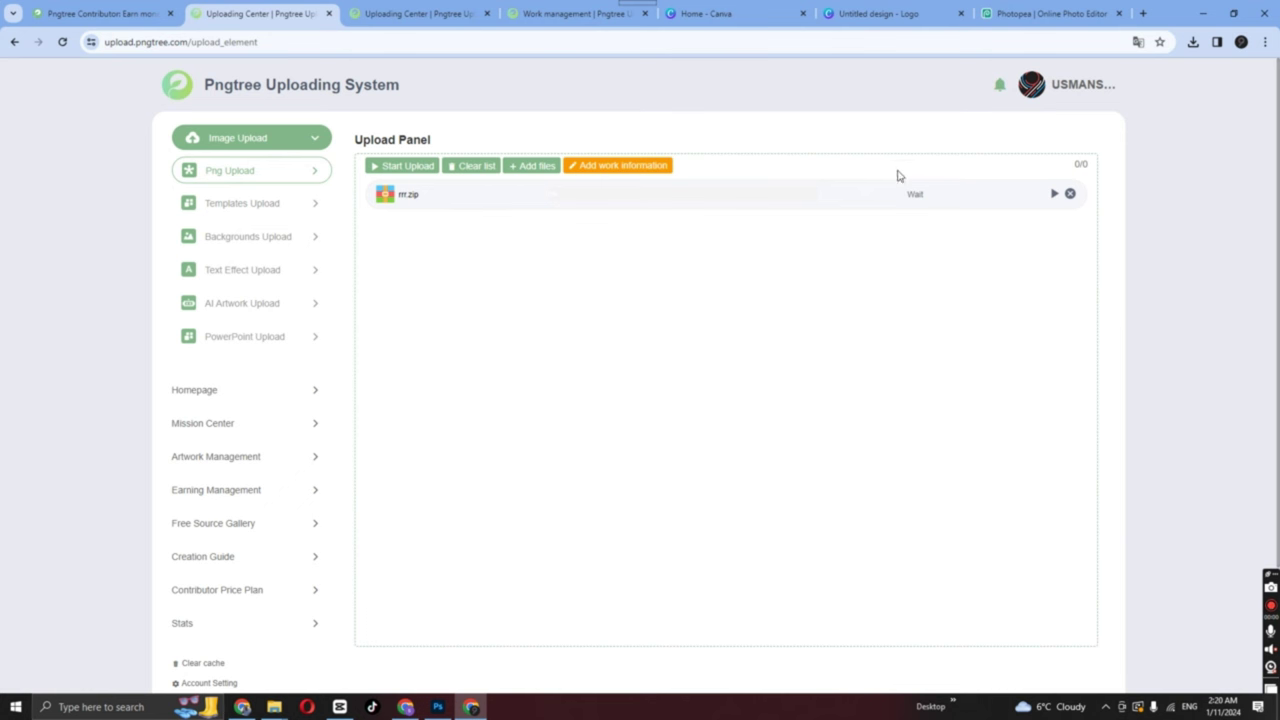
{"action": "left_click", "coordinate": [1054, 195]}
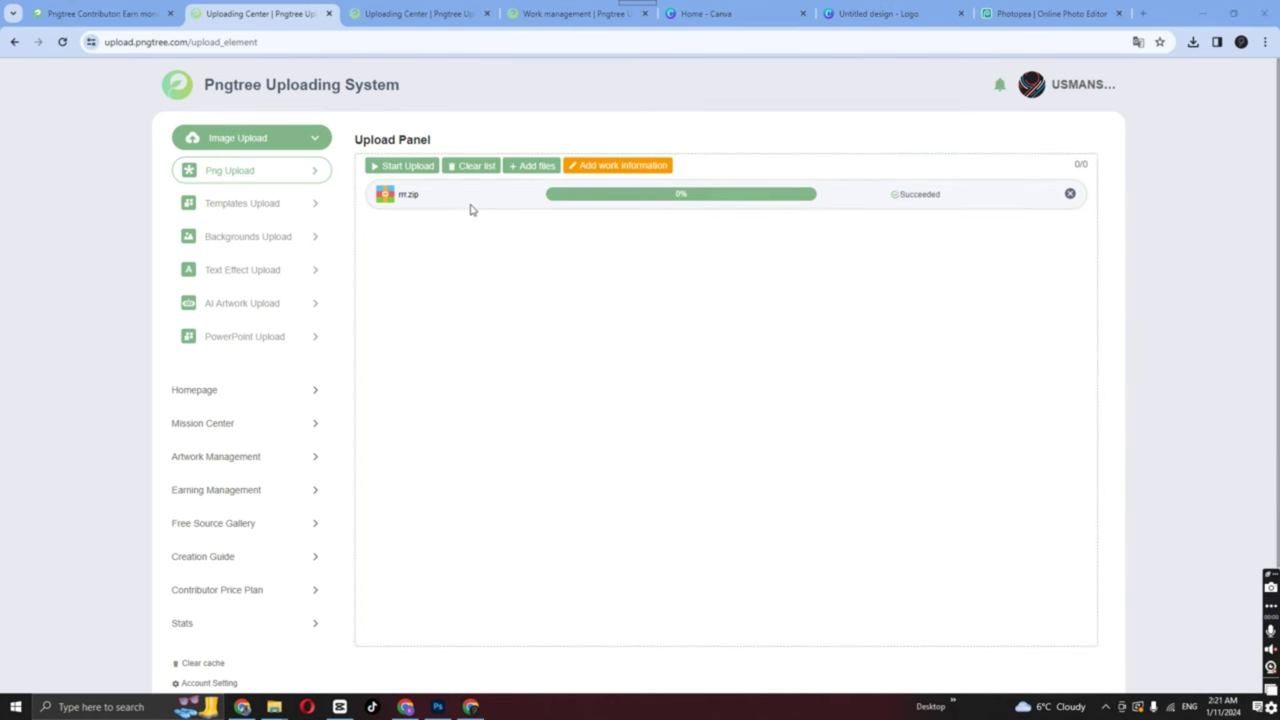
- View the uploaded logo in Pngtree's Artwork Management and compare it with the original Canva design
{"action": "left_click", "coordinate": [216, 457]}
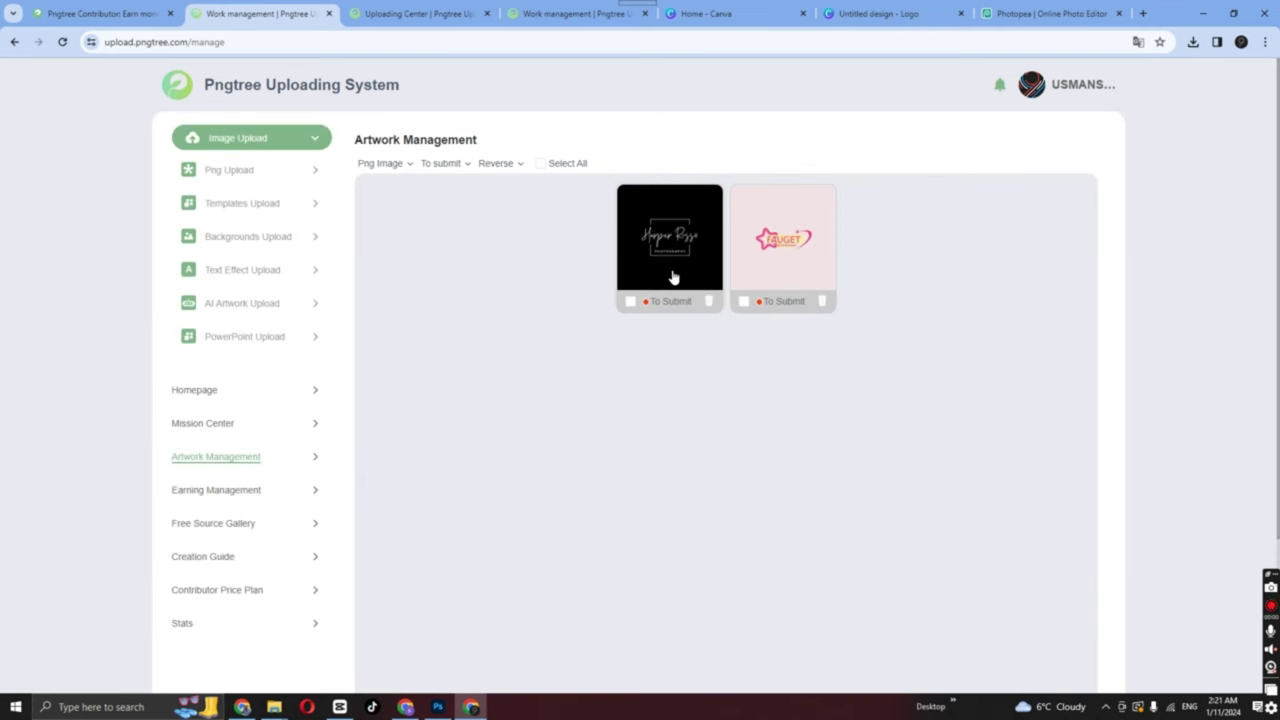
{"action": "left_click", "coordinate": [878, 14]}
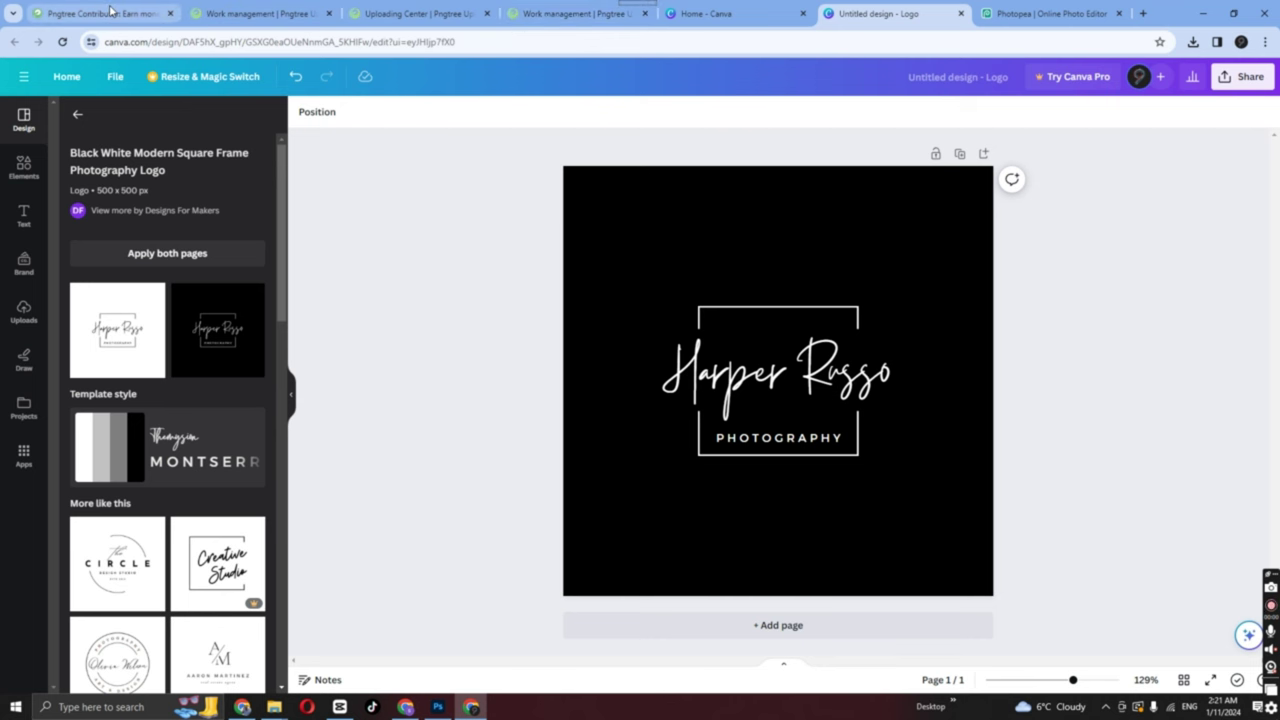
{"action": "left_click", "coordinate": [255, 12]}
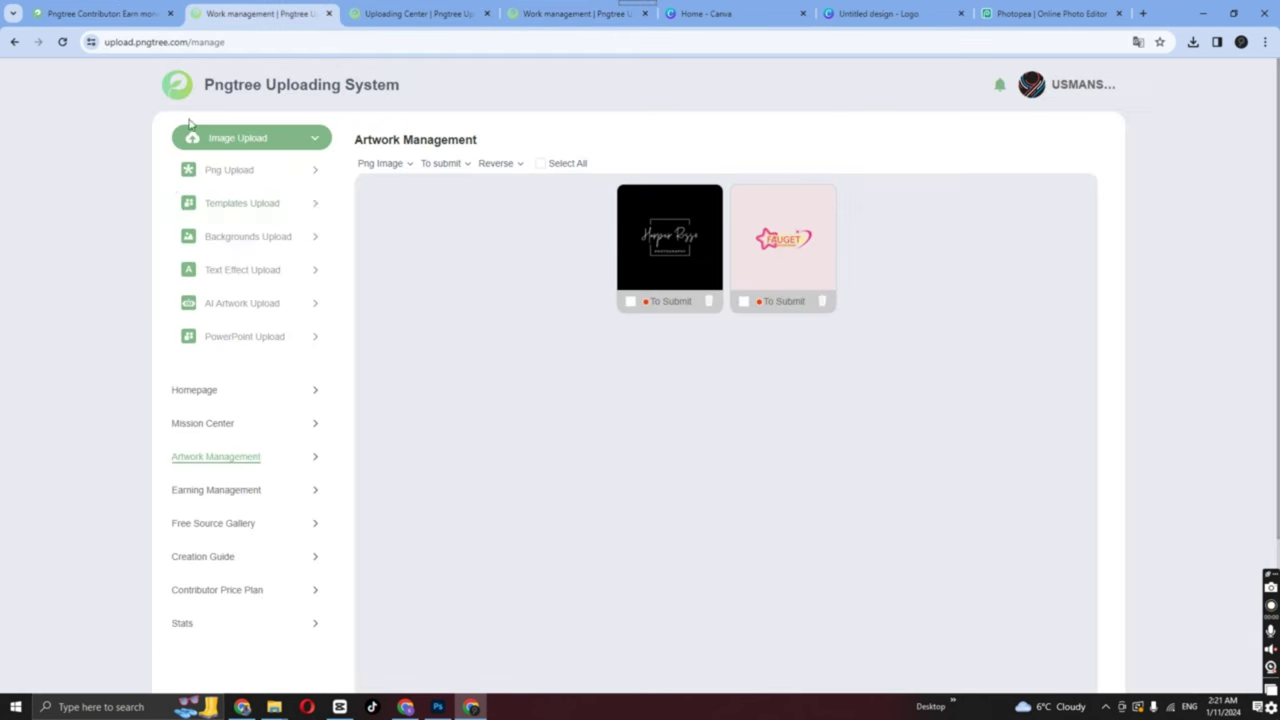
- Open the work details of the black photography logo and set its Font Usage to Unused font
{"action": "left_click", "coordinate": [688, 266]}
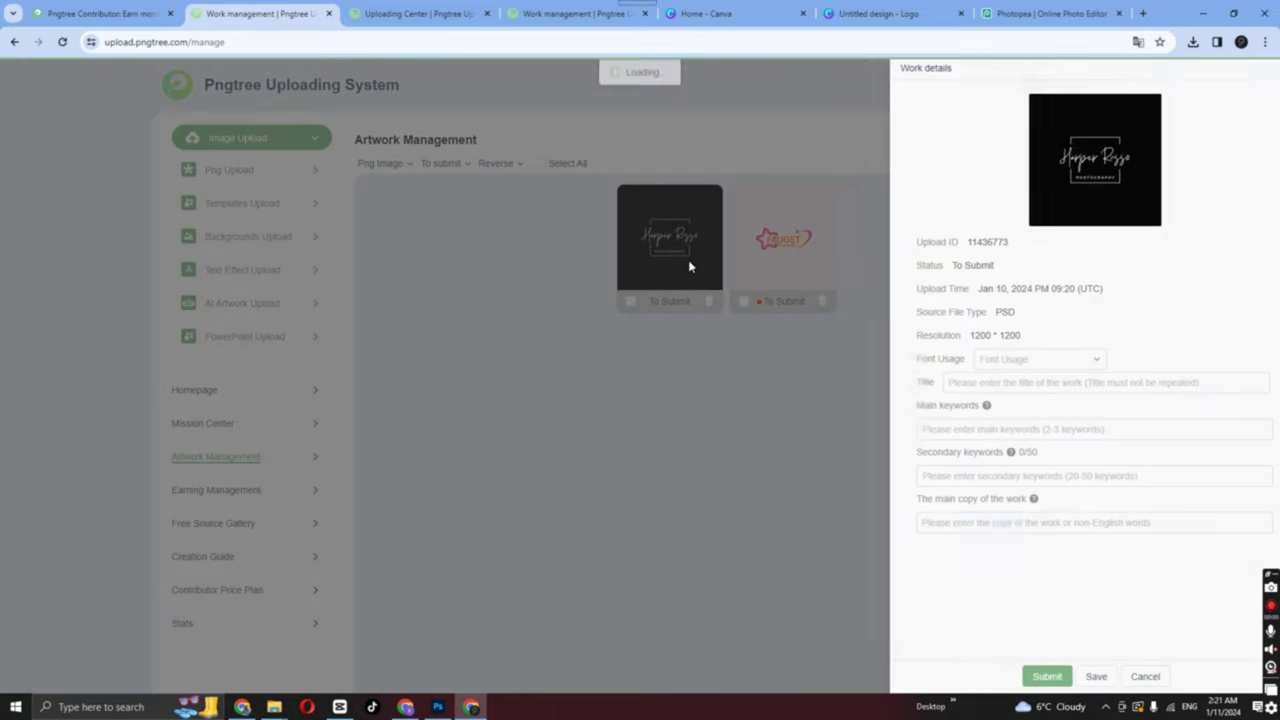
{"action": "left_click", "coordinate": [1000, 366]}
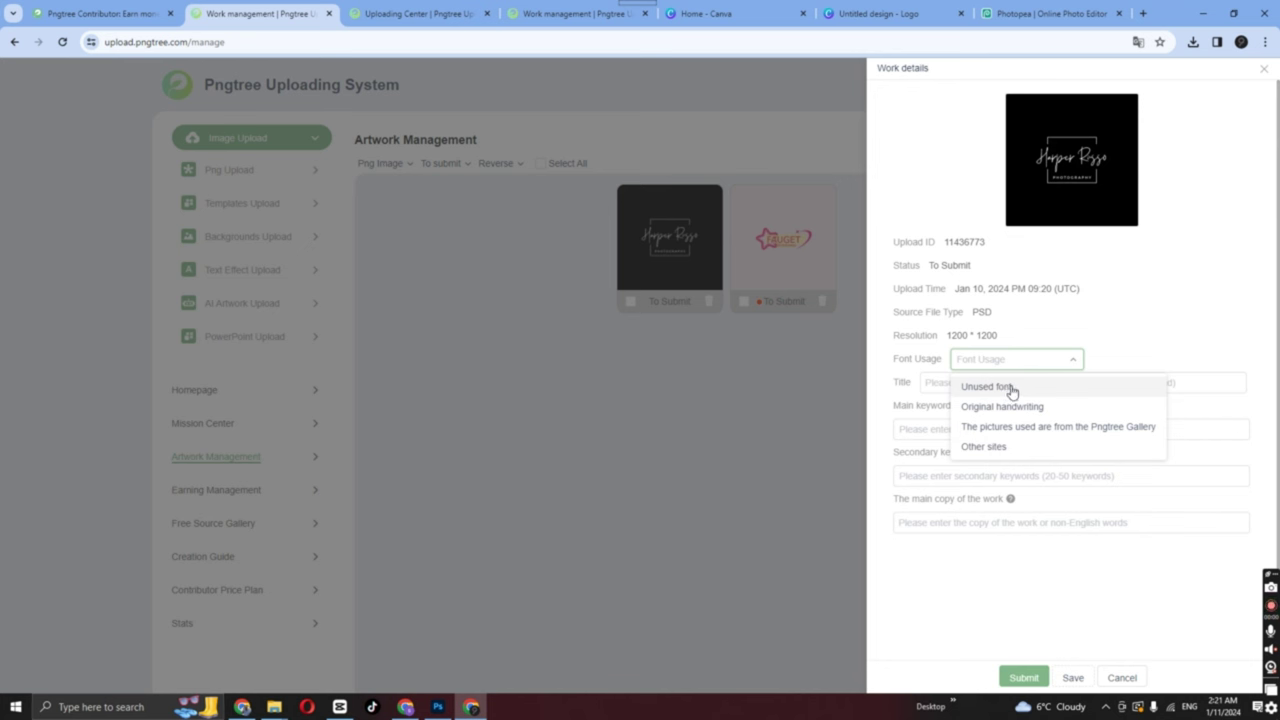
{"action": "left_click", "coordinate": [1010, 388]}
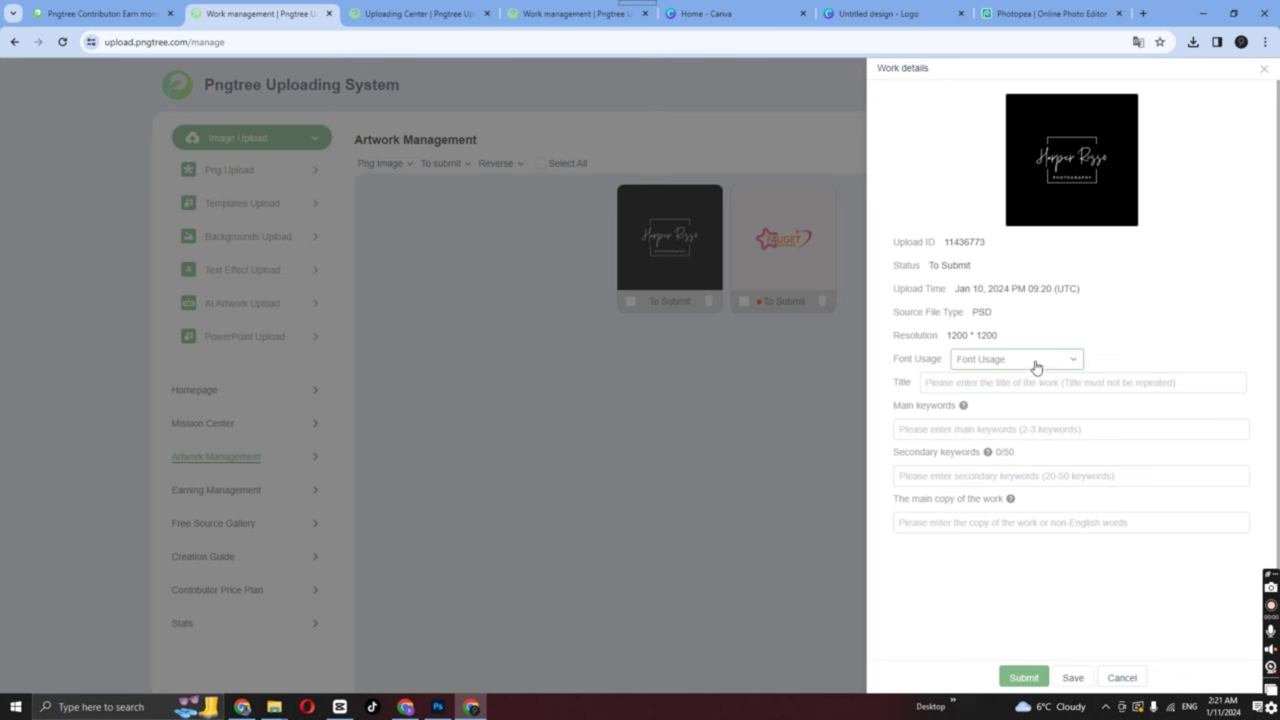
{"action": "left_click", "coordinate": [1022, 363]}
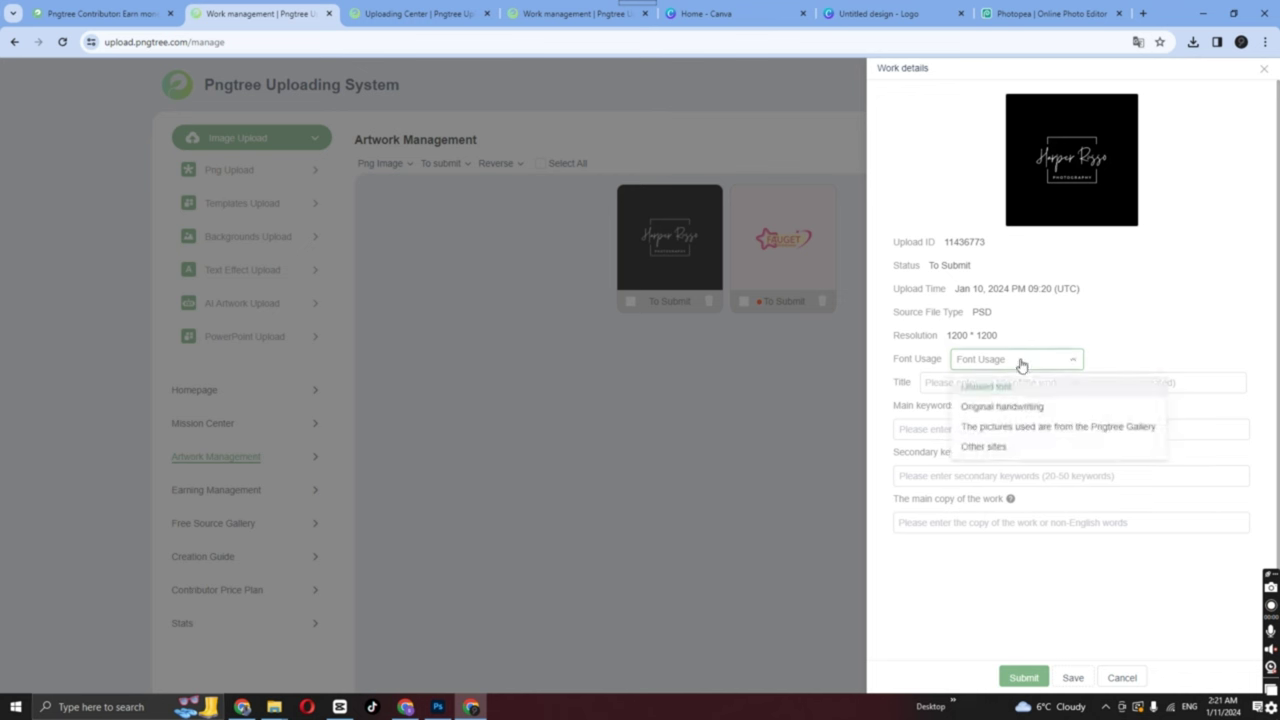
{"action": "left_click", "coordinate": [1021, 364]}
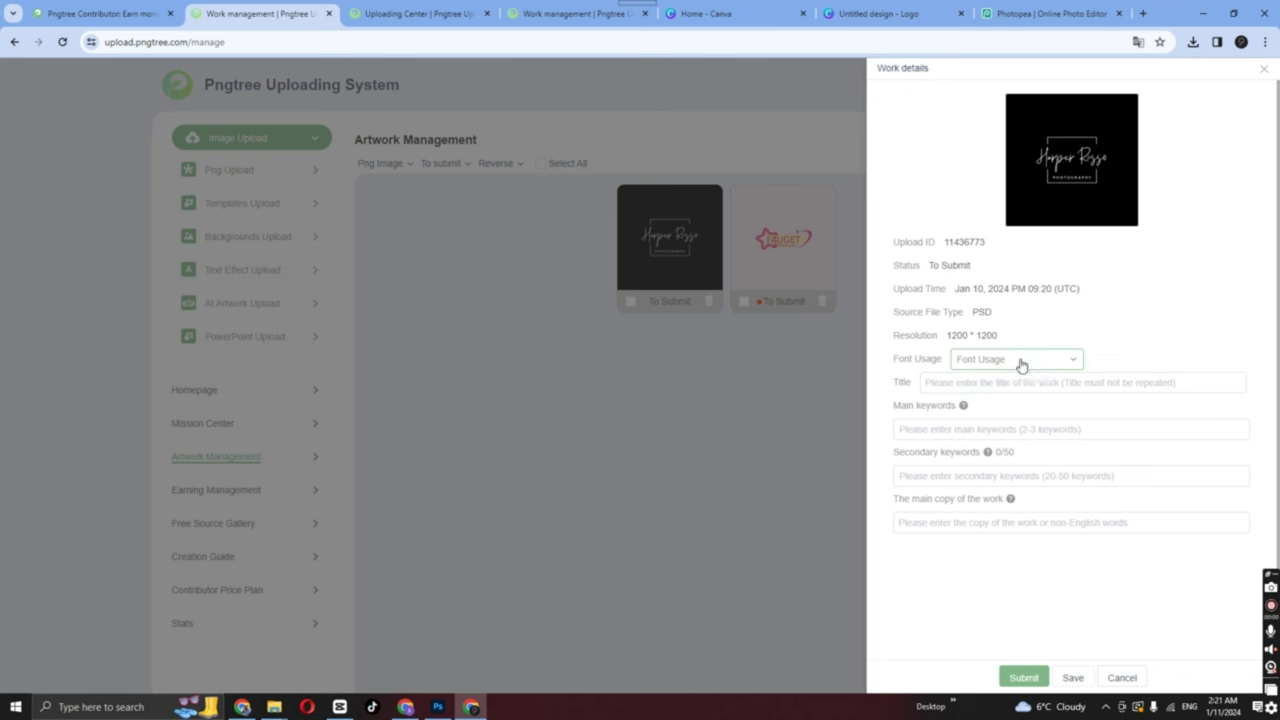
{"action": "left_click", "coordinate": [1014, 366]}
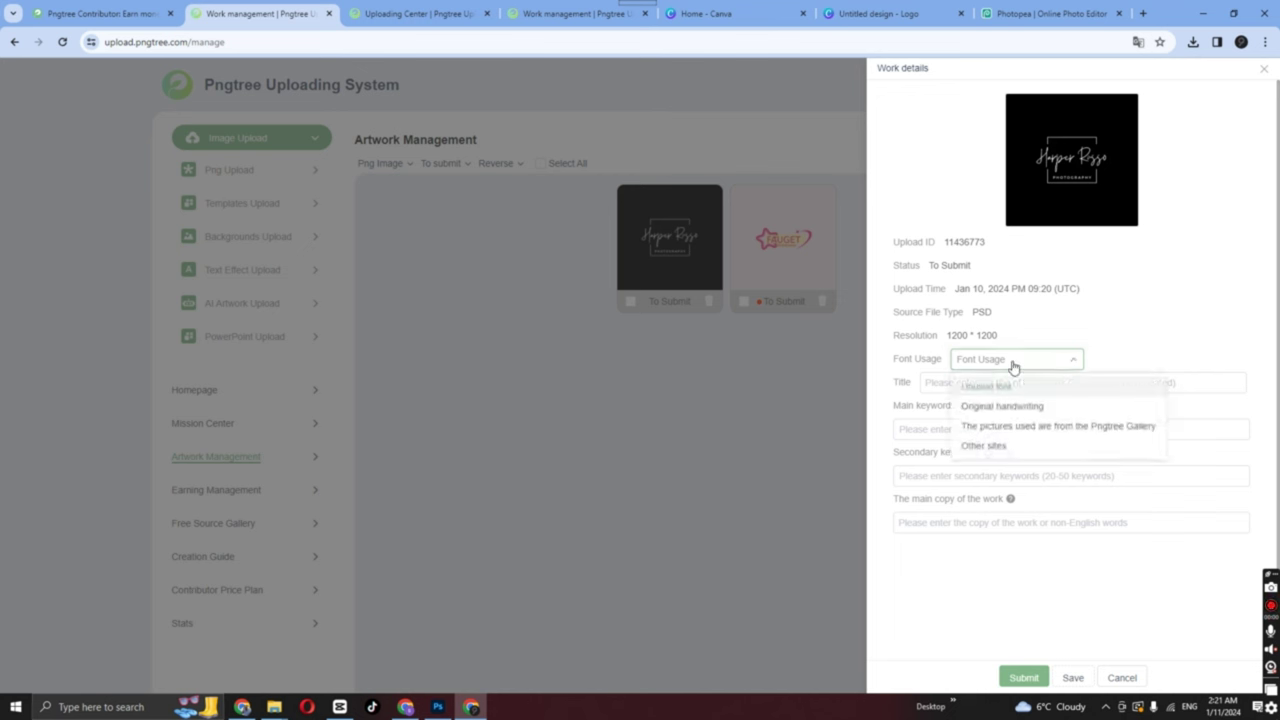
{"action": "left_click", "coordinate": [995, 381]}
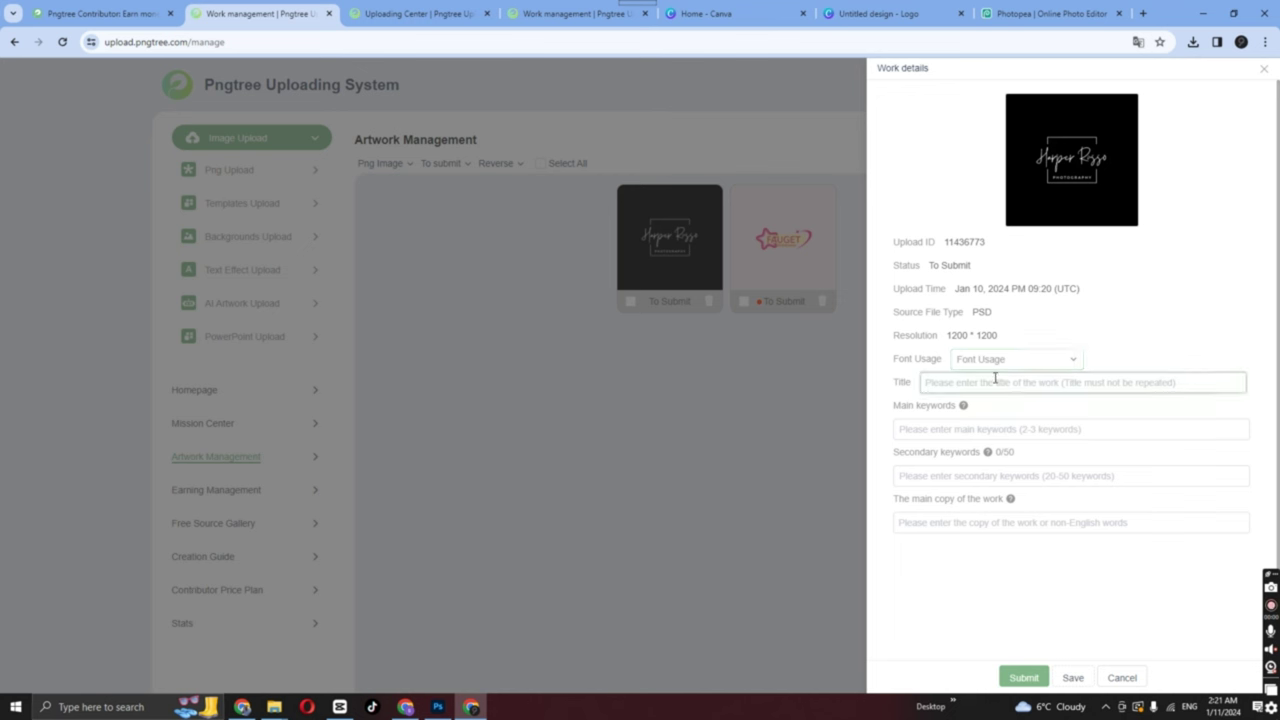